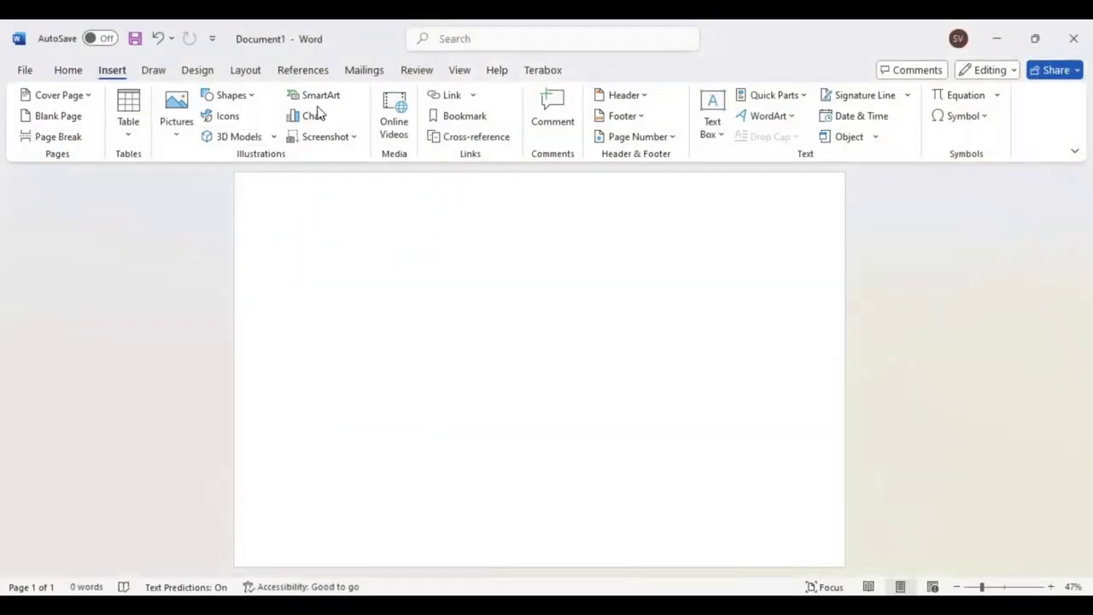
Draw a rectangle stretched to cover the whole page from its top-left corner
left_click(232, 95)
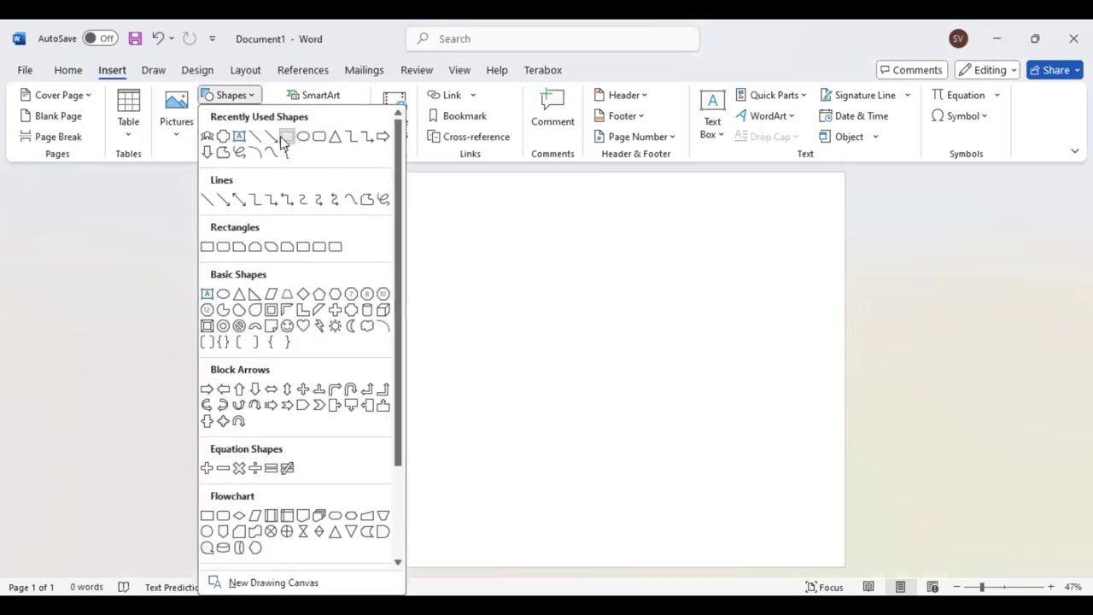
left_click(285, 138)
left_click_drag(237, 176, 845, 567)
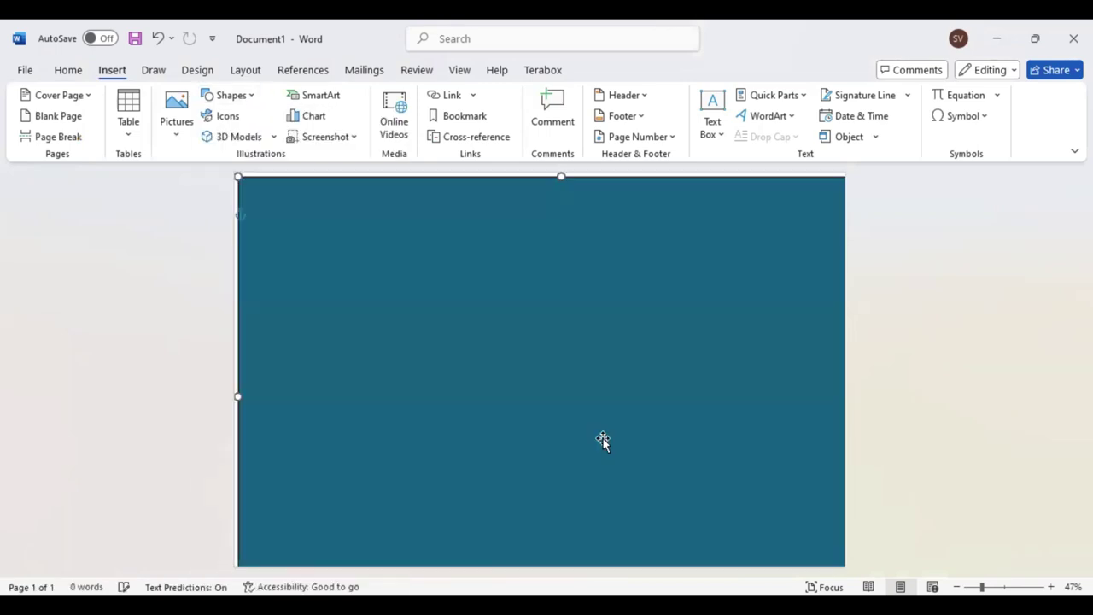
left_click_drag(237, 176, 234, 171)
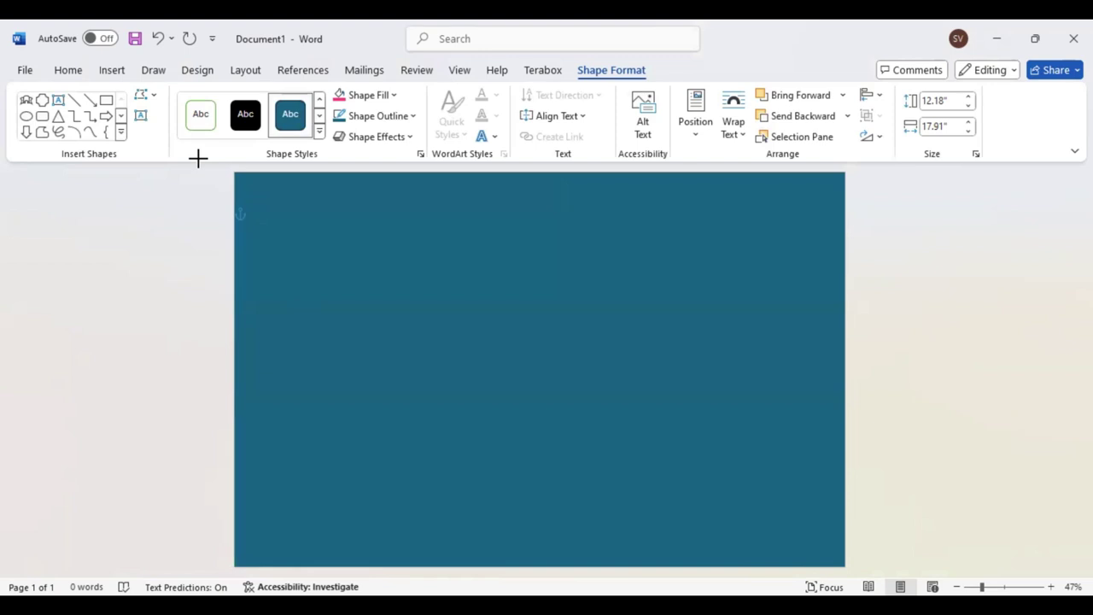
Give the rectangle no outline and a pink fill, then start a smaller rectangle inside it
left_click(413, 117)
left_click(350, 378)
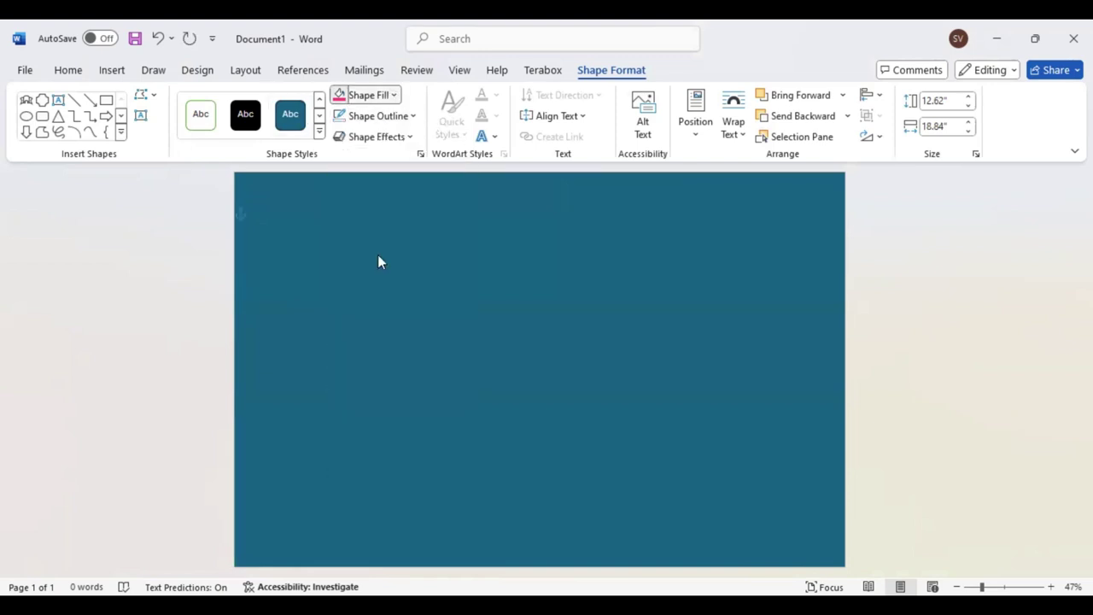
left_click(365, 95)
left_click(338, 330)
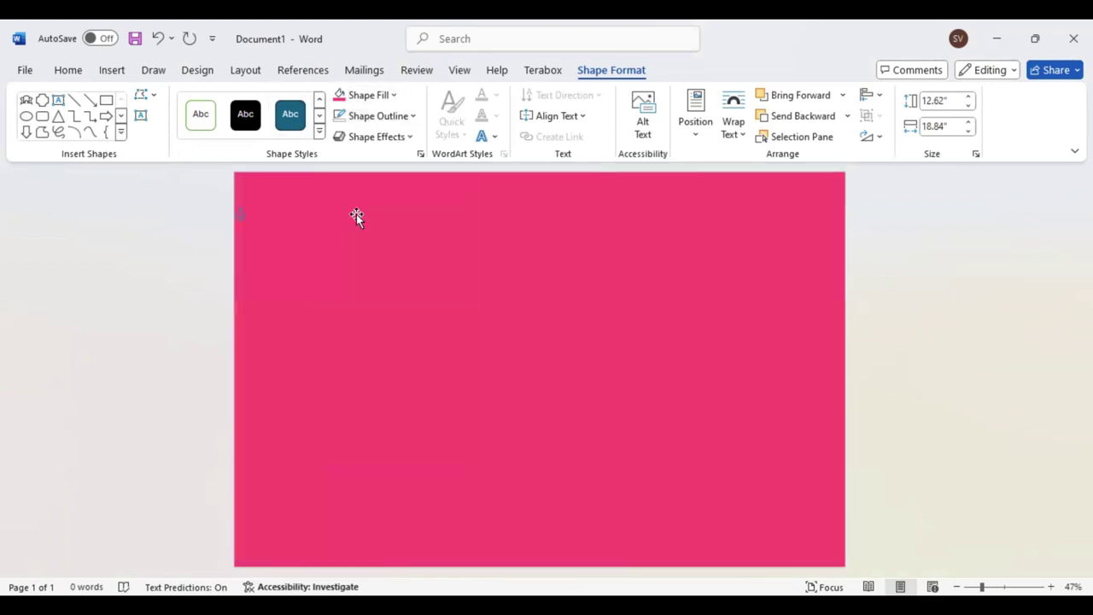
left_click(105, 100)
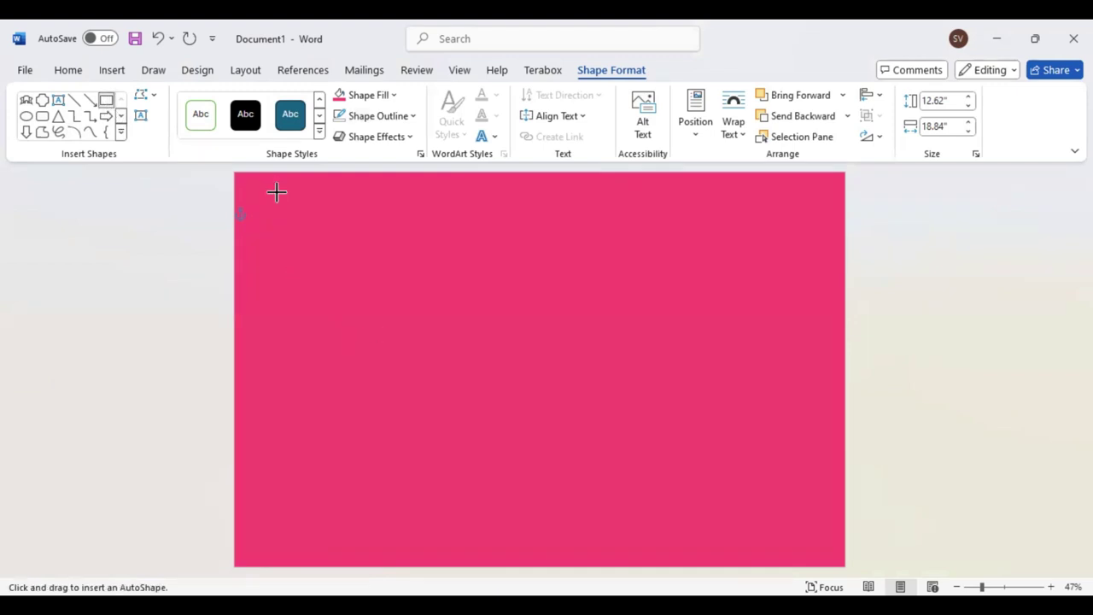
left_click_drag(277, 193, 536, 395)
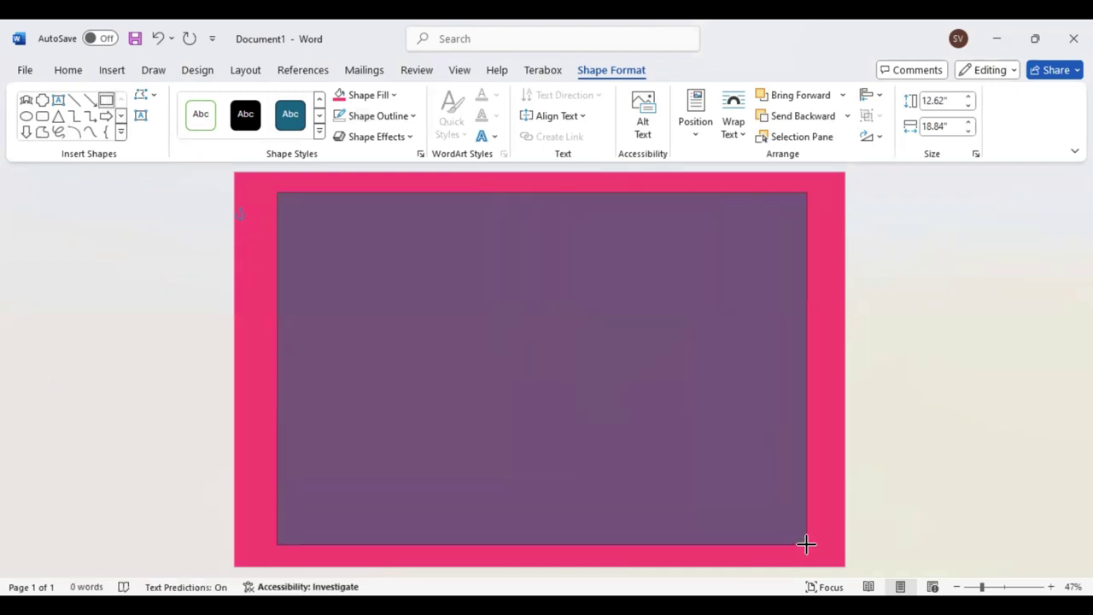
Finish the inner rectangle and set its outline width to 20 pt
left_click_drag(630, 448, 806, 544)
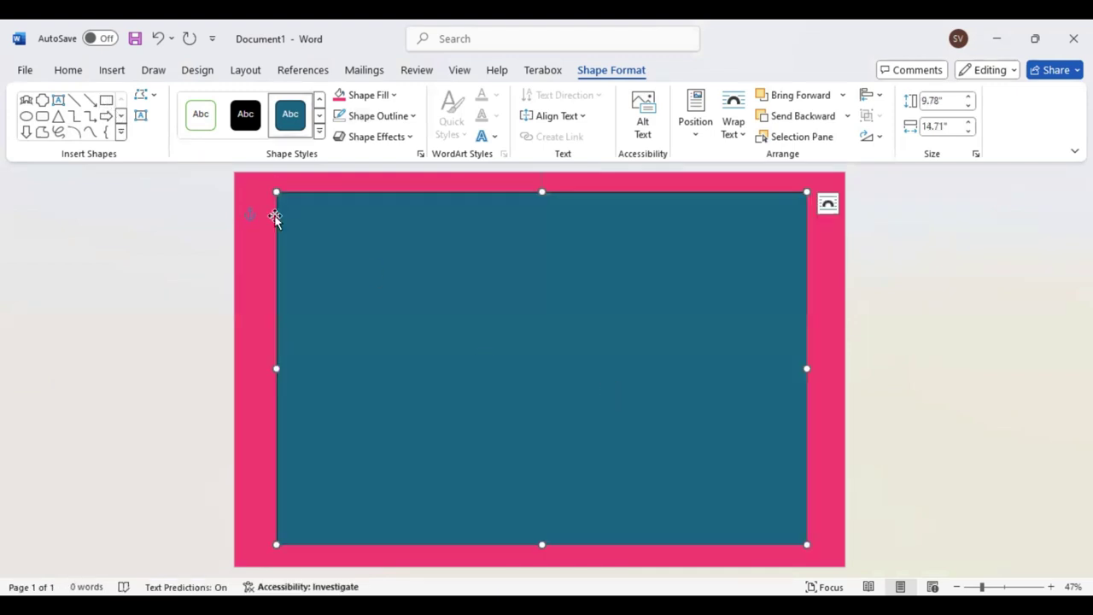
left_click(417, 118)
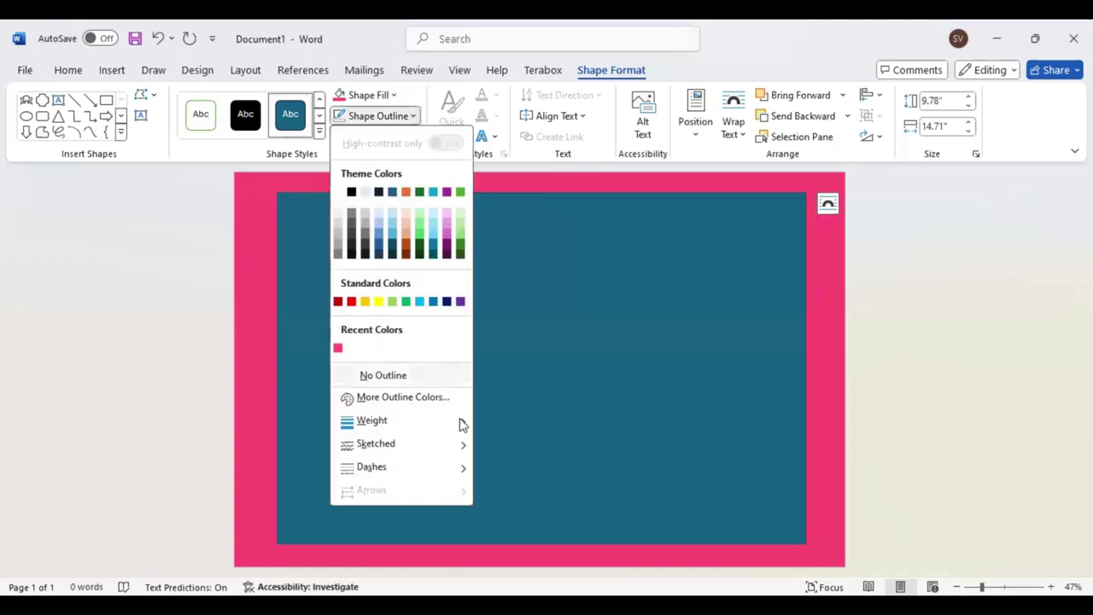
mouse_move(458, 424)
left_click(517, 576)
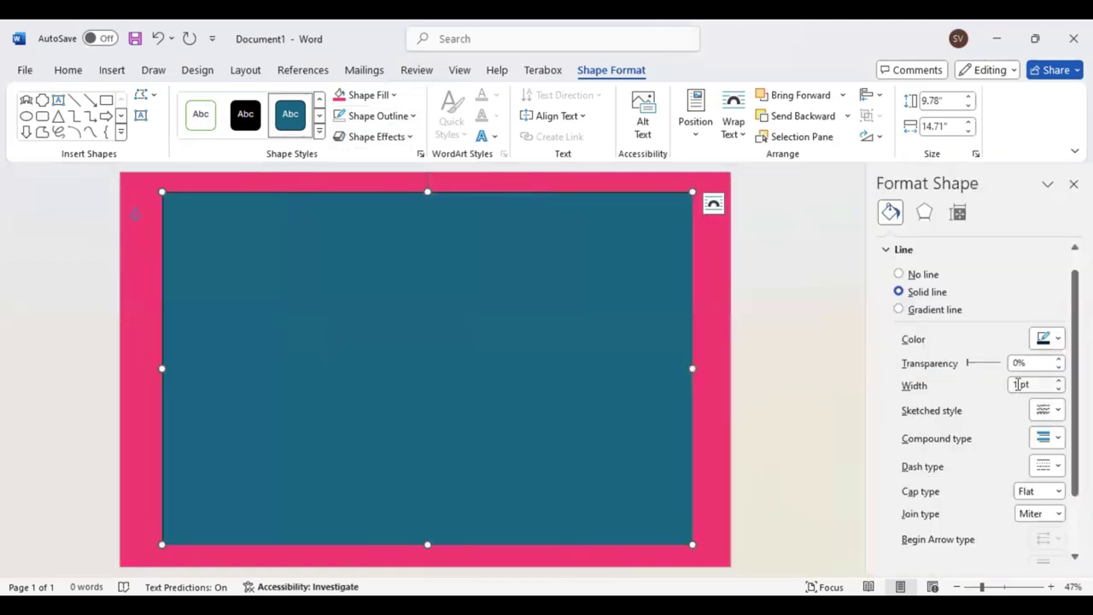
double_click(1018, 384)
type("2")
type("0")
key("Return")
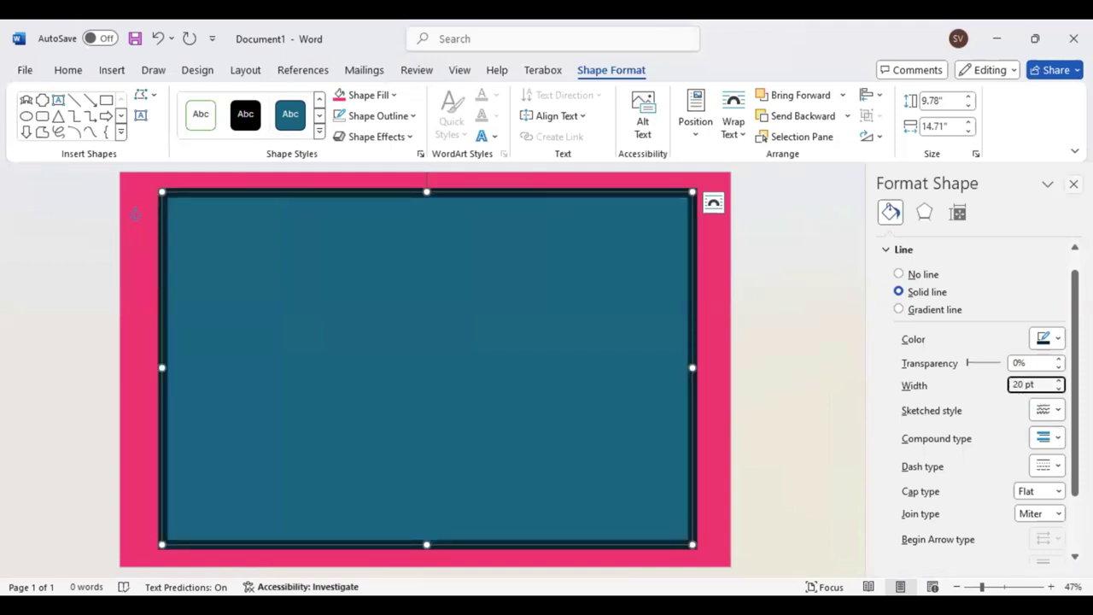
left_click(418, 156)
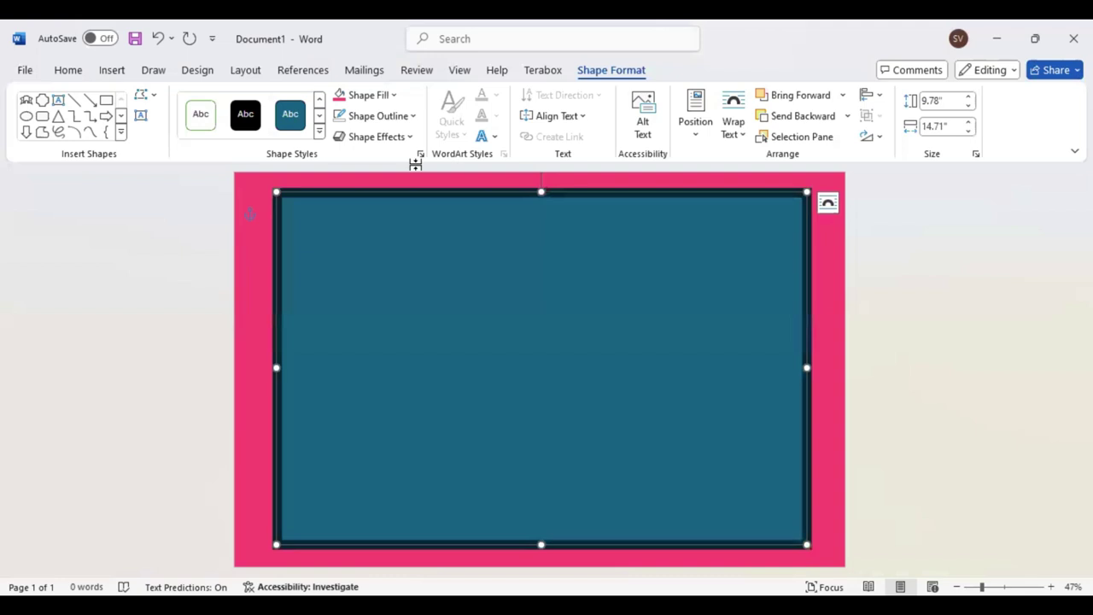
Make the inner rectangle's outline yellow and its fill white, then widen and centre it
left_click(414, 117)
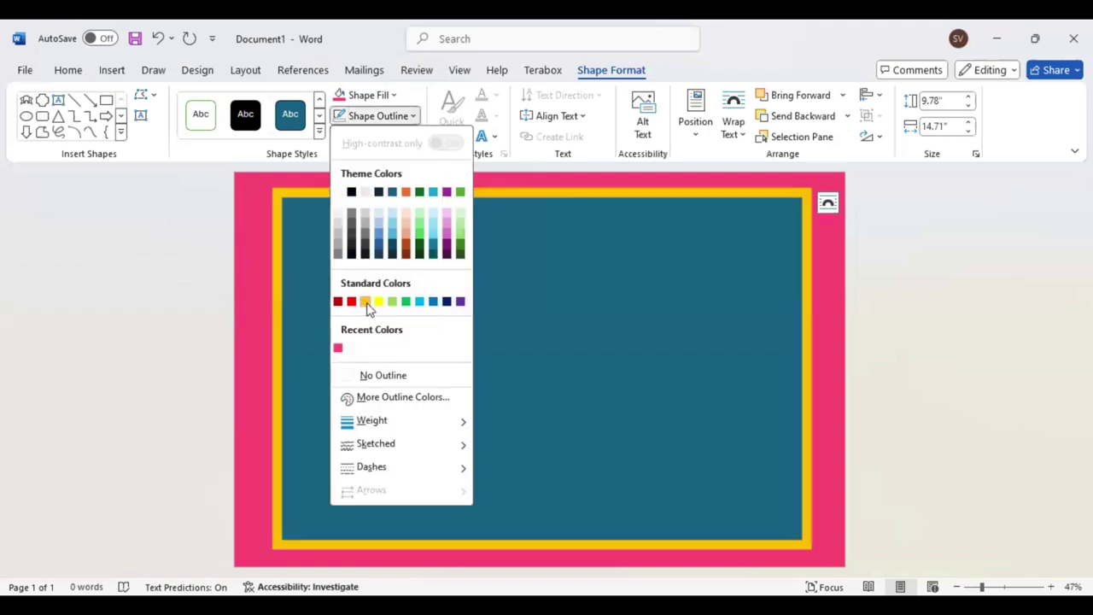
left_click(415, 116)
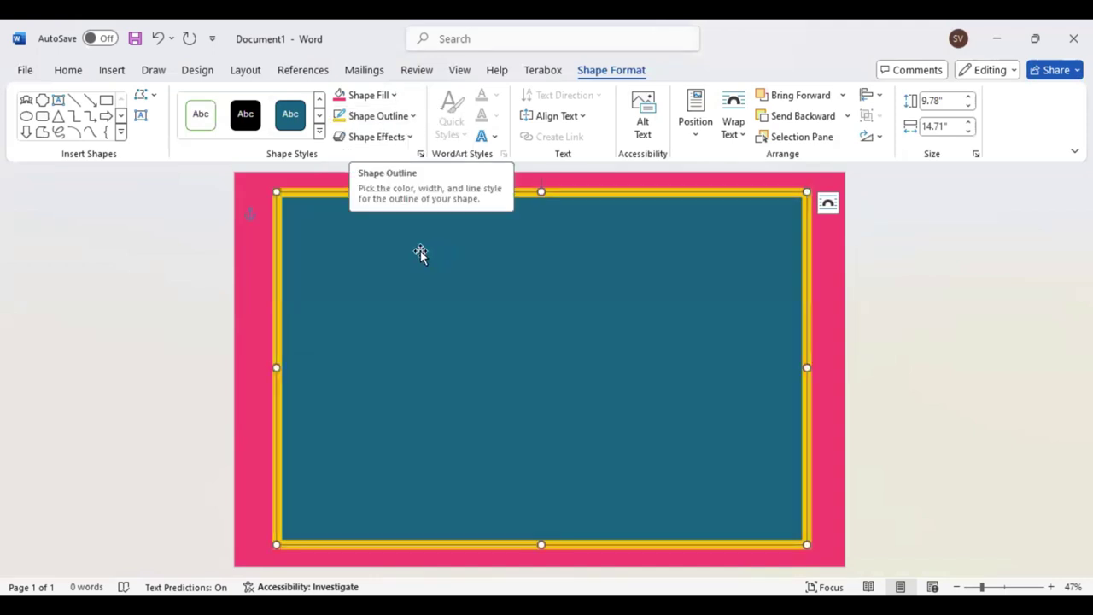
left_click(339, 171)
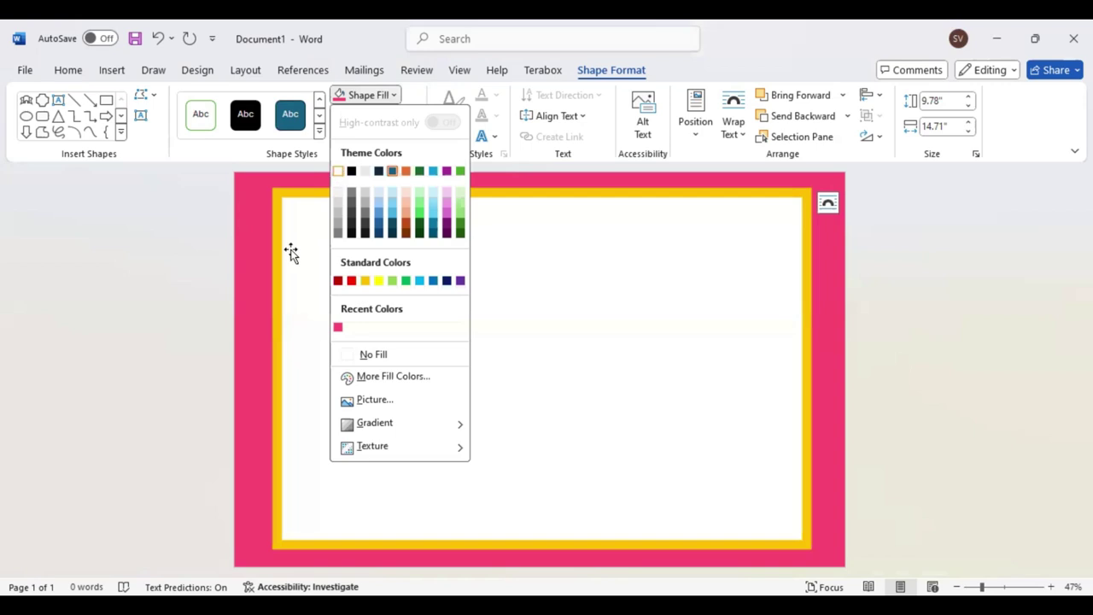
left_click_drag(276, 367, 258, 367)
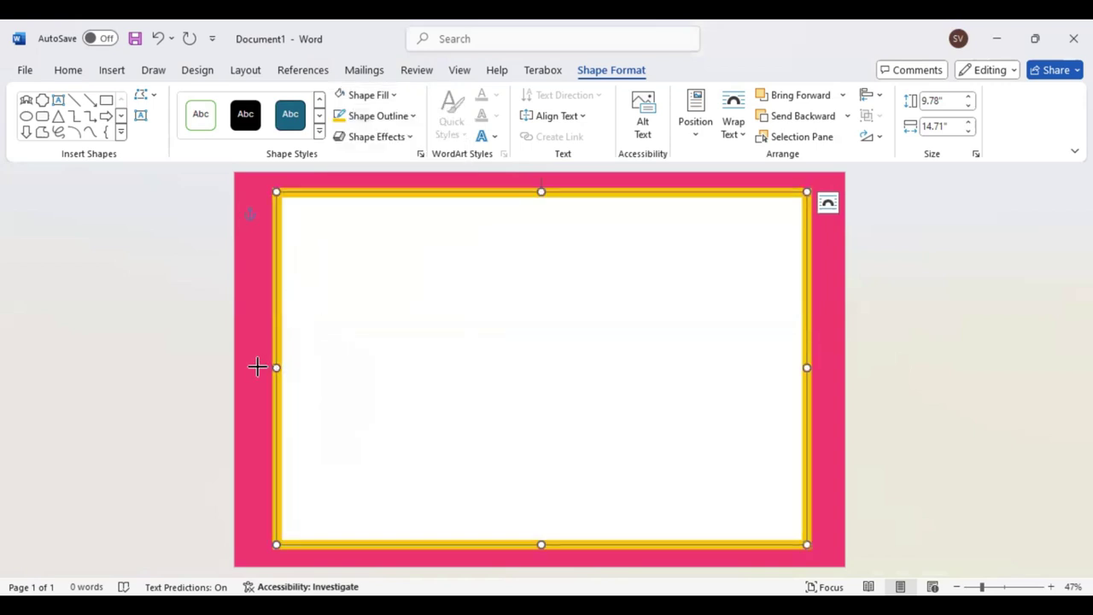
left_click_drag(807, 367, 822, 370)
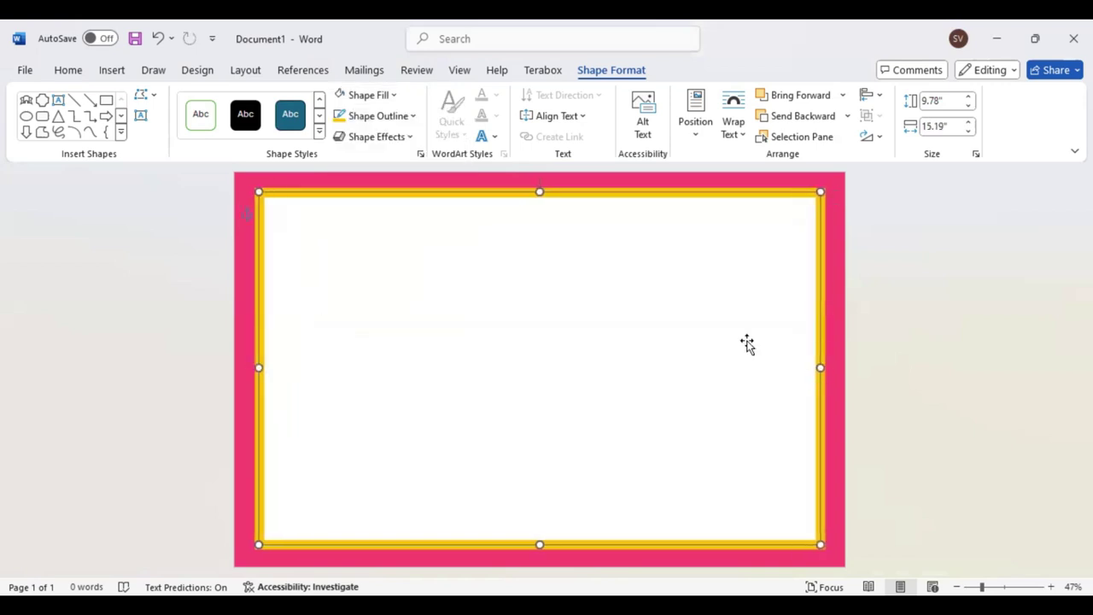
left_click_drag(539, 194, 540, 197)
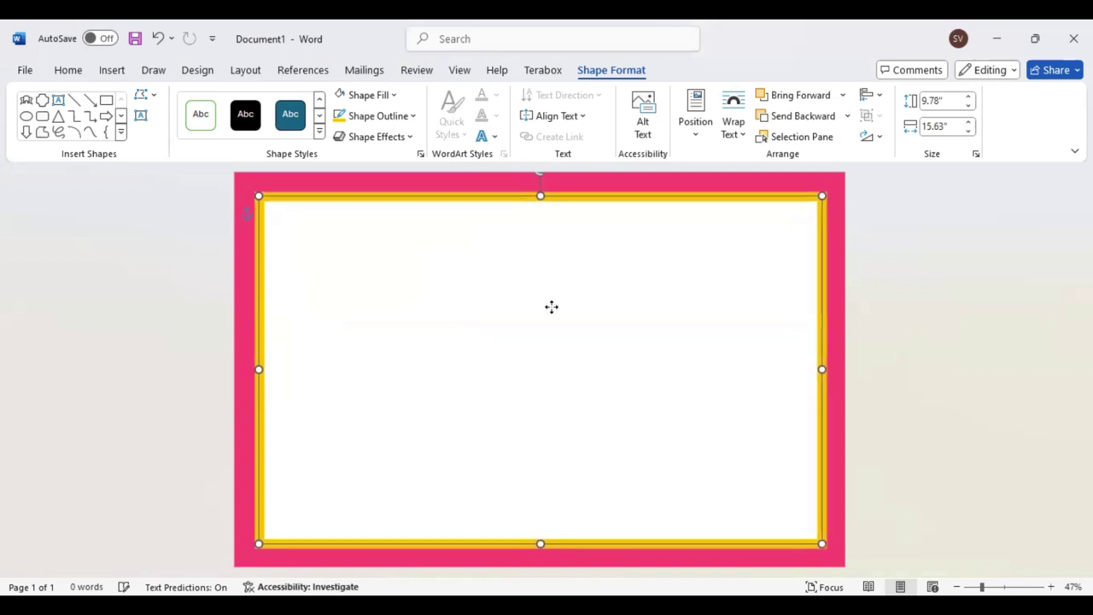
left_click_drag(541, 305, 552, 313)
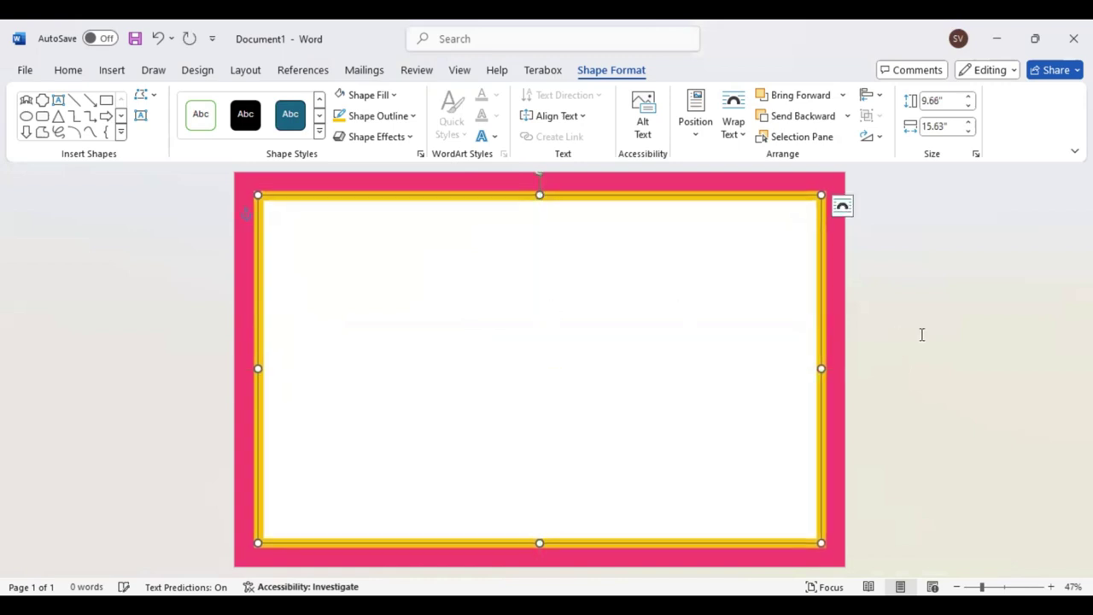
left_click(419, 297)
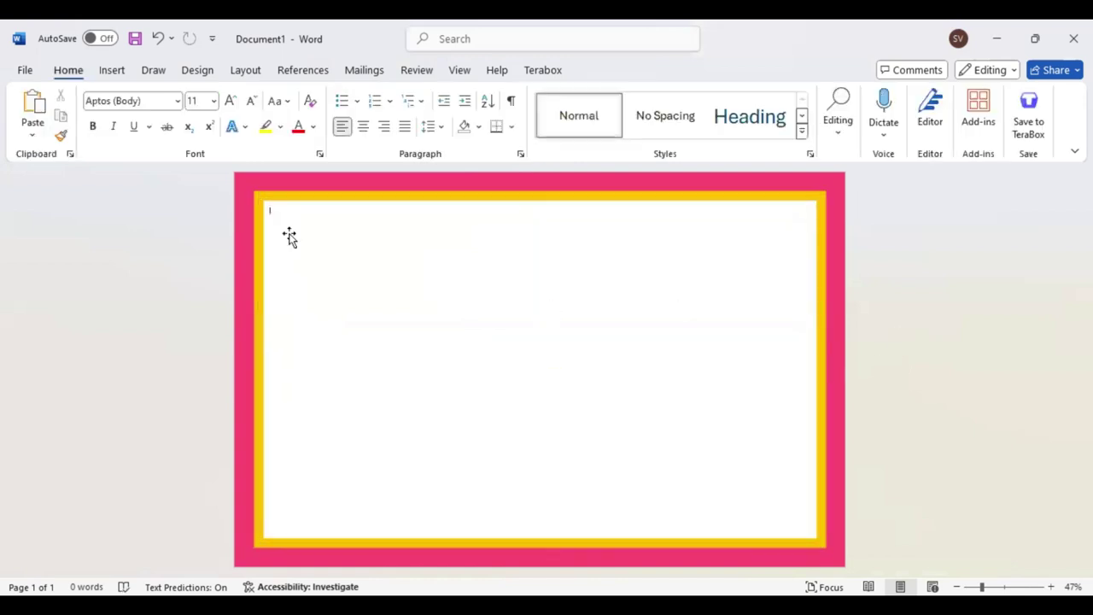
Draw a plaque shape inside the yellow border and fit its width to the border
left_click(112, 70)
left_click(240, 101)
left_click(317, 165)
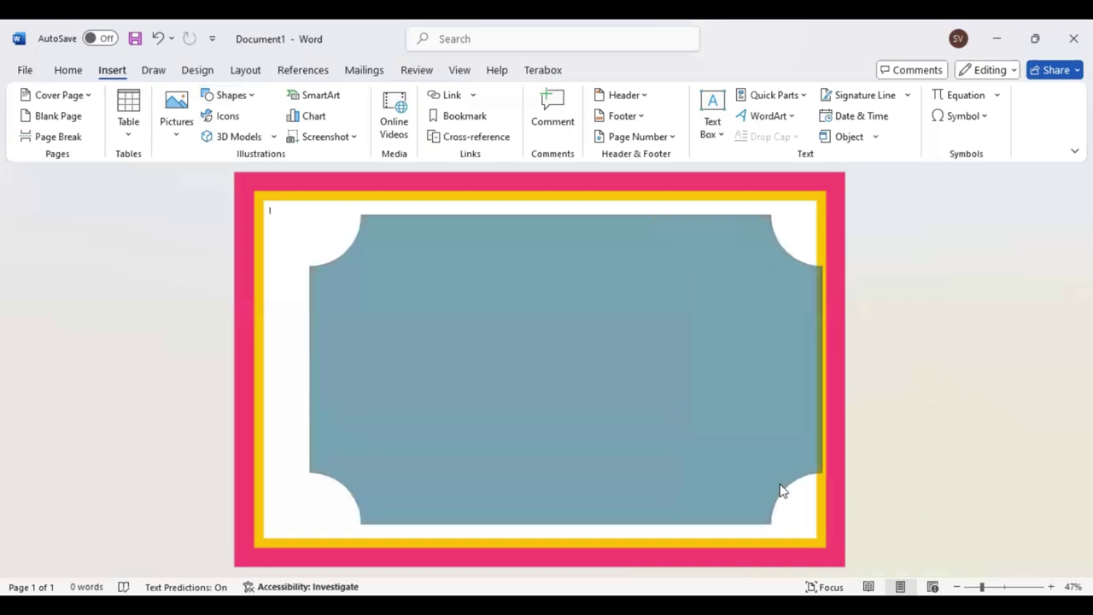
left_click_drag(780, 490, 253, 371)
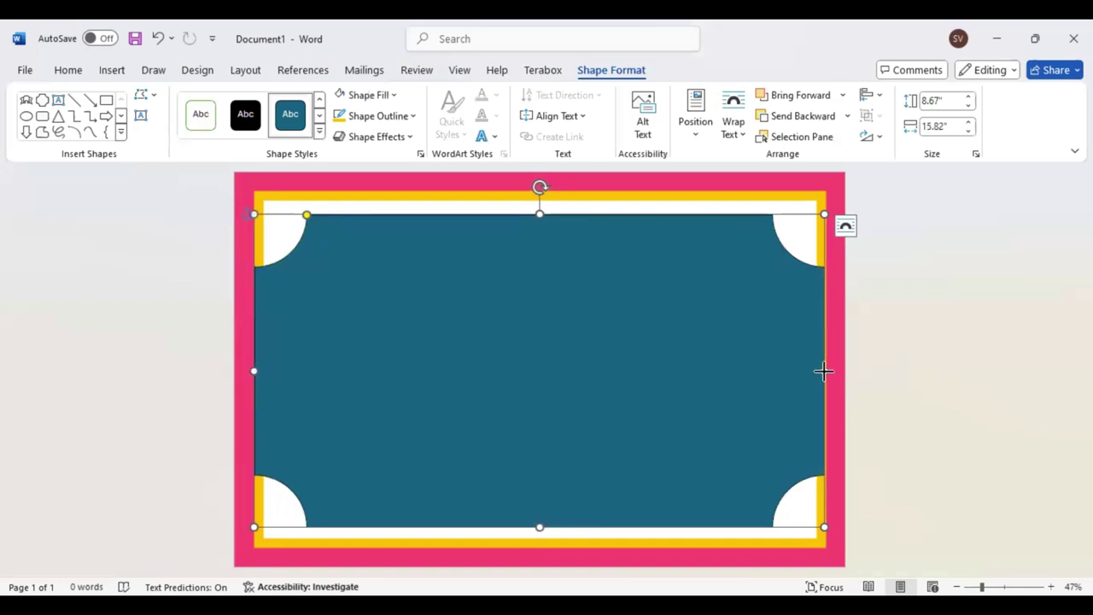
left_click_drag(825, 370, 826, 372)
left_click_drag(580, 350, 582, 350)
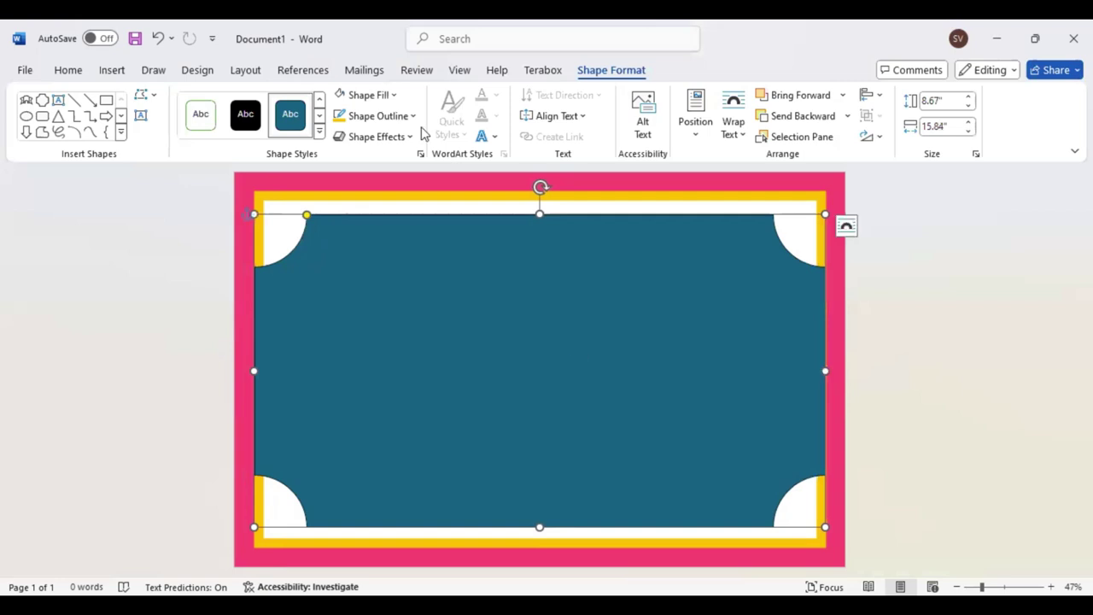
Give the plaque a thin black outline and extend its top and bottom edges
left_click(414, 120)
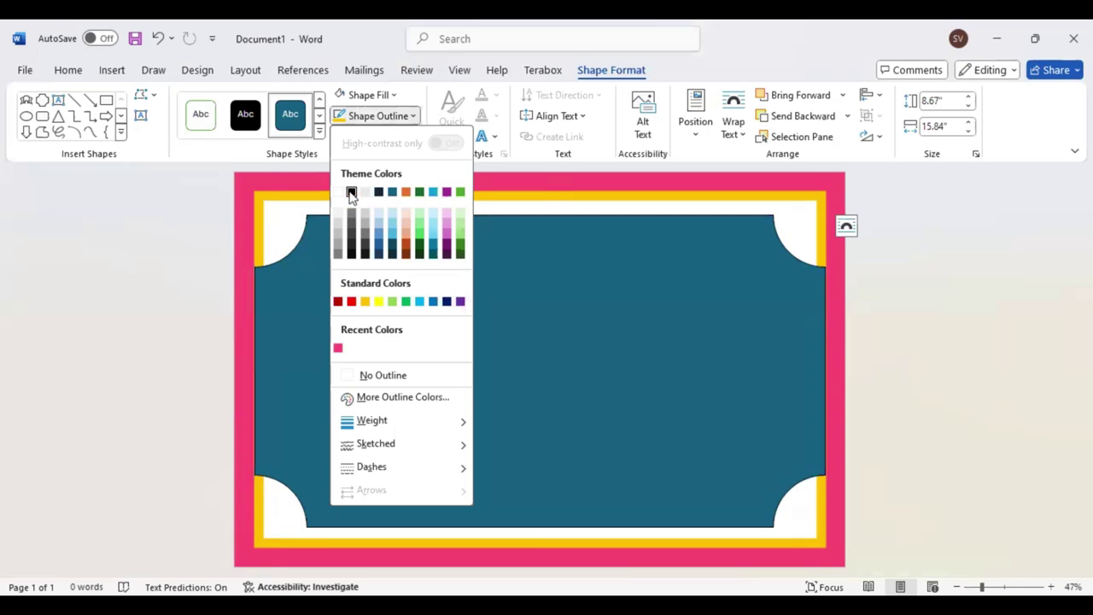
left_click(415, 119)
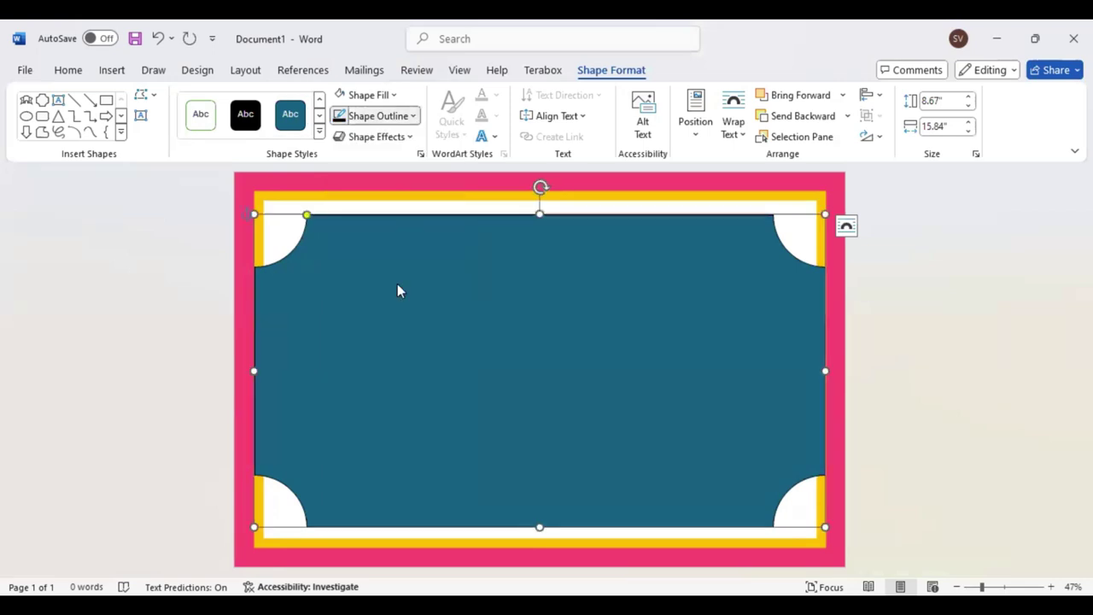
left_click(414, 115)
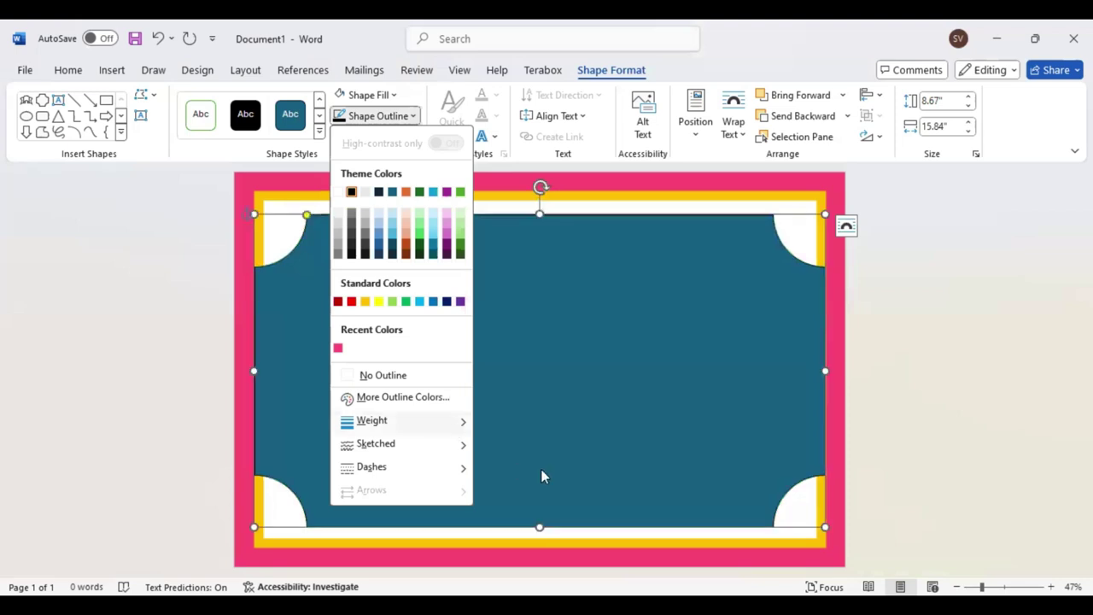
mouse_move(536, 493)
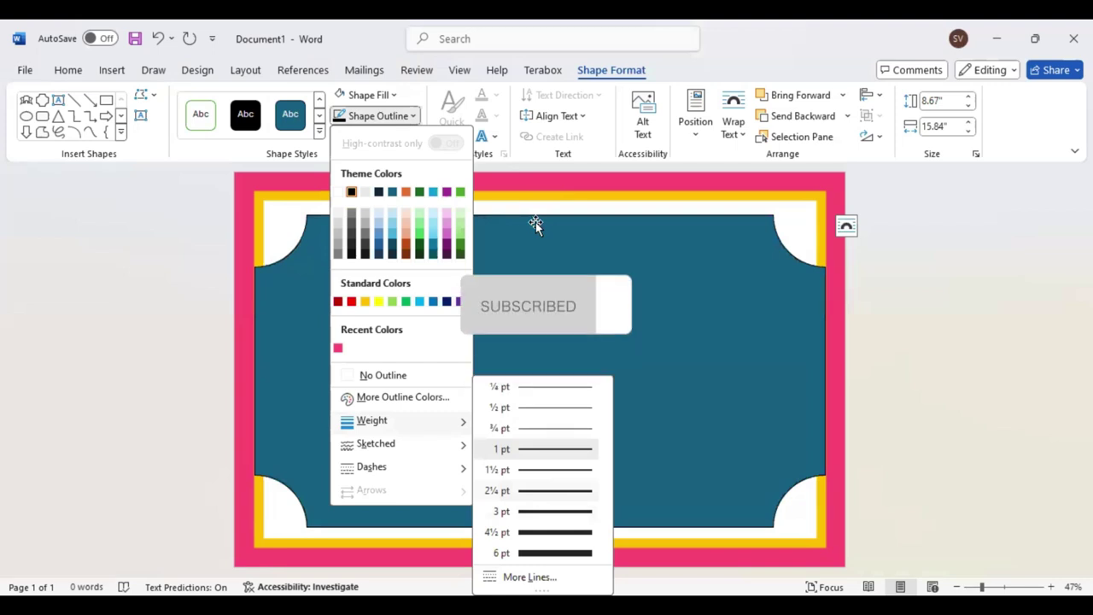
left_click(537, 224)
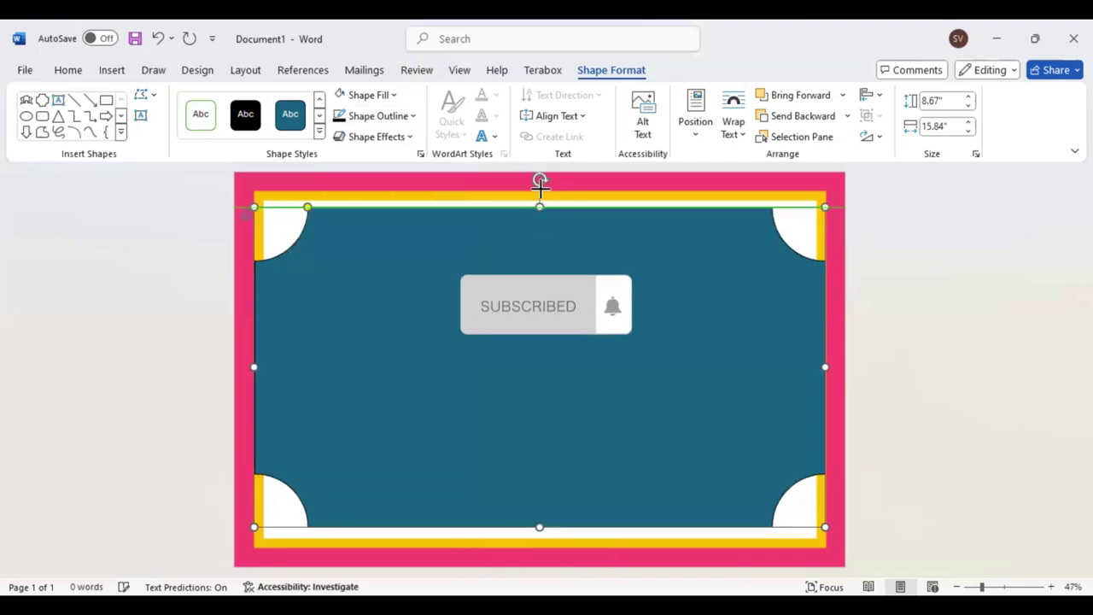
left_click_drag(540, 205, 544, 192)
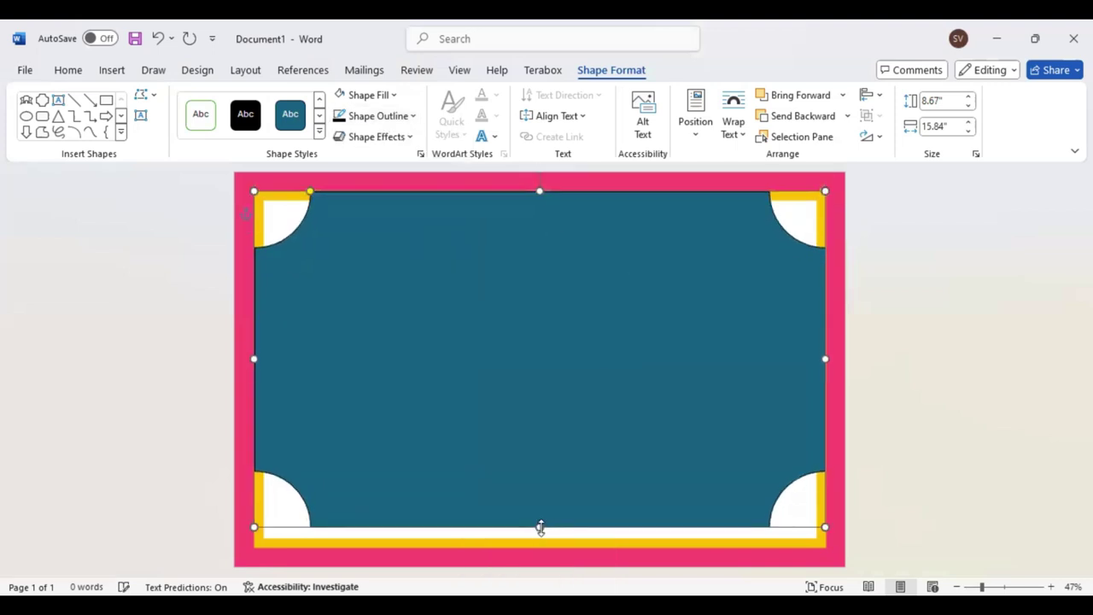
left_click_drag(538, 527, 549, 547)
Lower the plaque's bottom edge slightly and push its right edge out to the yellow frame
left_click(683, 369)
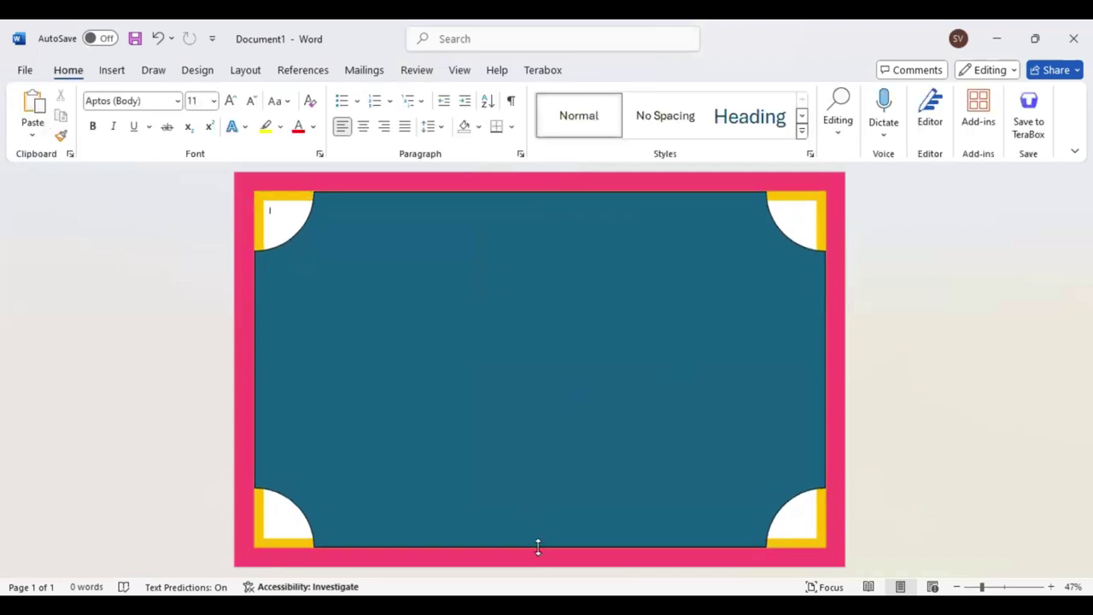
left_click_drag(538, 550, 538, 553)
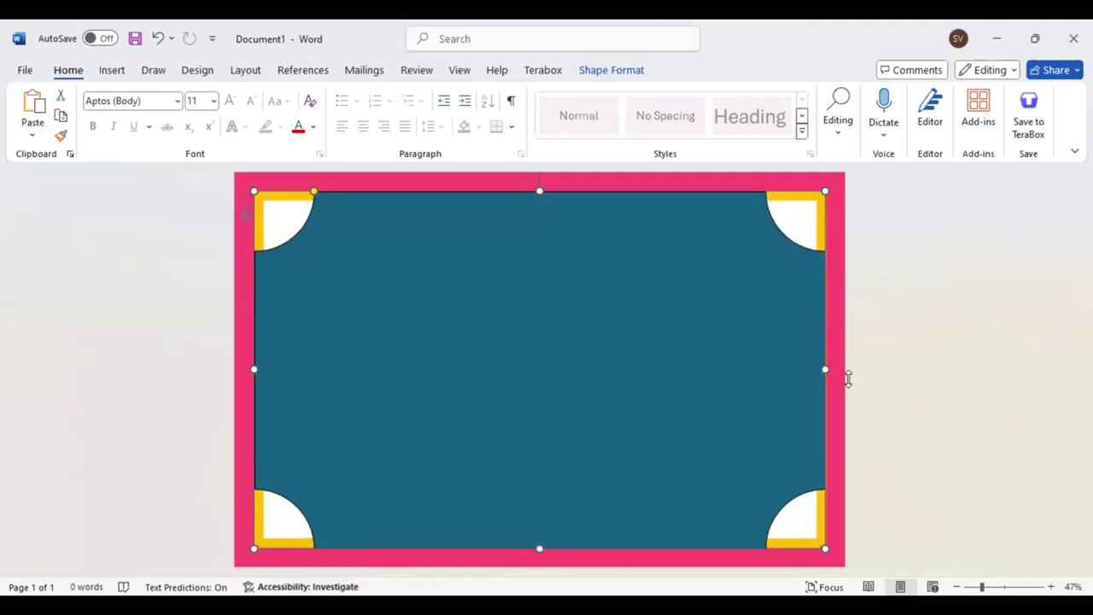
left_click(888, 361)
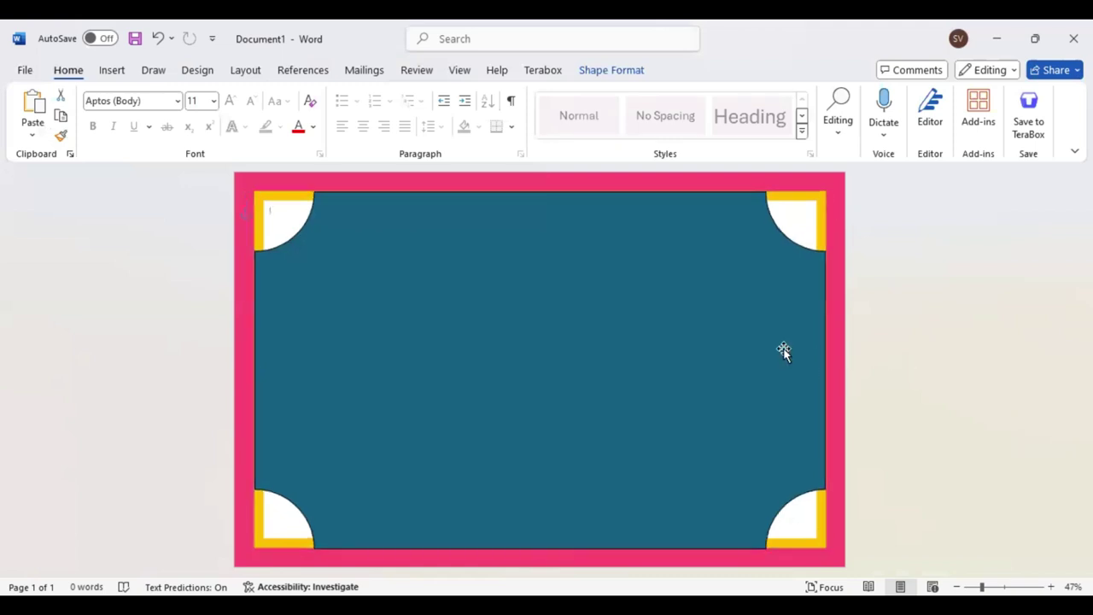
left_click(825, 368)
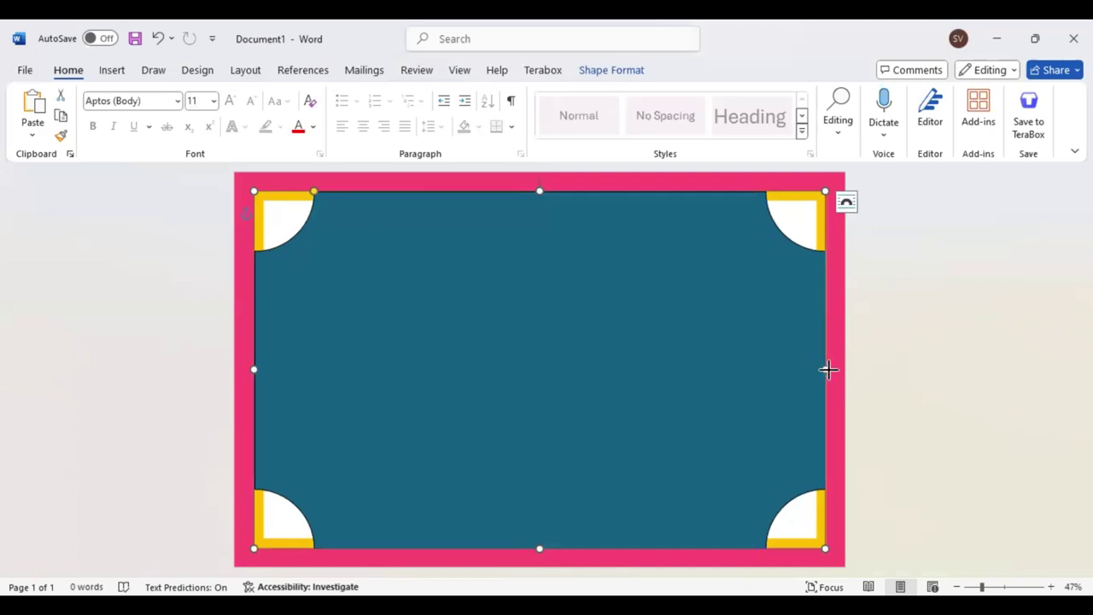
left_click_drag(828, 369, 826, 368)
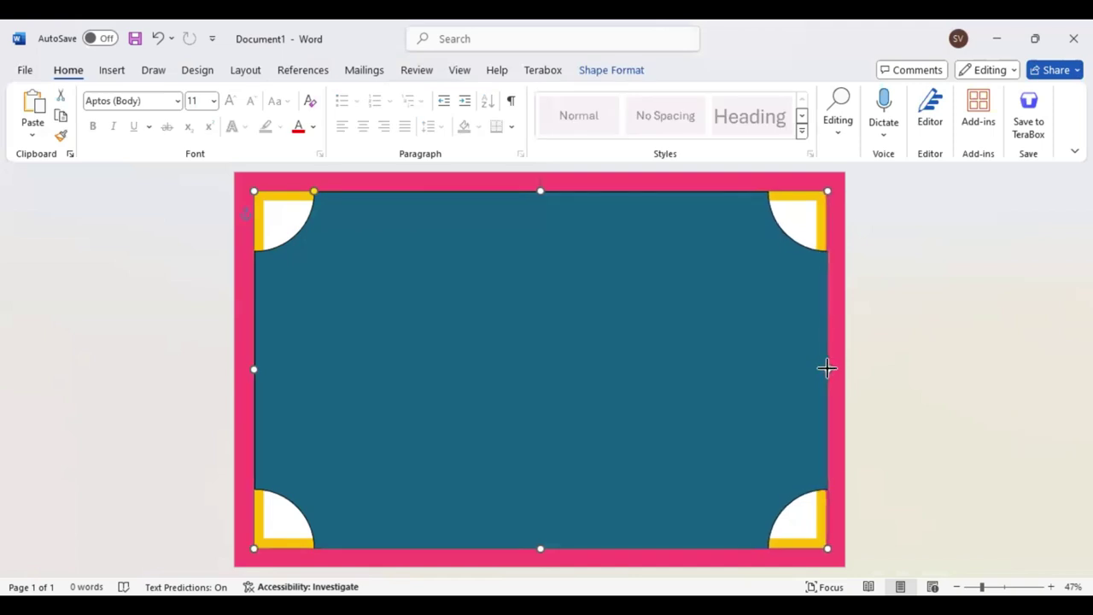
left_click(944, 283)
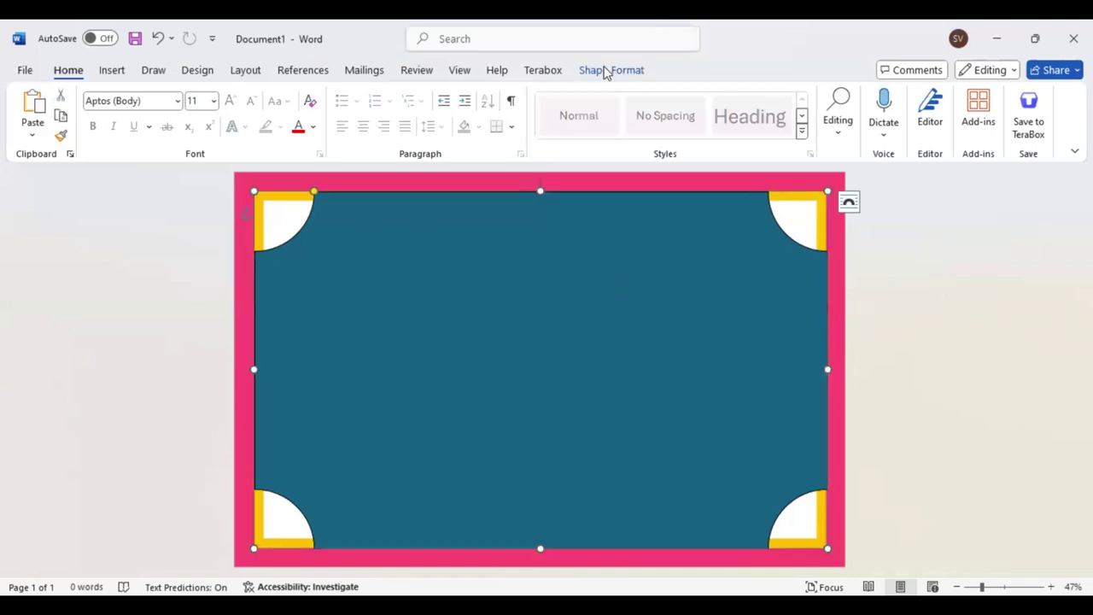
Fill the teal plaque white and make a slightly offset, smaller copy of it
left_click(605, 73)
left_click(340, 97)
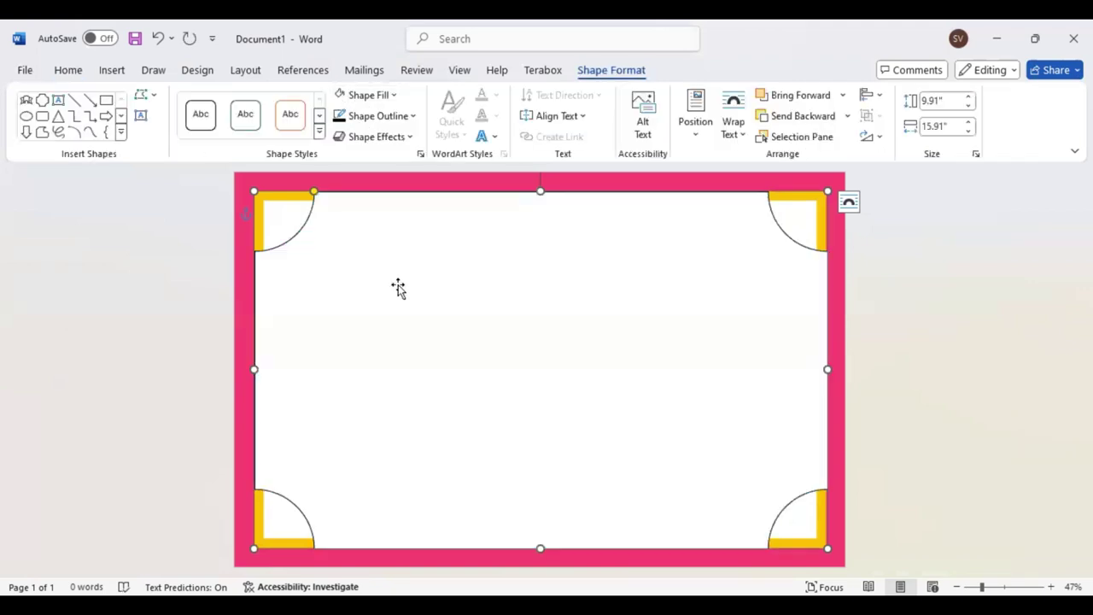
left_click_drag(399, 285, 405, 291)
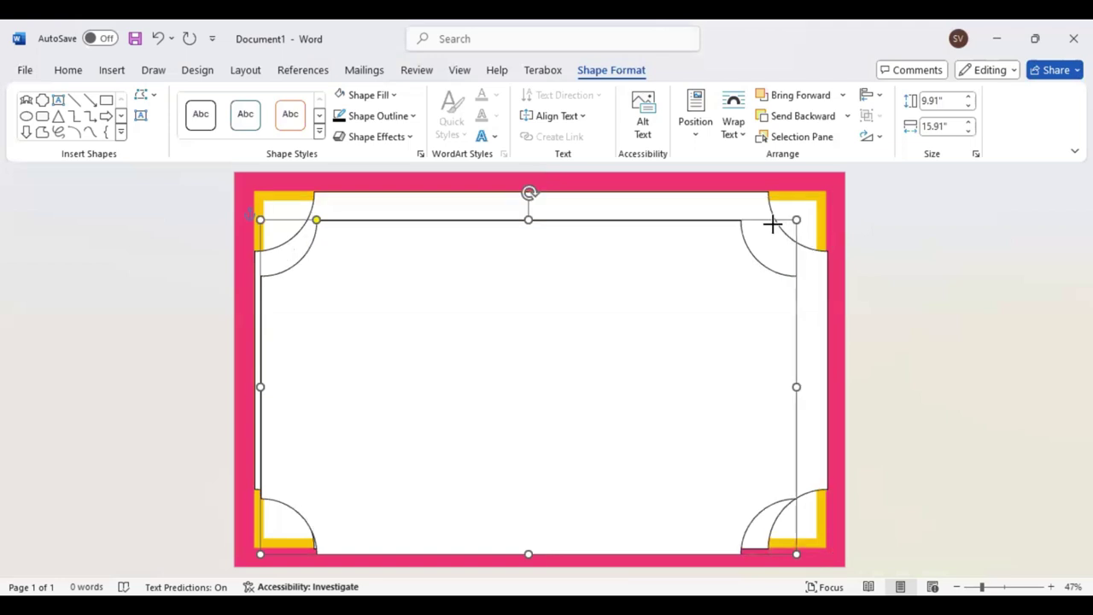
left_click_drag(833, 197, 795, 208)
left_click_drag(557, 308, 560, 308)
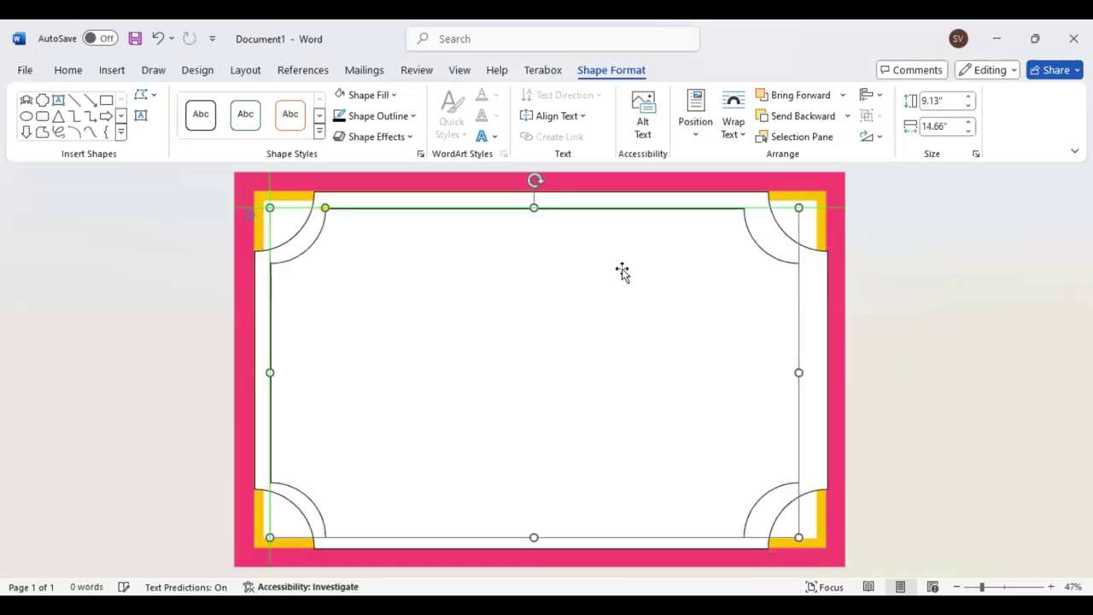
Adjust the copy's corners and edges to 9.5" by 15.4" and centre it within the border
left_click_drag(272, 207, 263, 204)
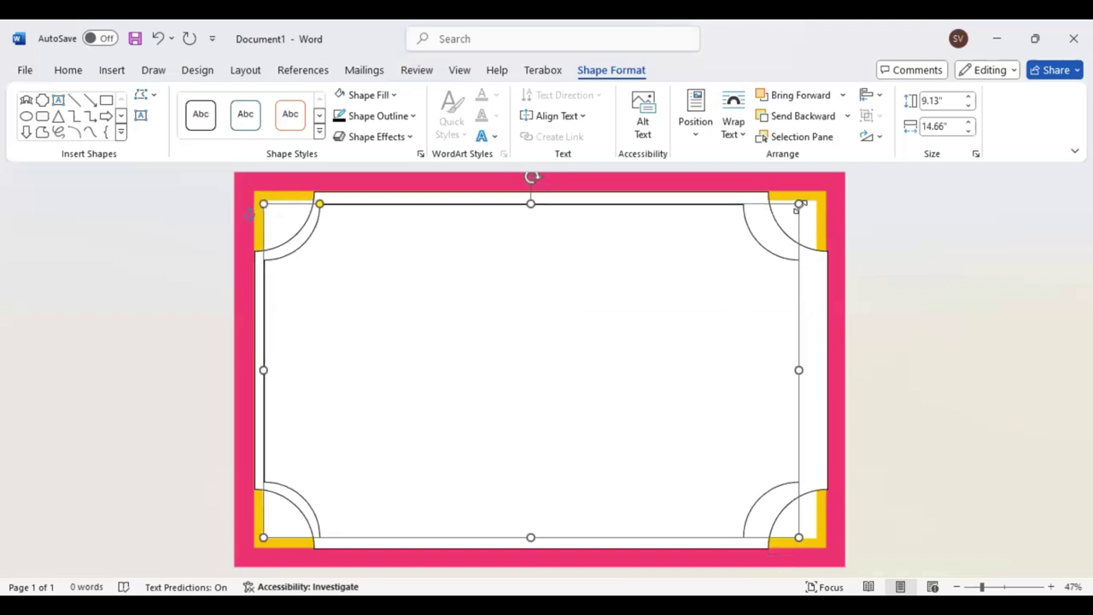
left_click_drag(798, 204, 809, 210)
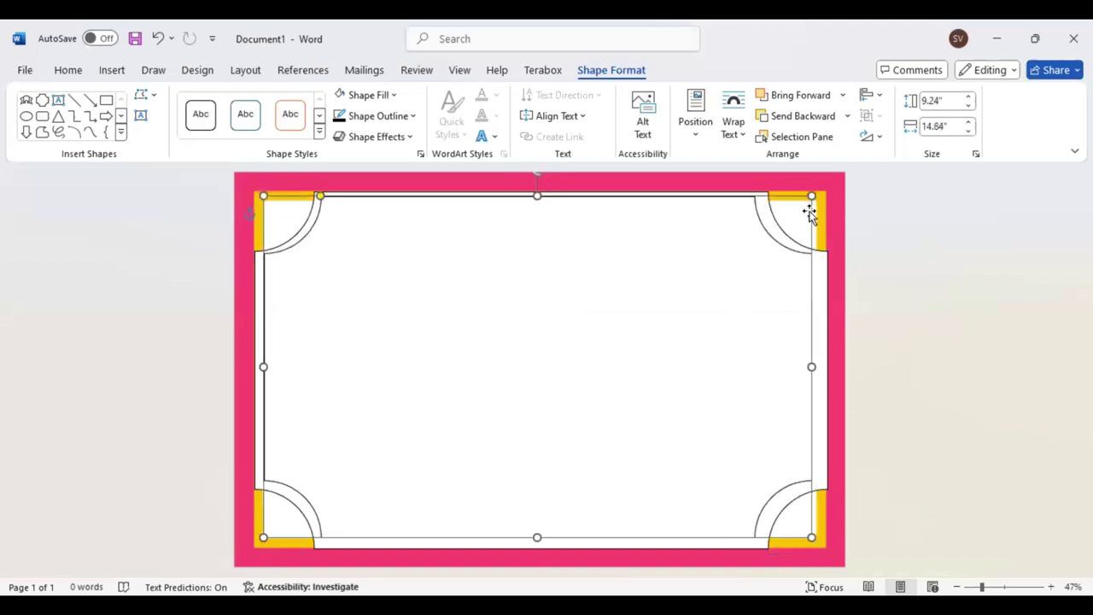
left_click_drag(413, 379, 416, 383)
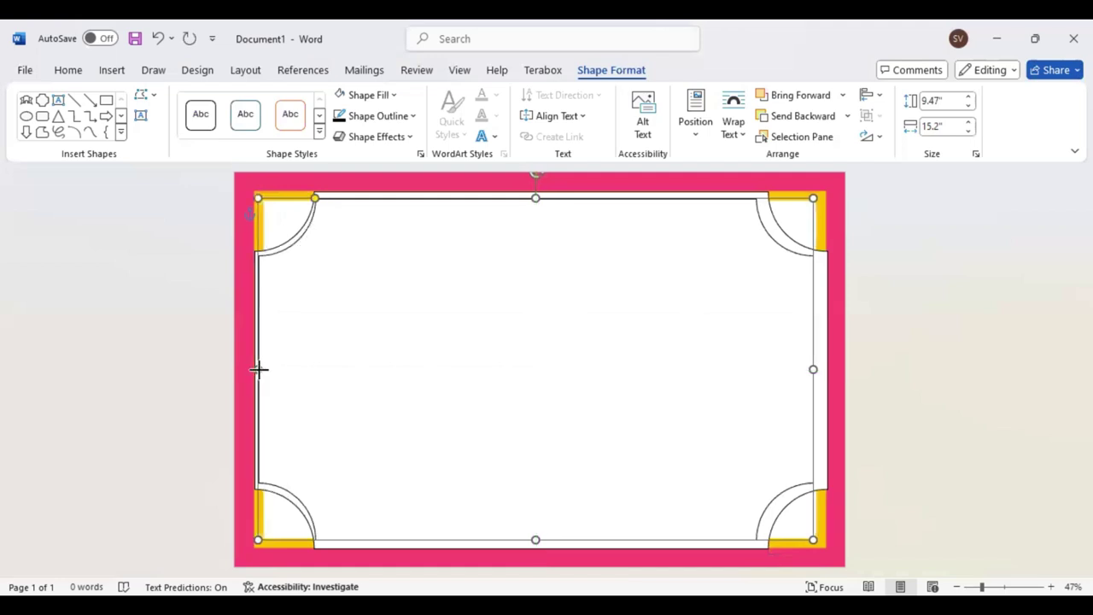
left_click_drag(257, 368, 252, 368)
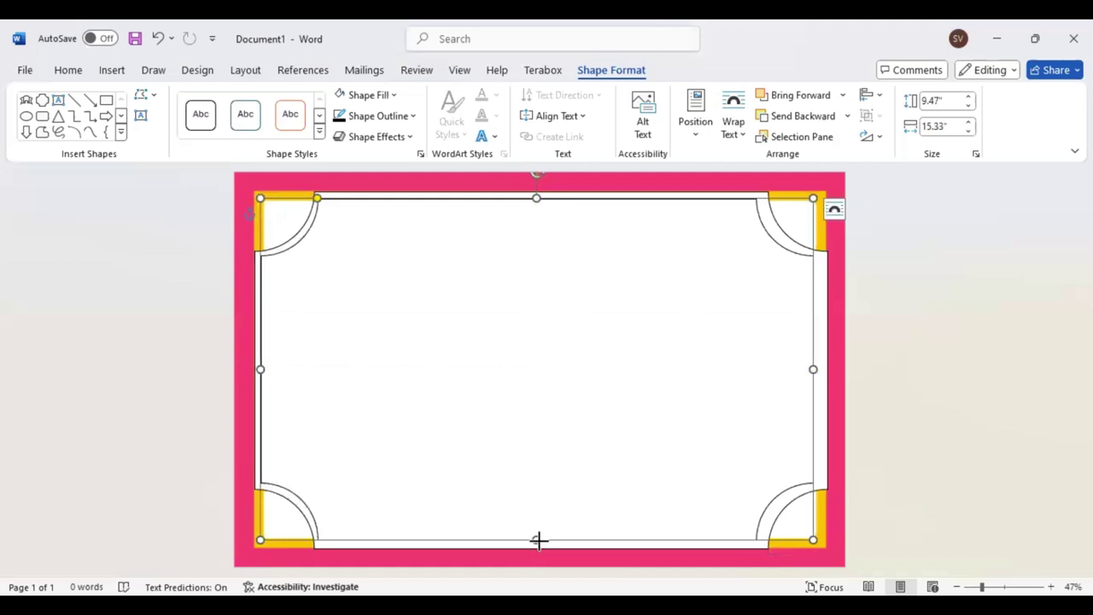
left_click_drag(538, 540, 538, 543)
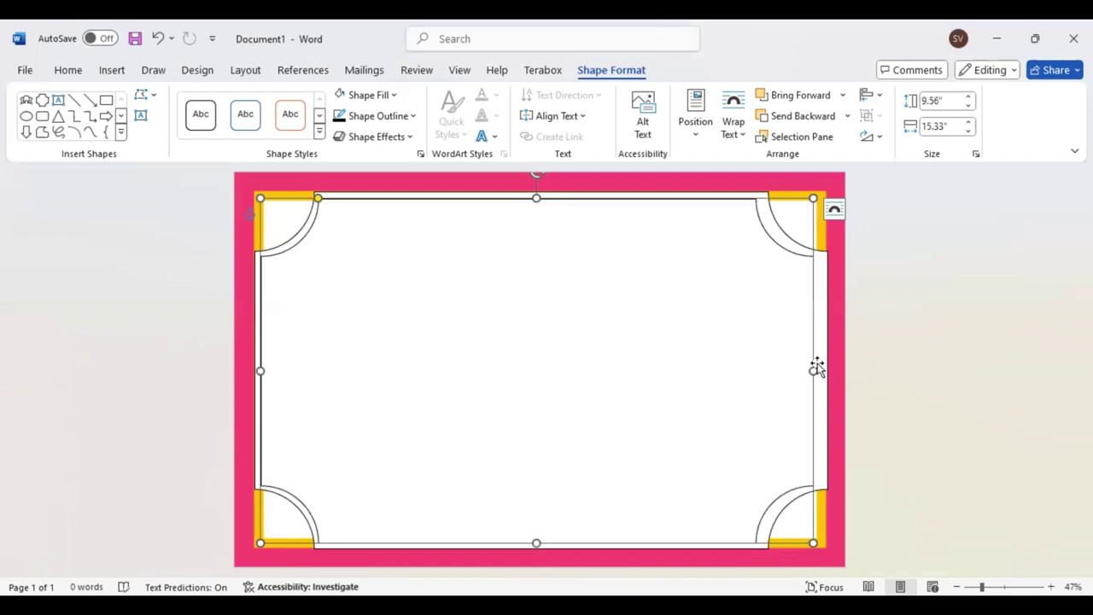
left_click_drag(813, 369, 821, 369)
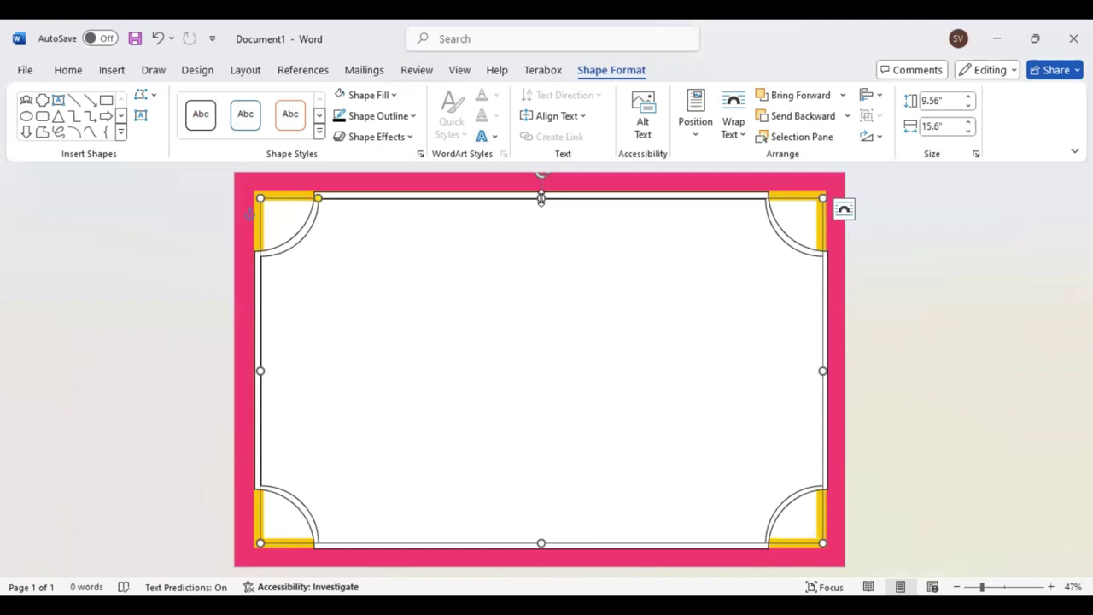
left_click_drag(540, 197, 540, 194)
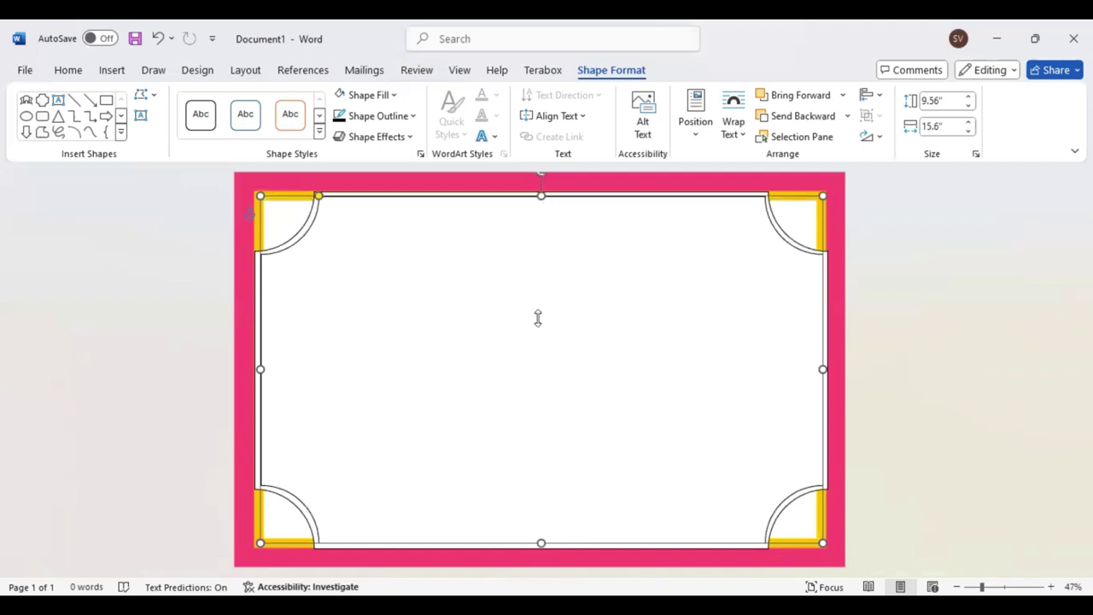
left_click_drag(540, 318, 590, 339)
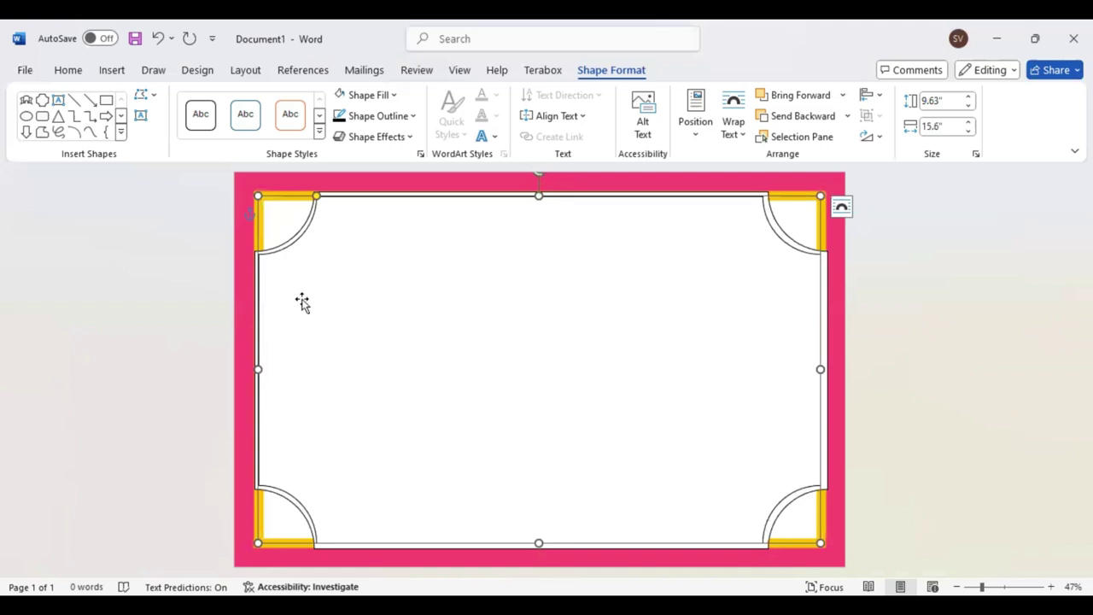
left_click_drag(260, 198, 265, 202)
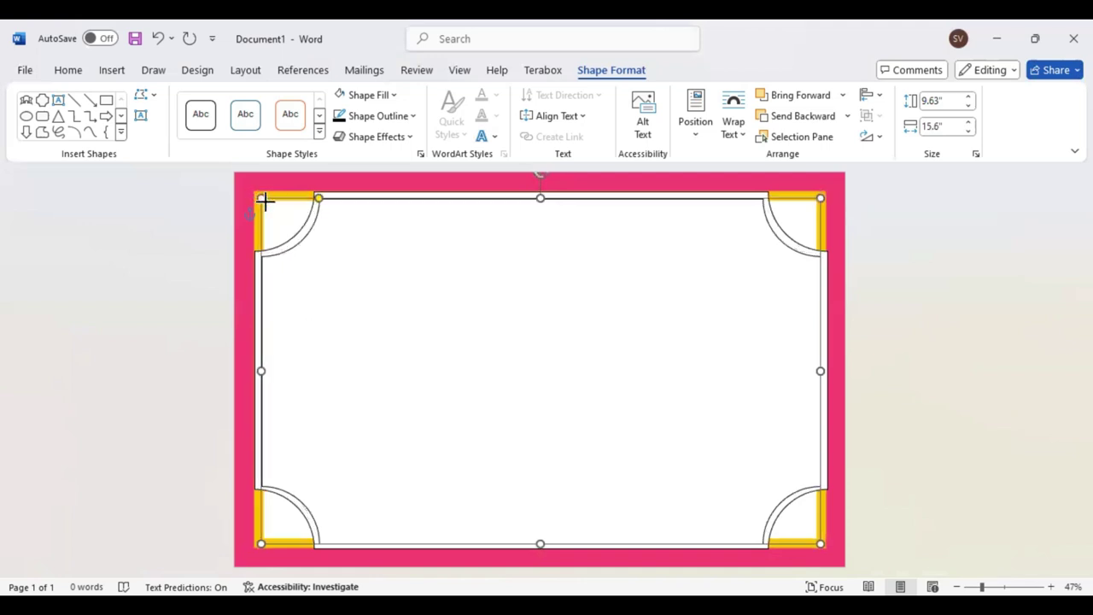
left_click_drag(449, 317, 443, 363)
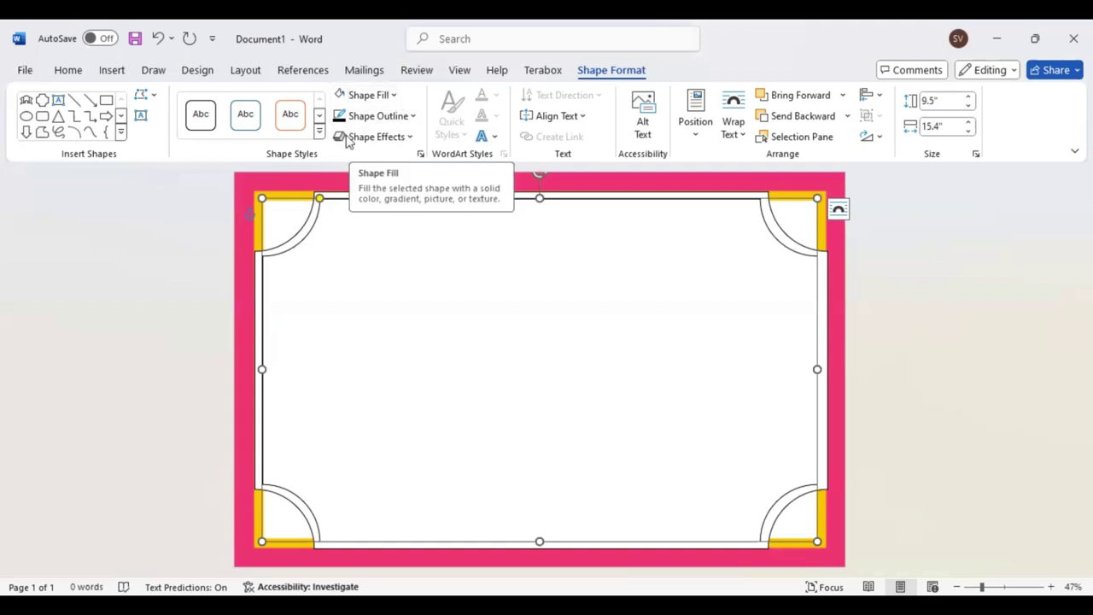
Thicken the outer frame's outline weight to 2¼ pt, leaving the inner frame thin
left_click(407, 117)
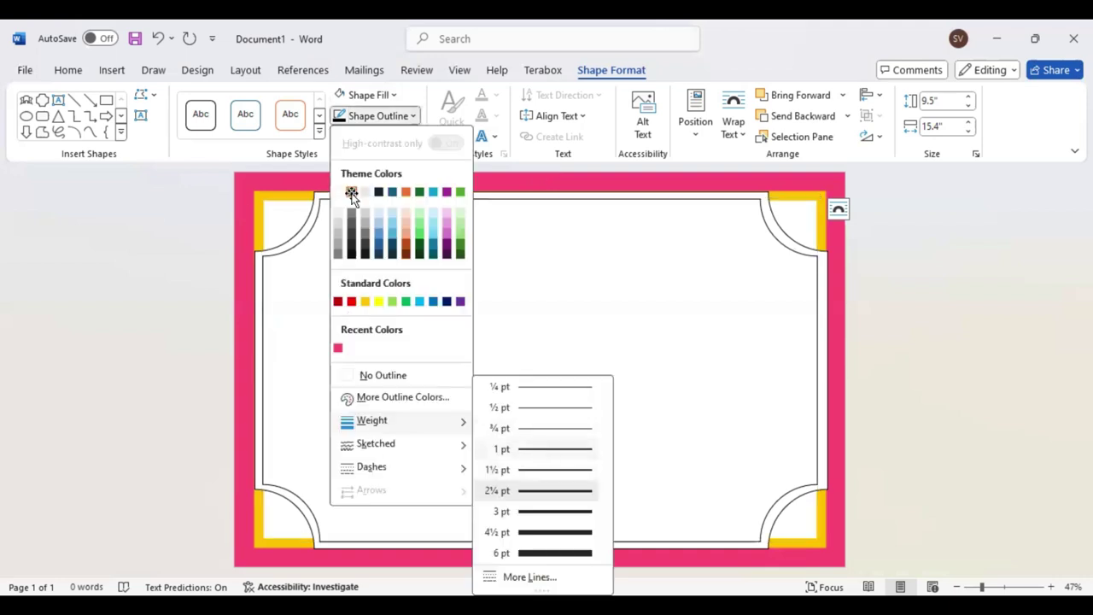
left_click(415, 117)
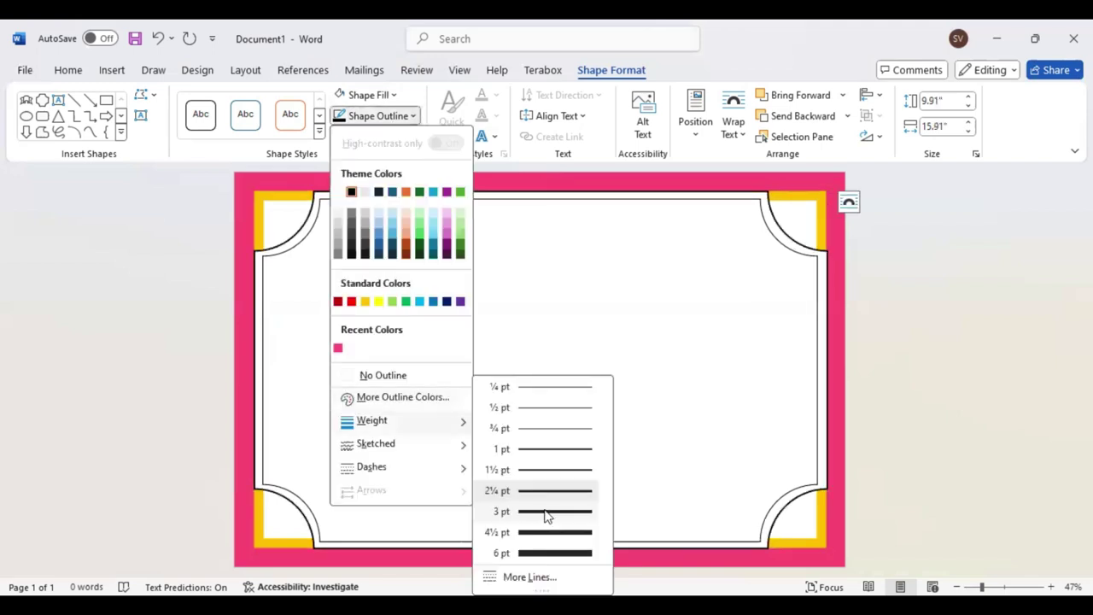
left_click(884, 337)
left_click(488, 333)
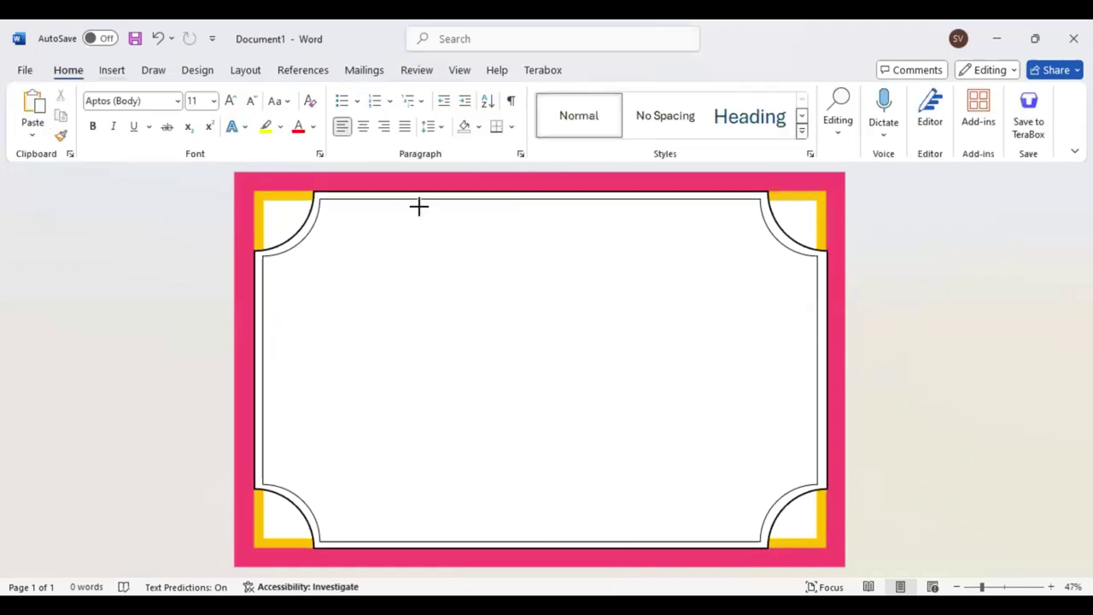
Draw a ribbon banner at the top of the page, centre it and widen it and its middle band
left_click_drag(412, 207, 726, 248)
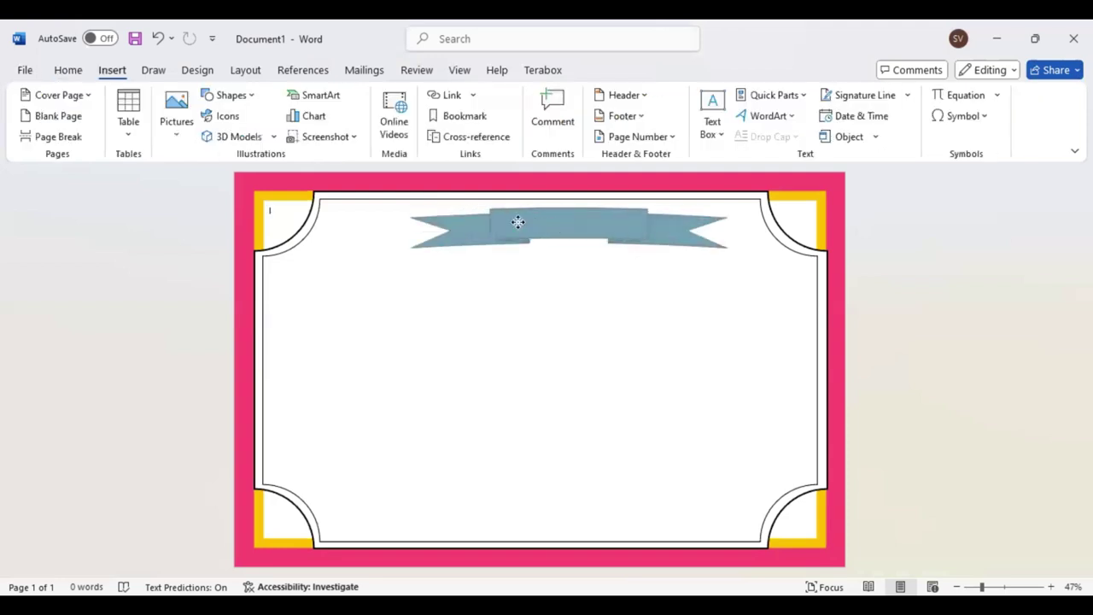
left_click_drag(551, 224, 521, 225)
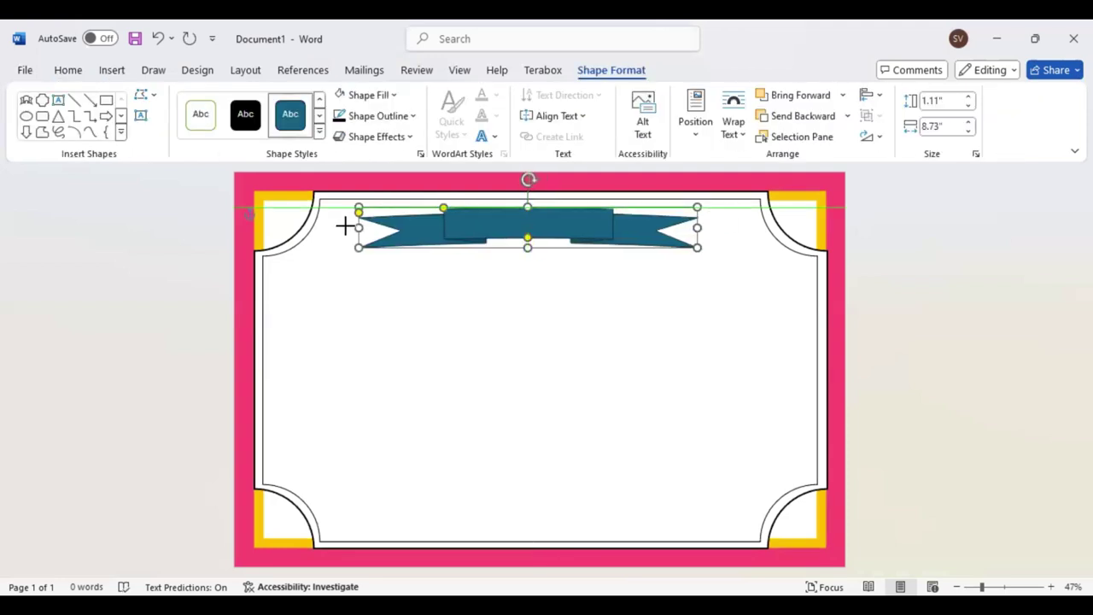
left_click_drag(379, 227, 342, 227)
left_click_drag(703, 227, 728, 227)
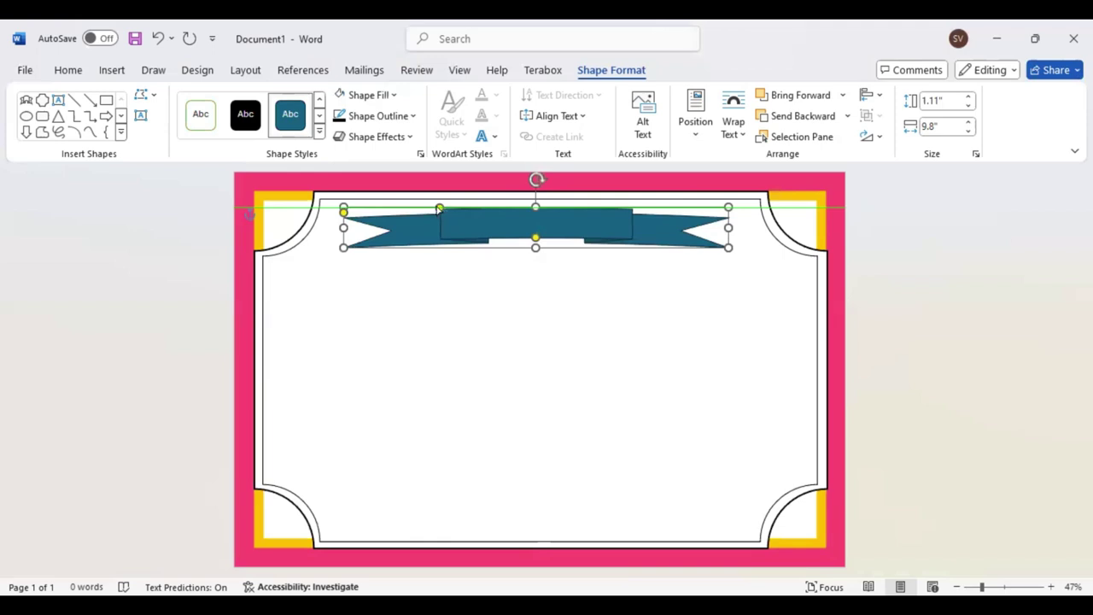
left_click_drag(439, 207, 424, 209)
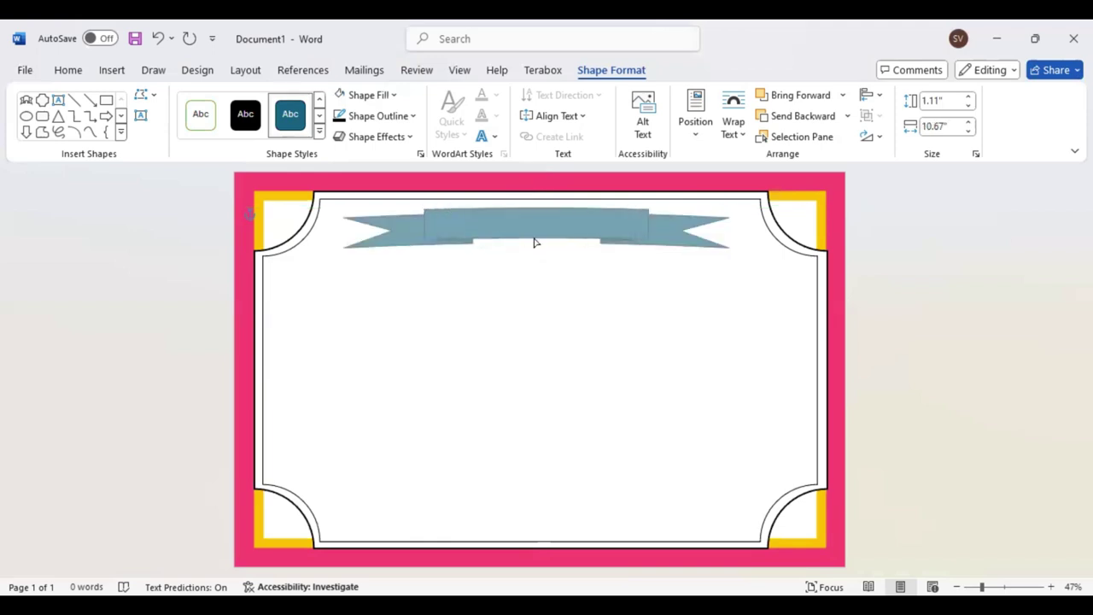
left_click_drag(536, 243, 529, 226)
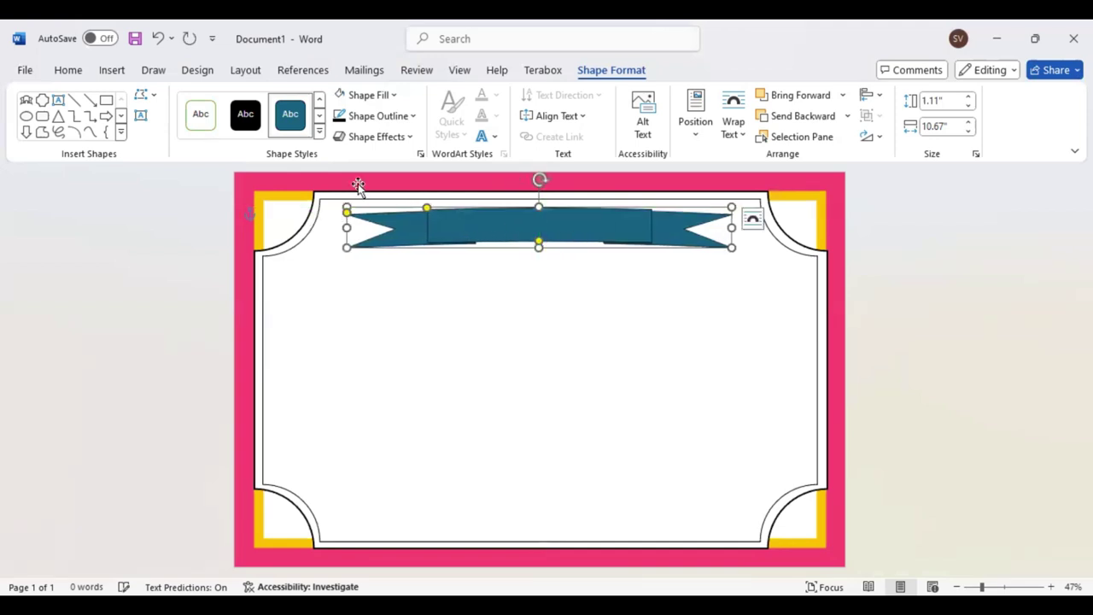
Fill the banner yellow and draw a text box below it
left_click(396, 96)
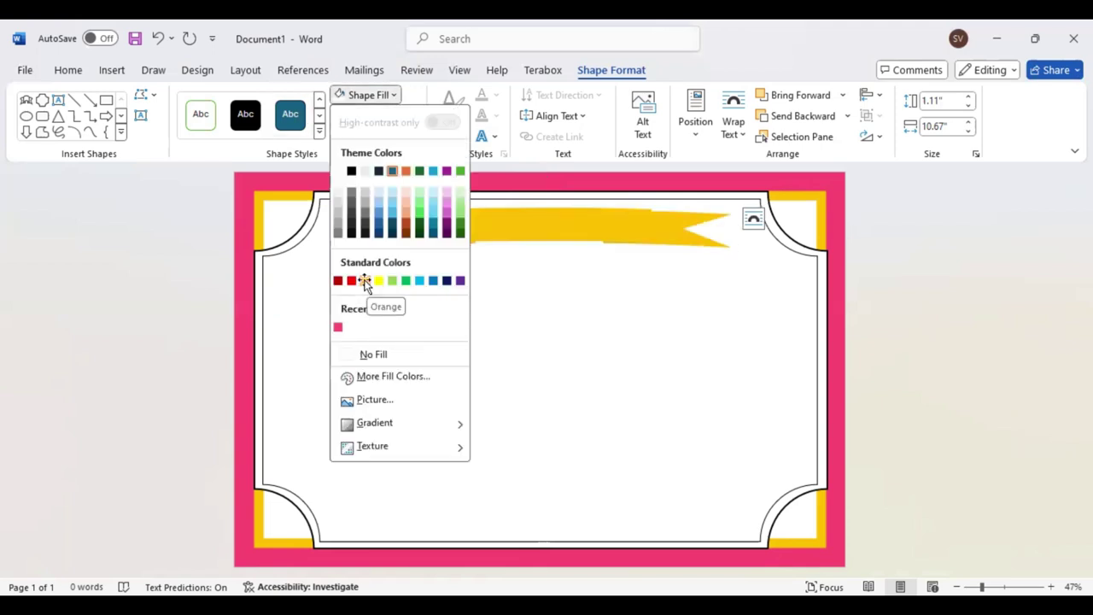
left_click(142, 116)
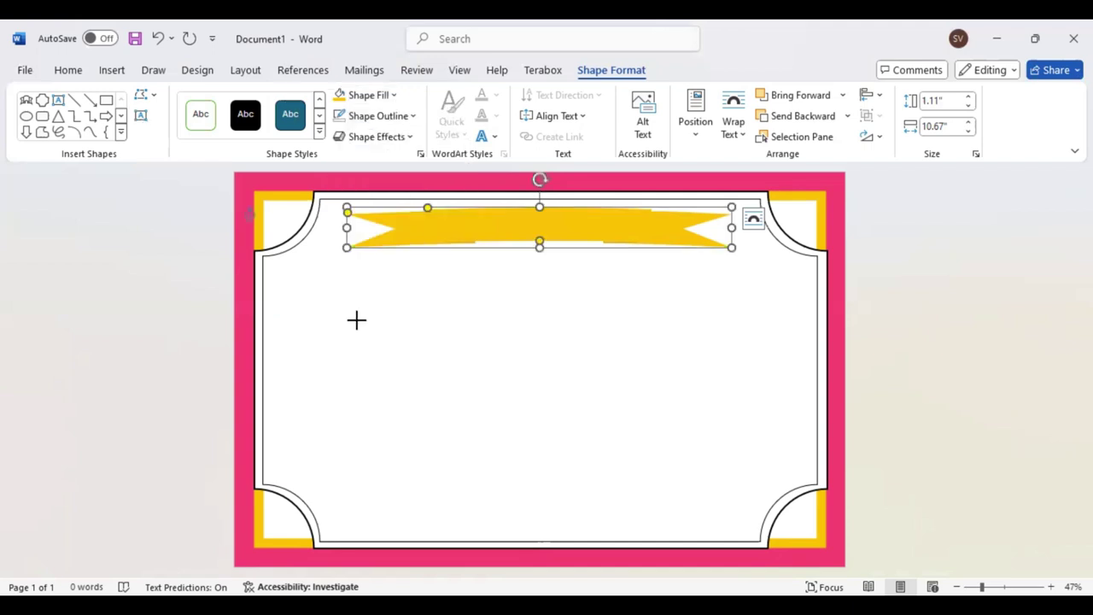
left_click_drag(358, 320, 599, 390)
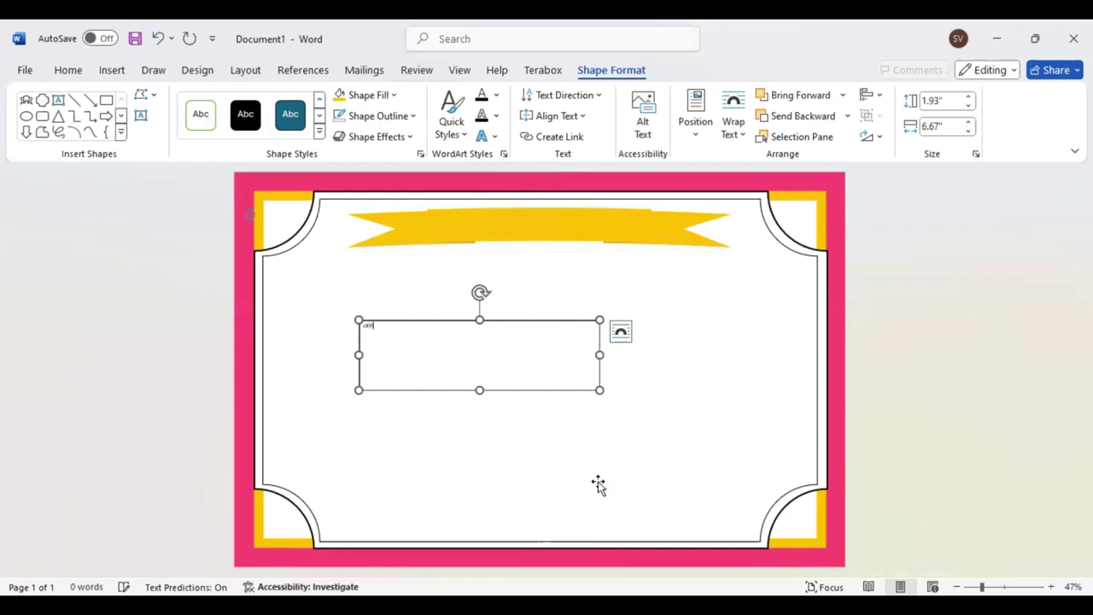
Finish typing 'Certificate' in the text box and set it to 55 pt
type("rt")
type("ificate")
key("ctrl+a")
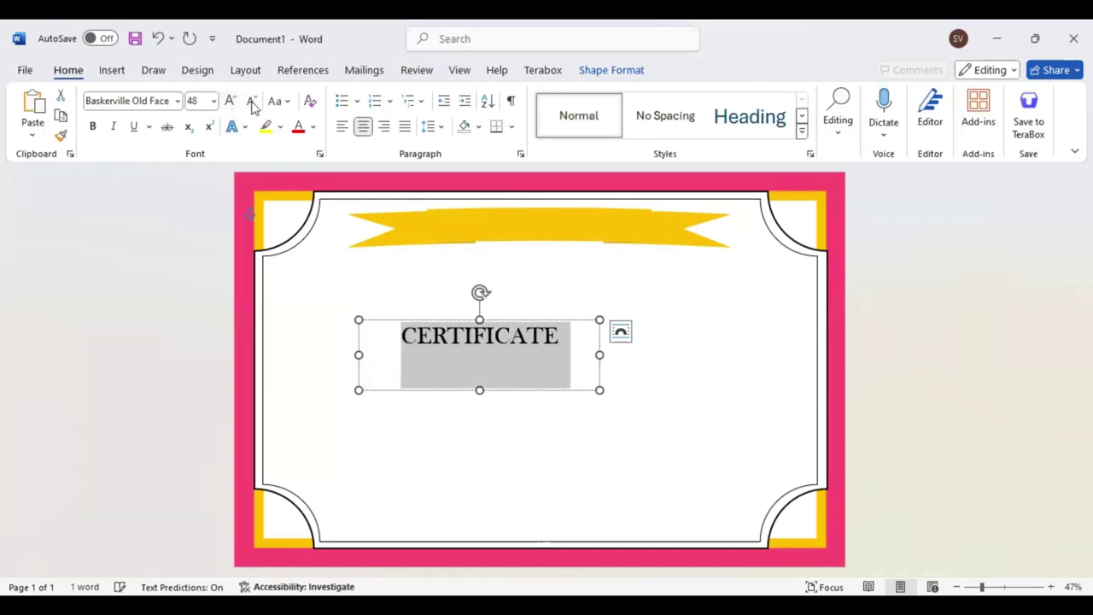
left_click(201, 101)
type("55")
key("Return")
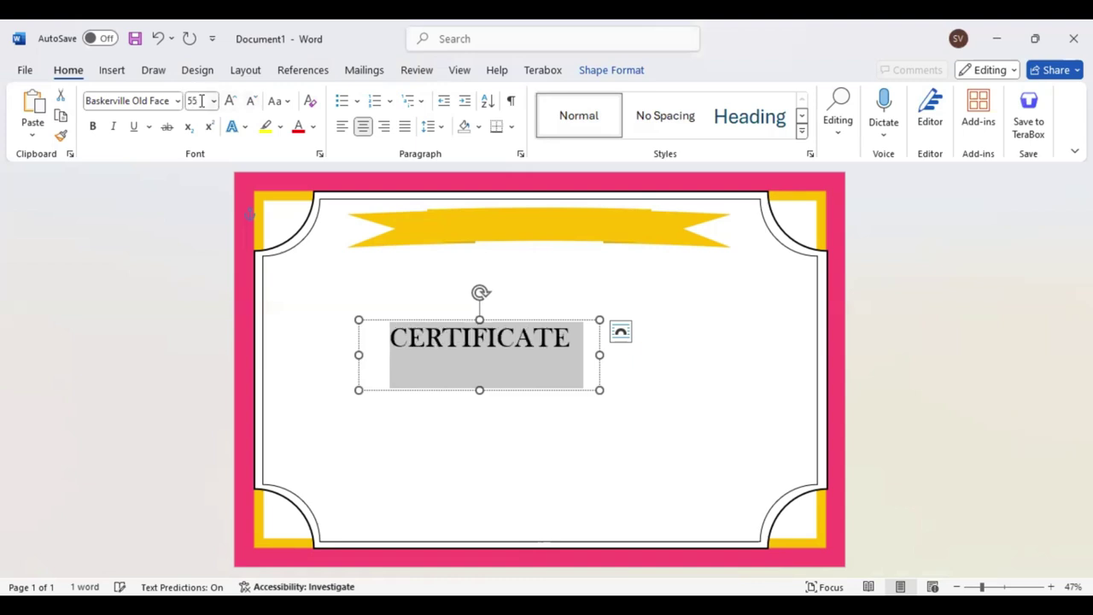
key("Escape")
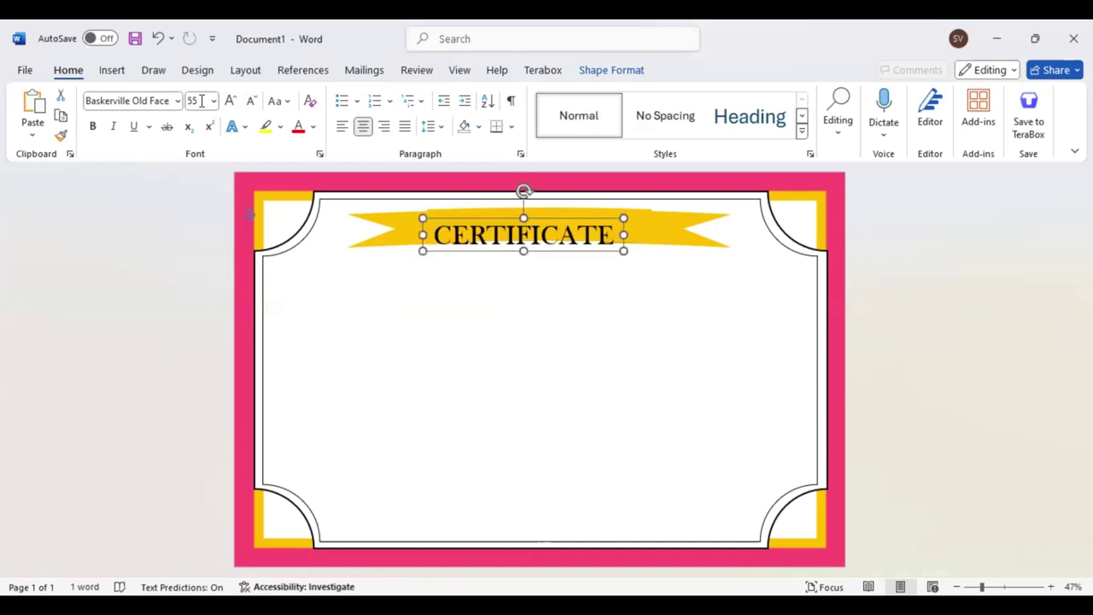
Nudge the CERTIFICATE box to centre it on the banner and shrink the text to 36 pt
key("Up")
key("Up")
key("Right")
key("Right")
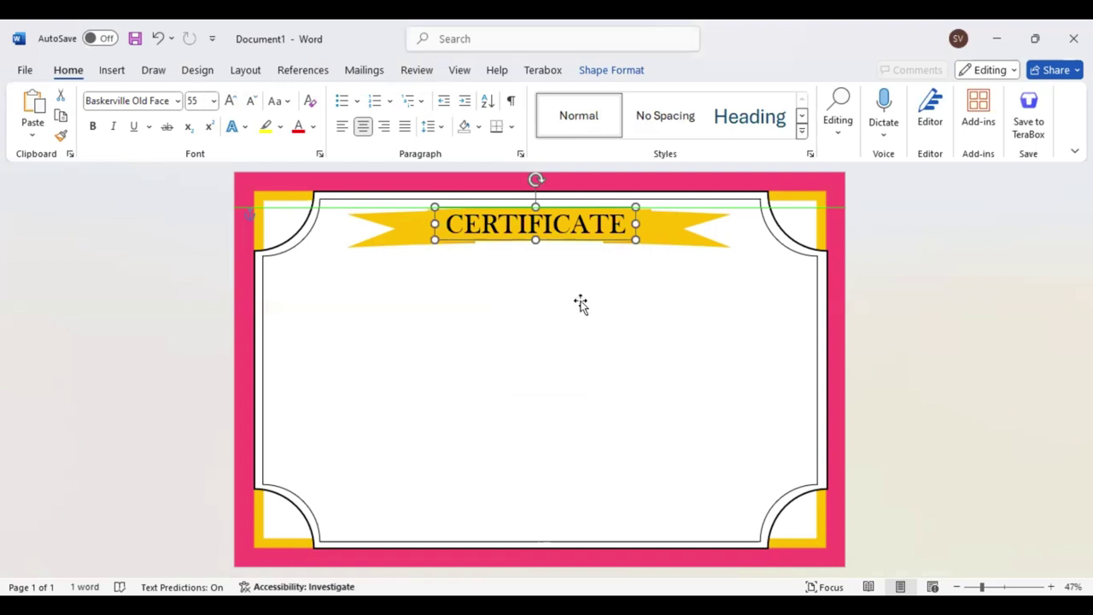
key("Right")
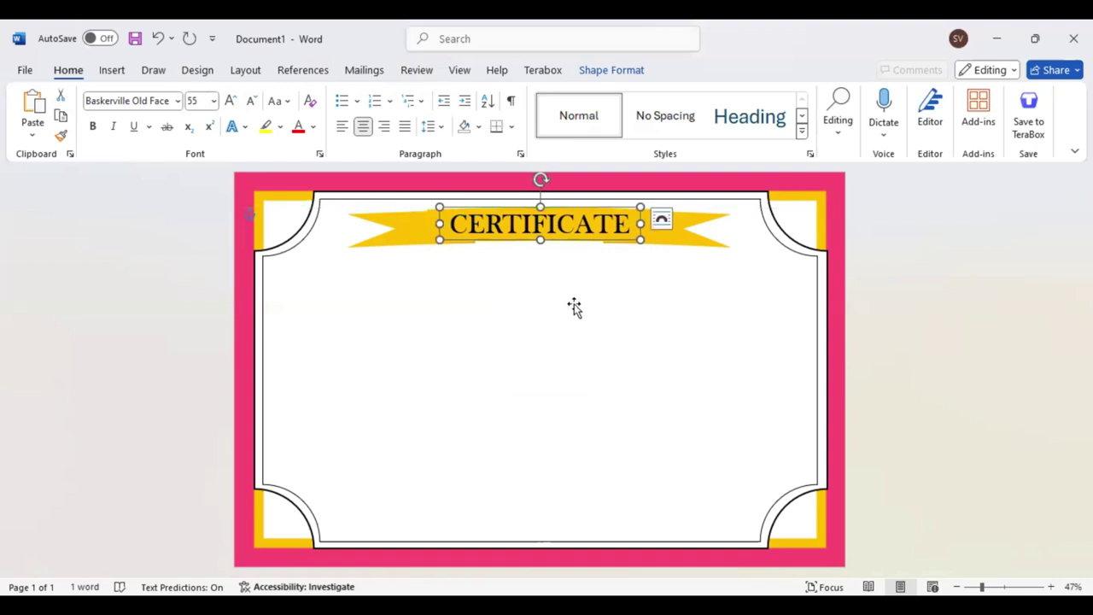
key("Up")
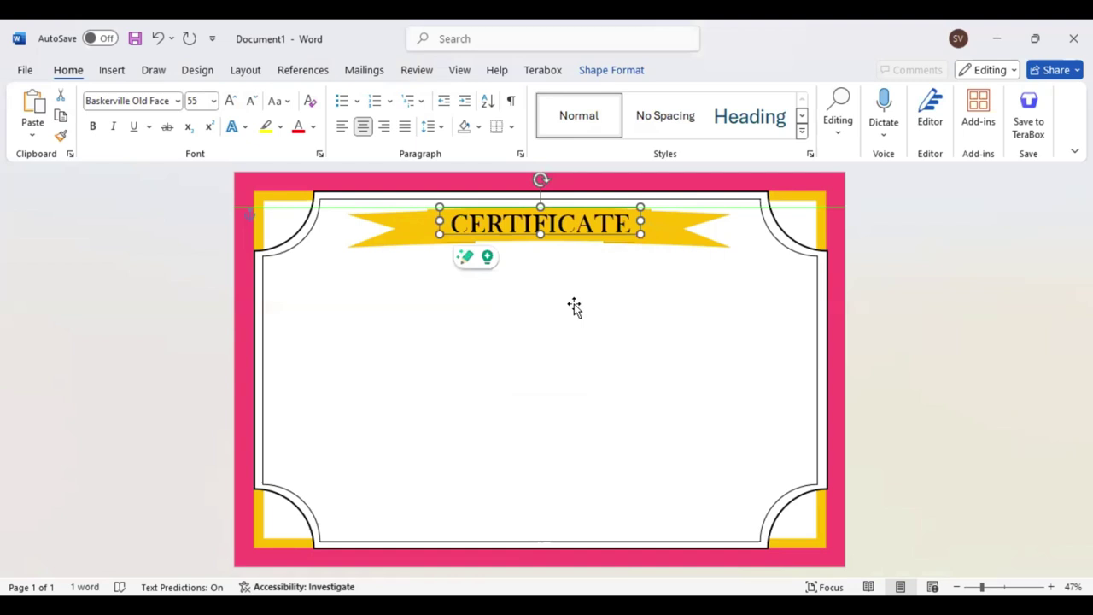
key("ctrl+a")
left_click(665, 168)
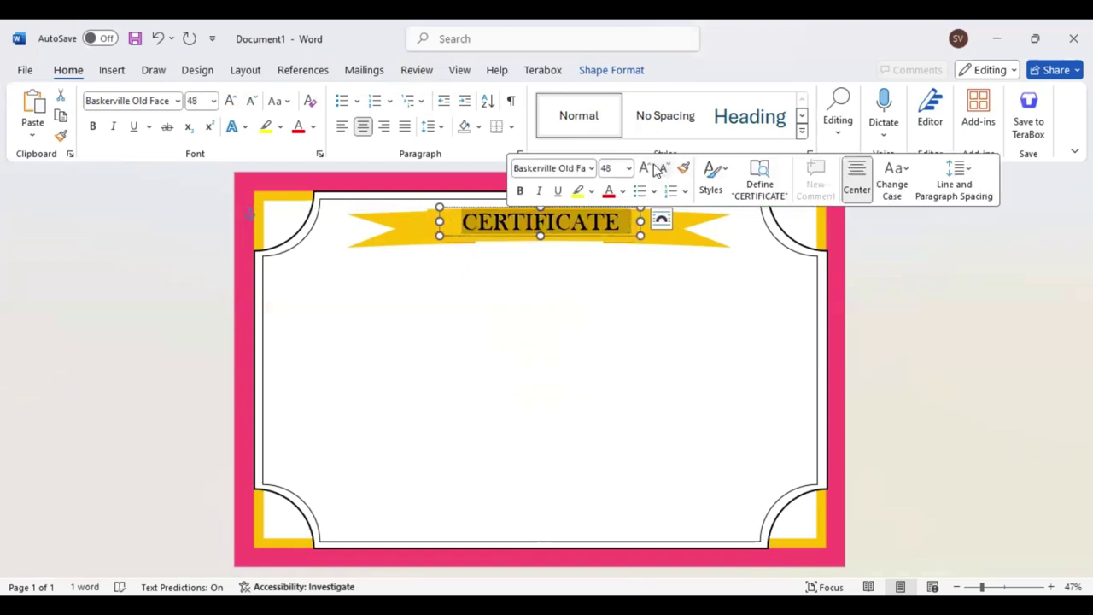
left_click(665, 169)
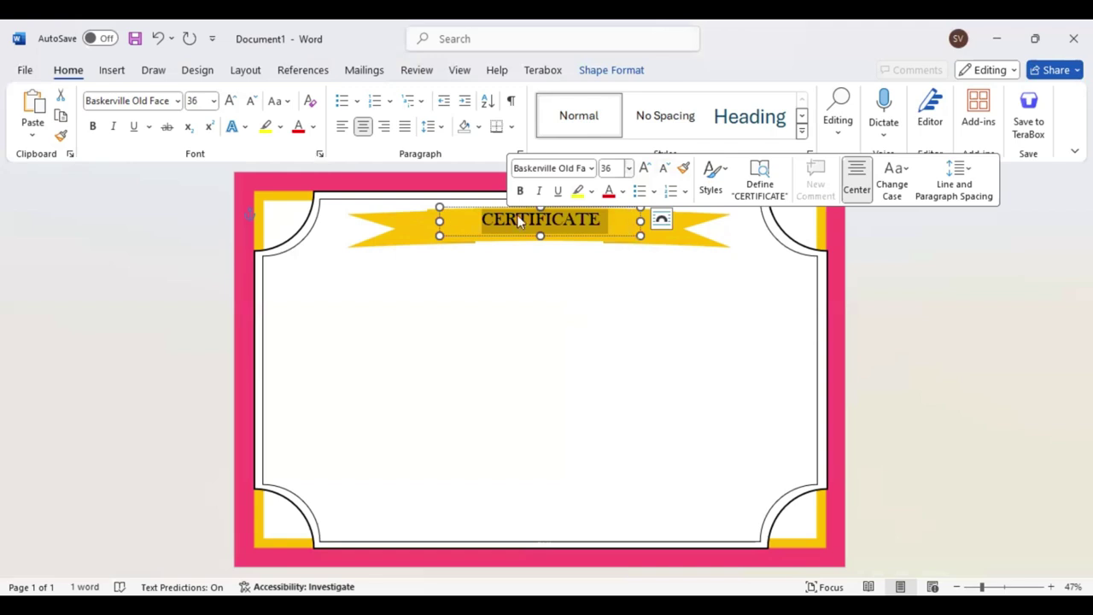
left_click(319, 155)
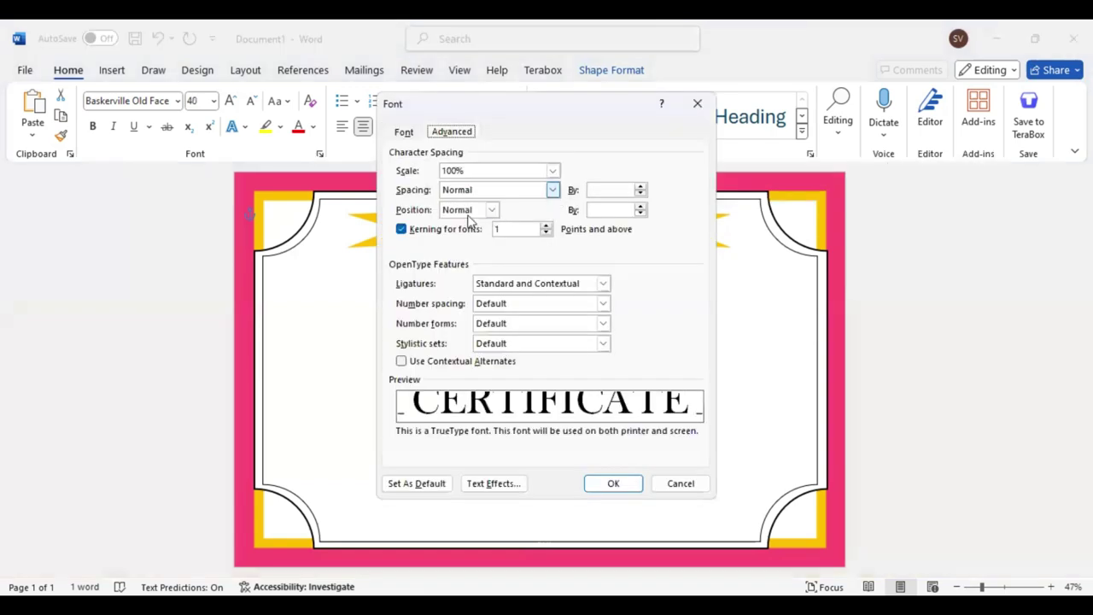
Set CERTIFICATE's character spacing to Expanded by 6 pt
key("Down")
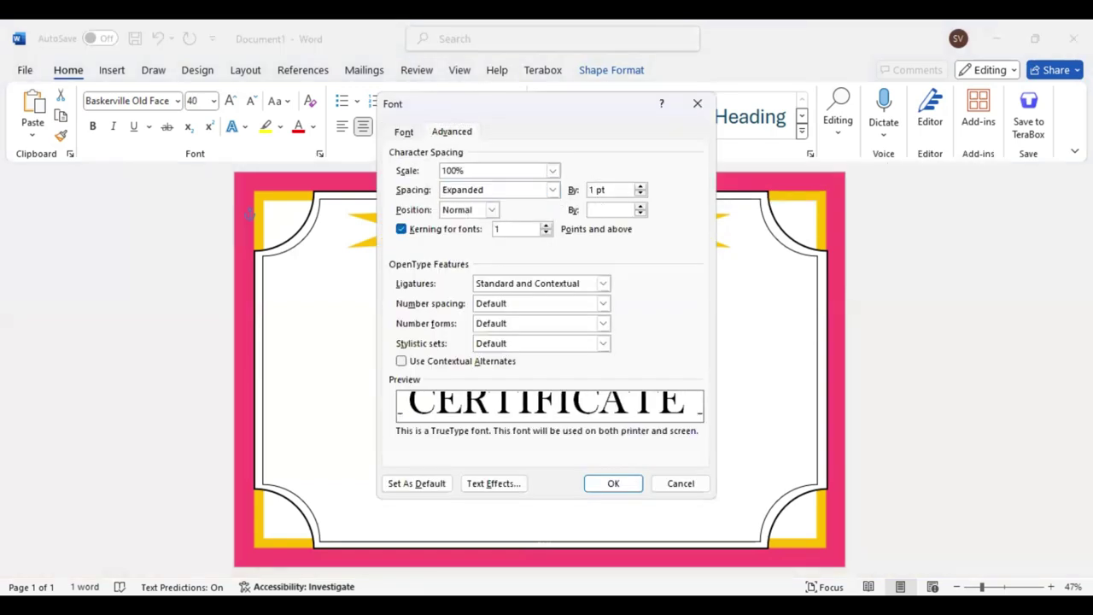
type("4")
left_click(592, 189)
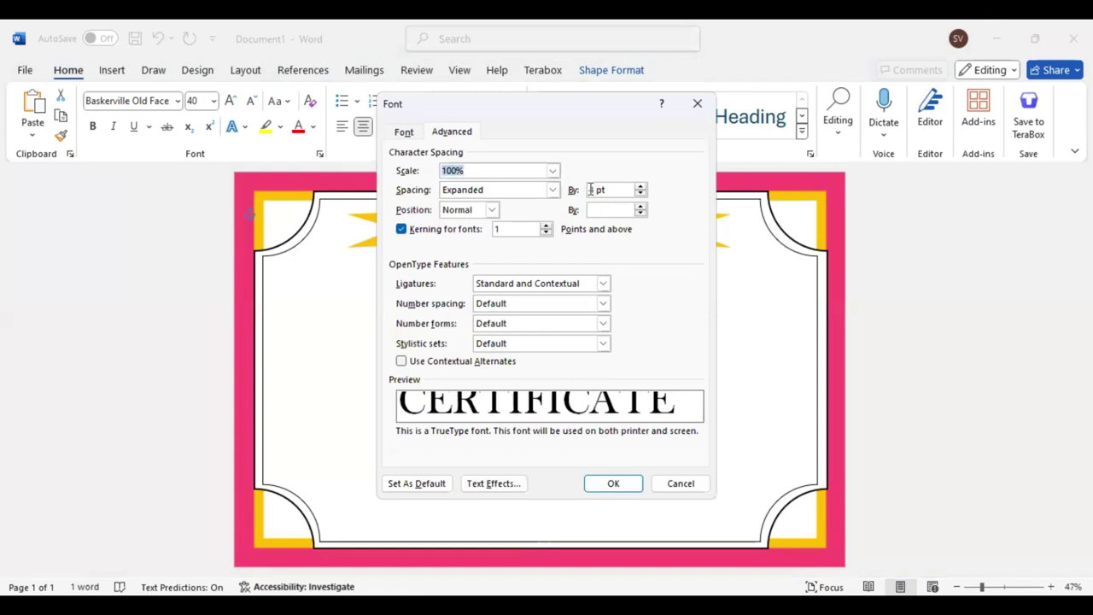
key("BackSpace")
type("6")
key("Return")
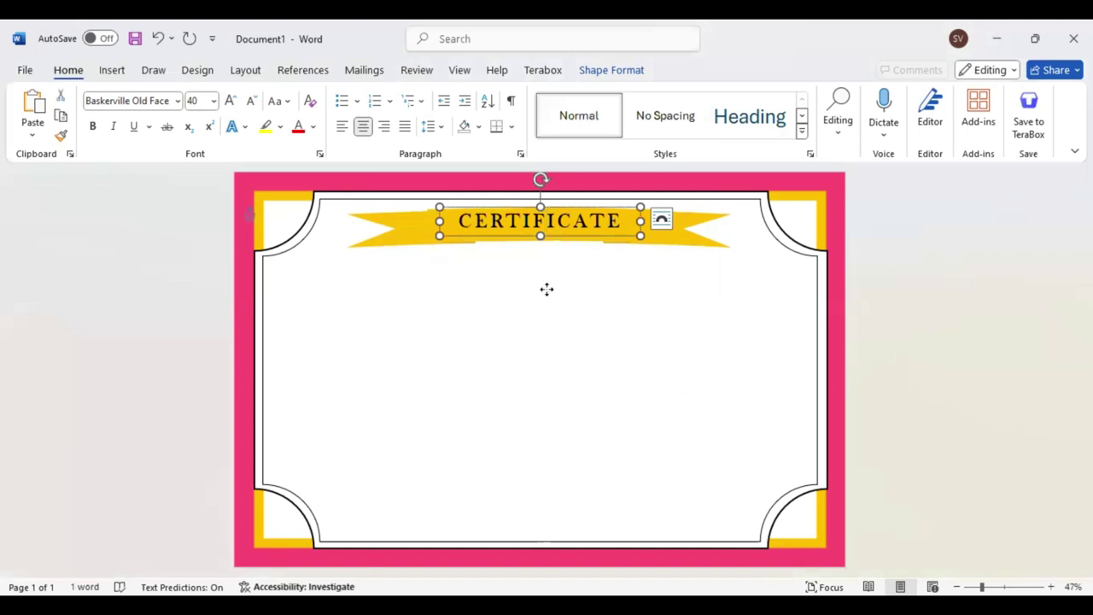
Add an 18 pt uppercase OF ACHIEVEMENT line beneath CERTIFICATE on the banner
key("ctrl+v")
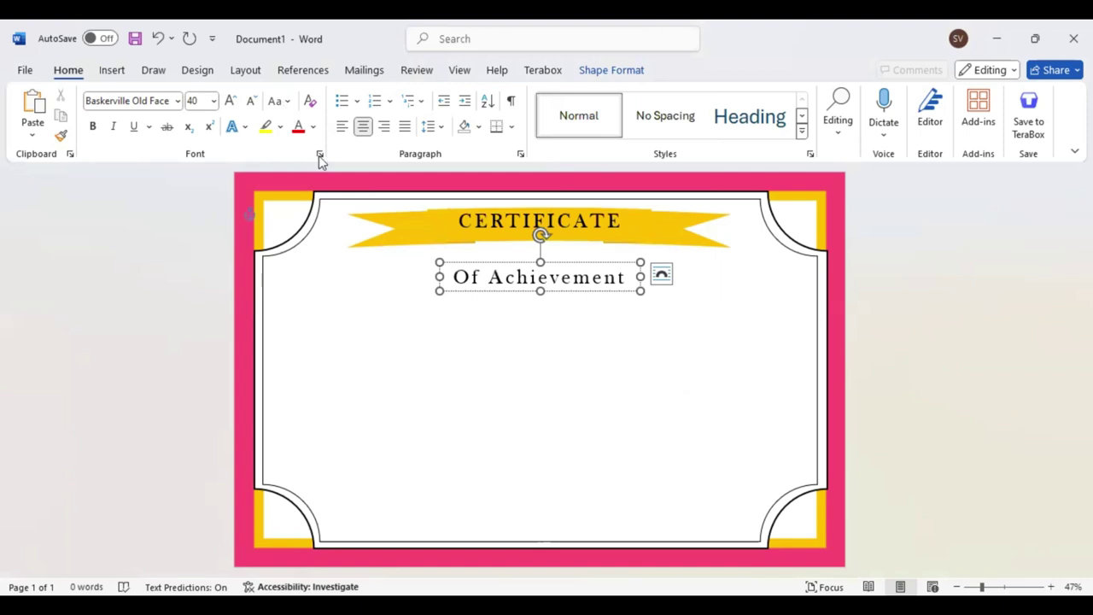
left_click(282, 103)
key("u")
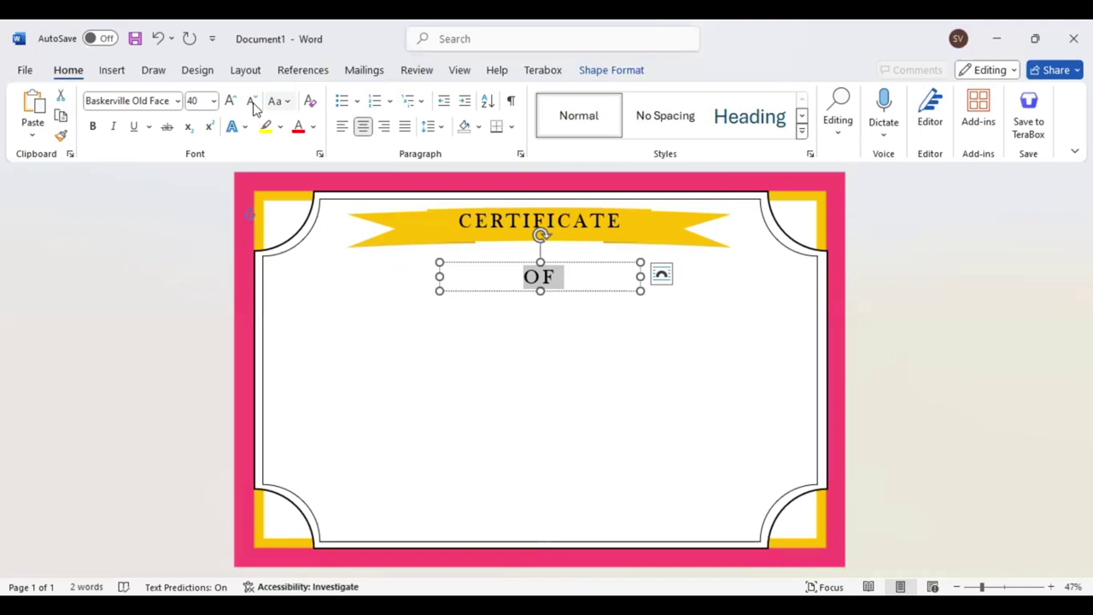
key("ctrl+shift+less")
key("ctrl+shift+less")
key("ctrl+shift+less")
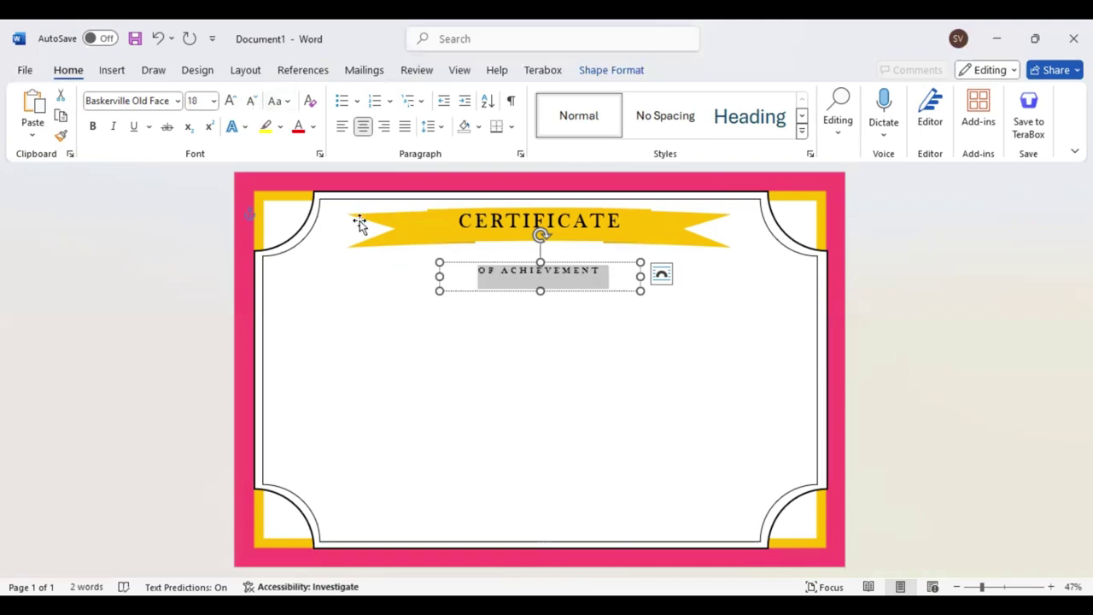
key("Escape")
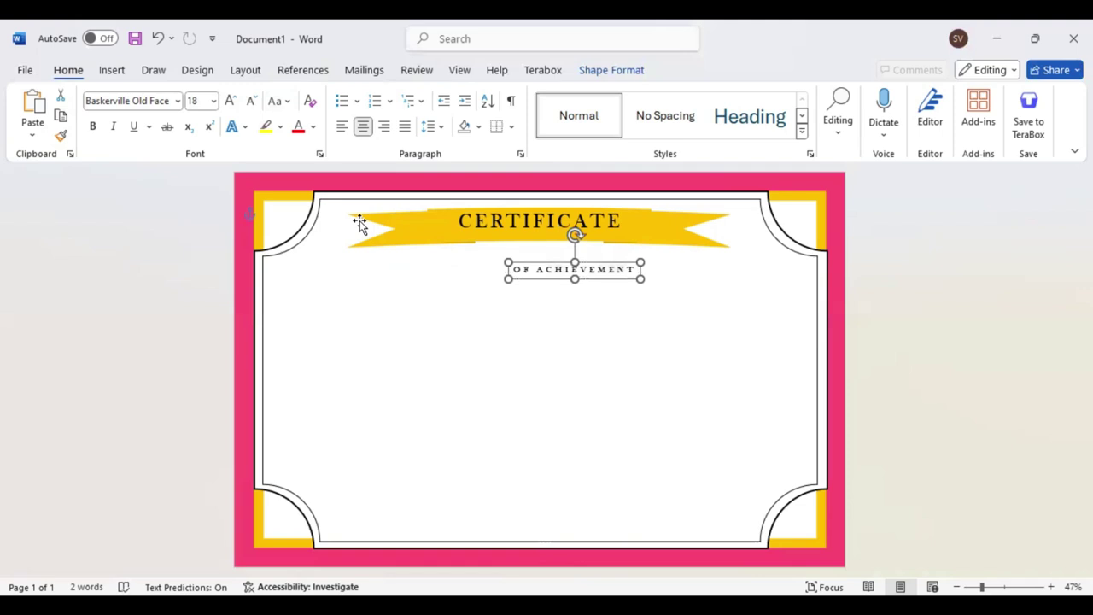
left_click_drag(574, 270, 540, 233)
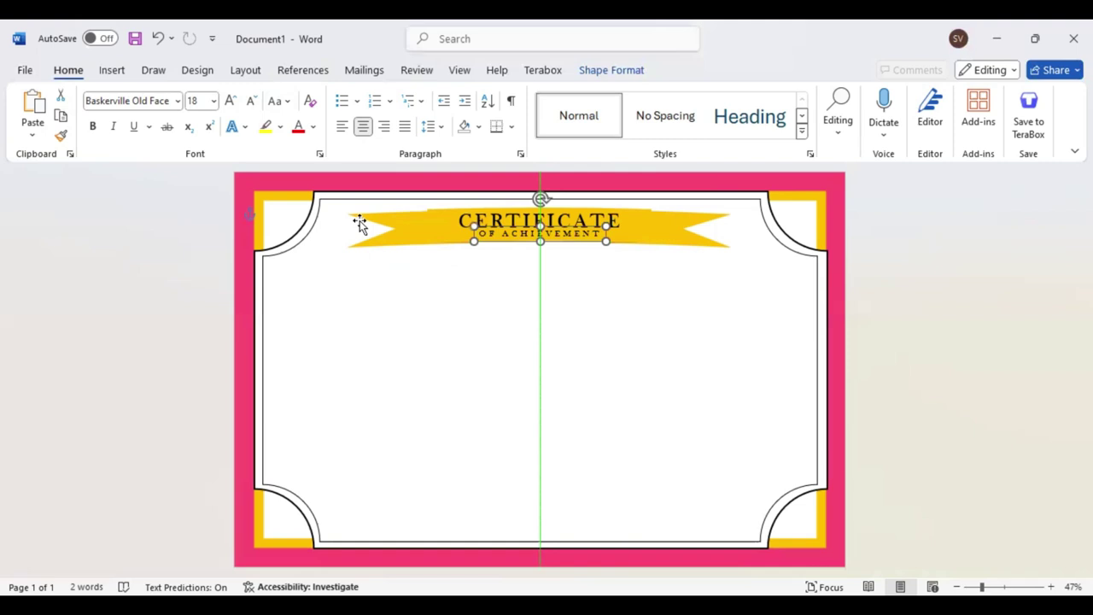
Select the CERTIFICATE text for bolding, then reselect the banner and border frame
double_click(605, 236)
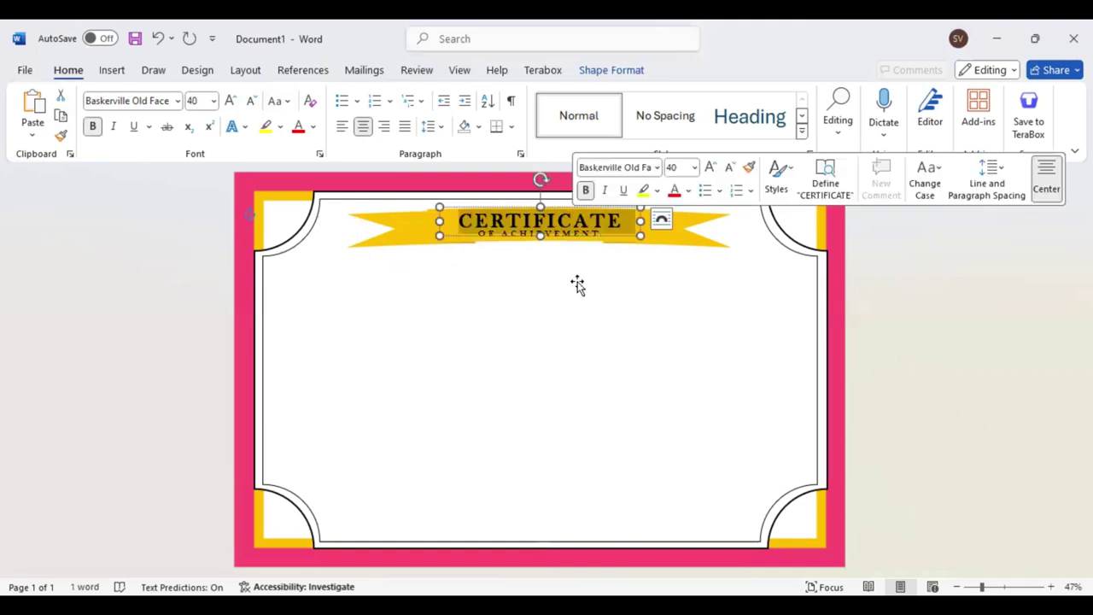
left_click(534, 241)
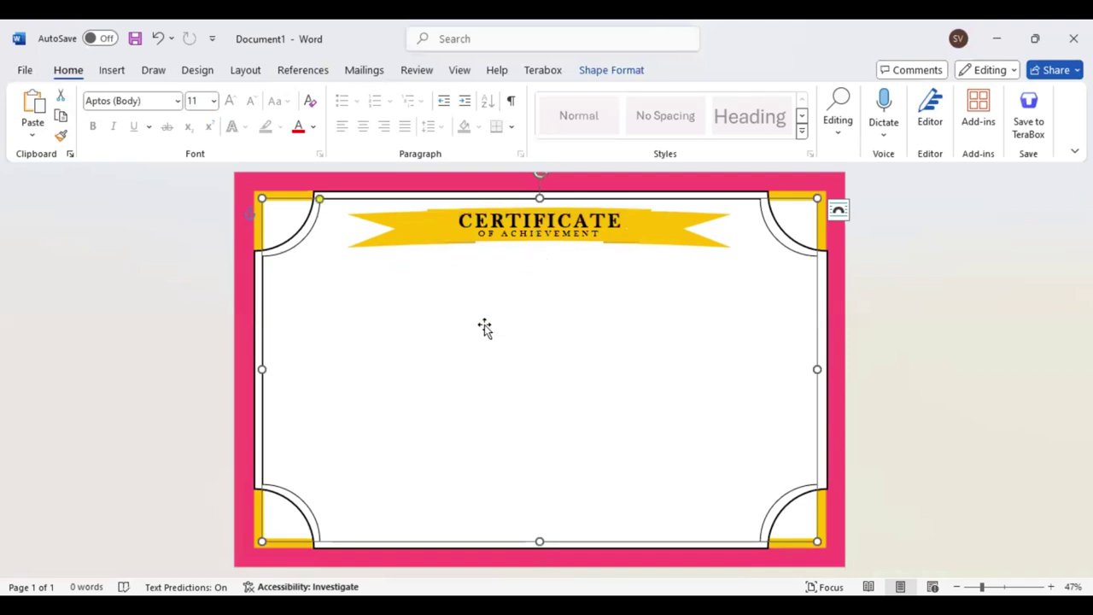
left_click(540, 243)
double_click(536, 242)
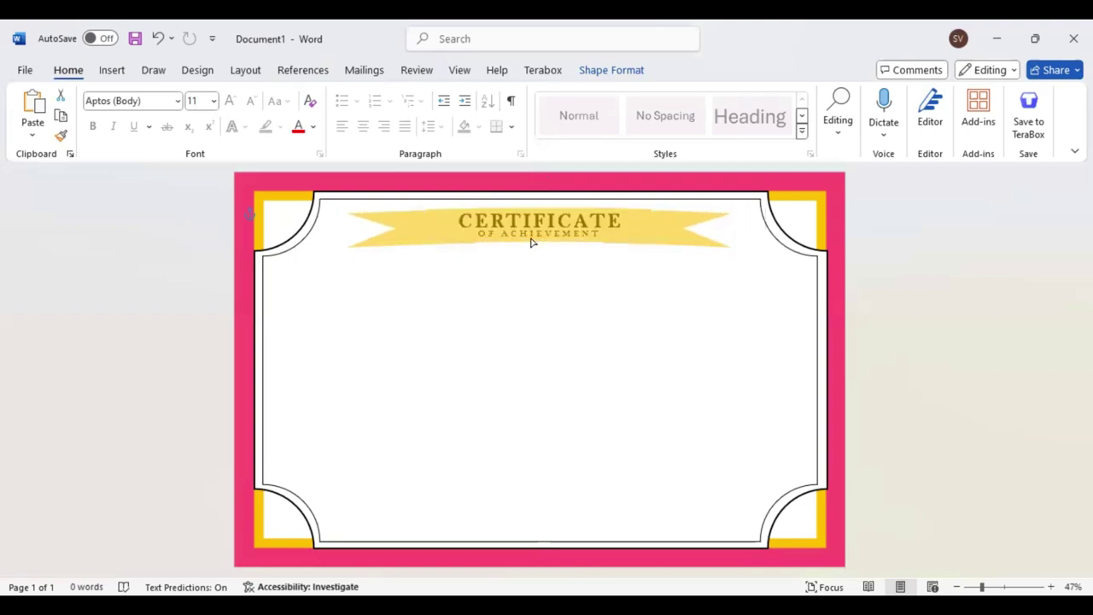
left_click(530, 243)
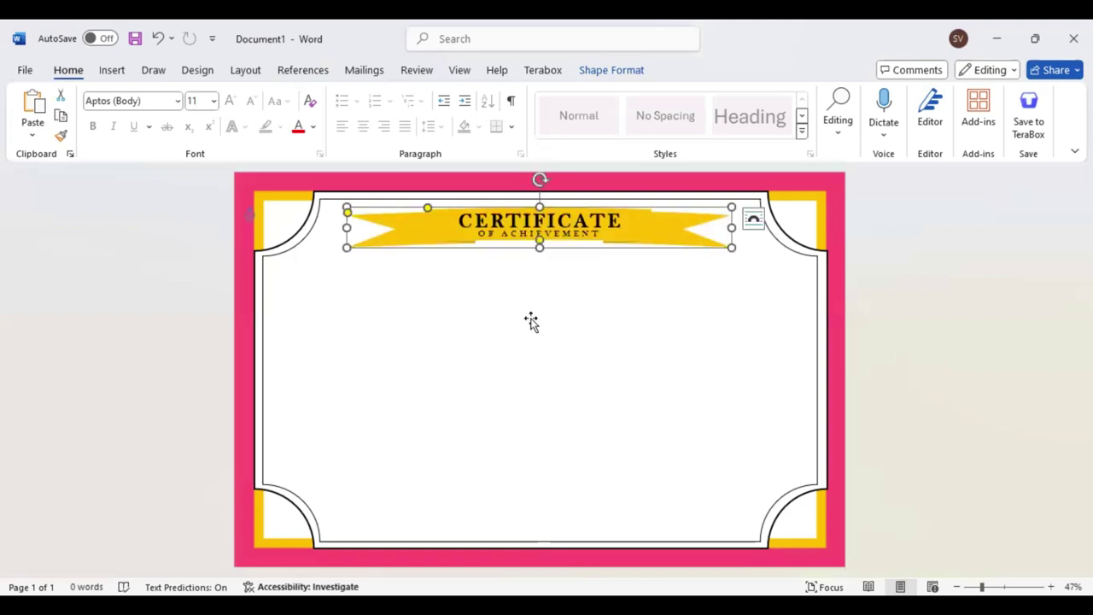
left_click(530, 321)
Duplicate the OF ACHIEVEMENT box below itself and type 'Greatly Presented To' in all capitals
left_click(525, 243)
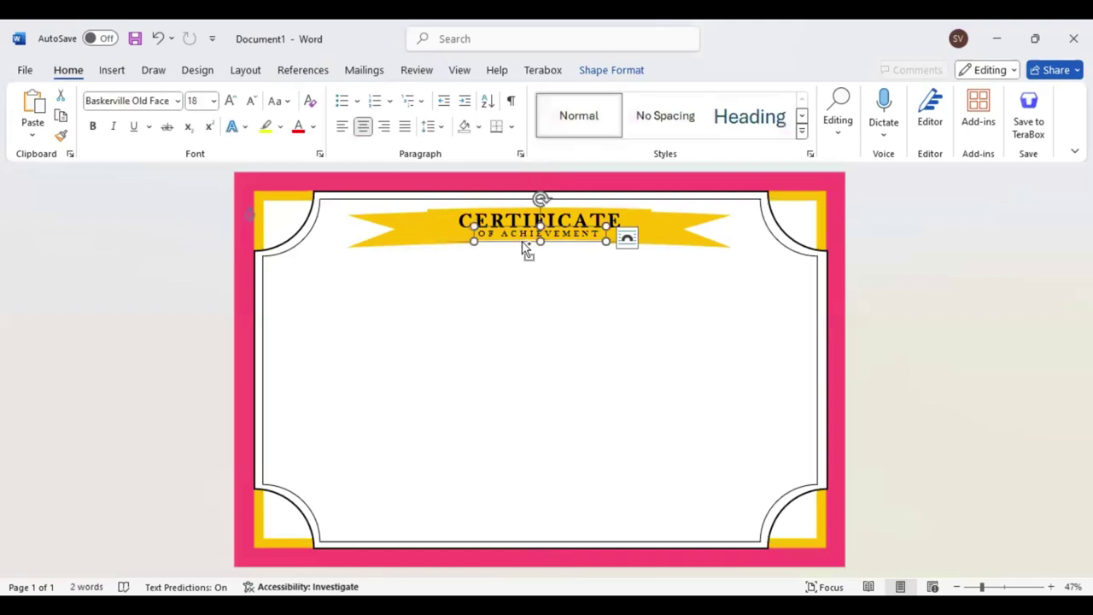
left_click_drag(523, 245, 520, 268)
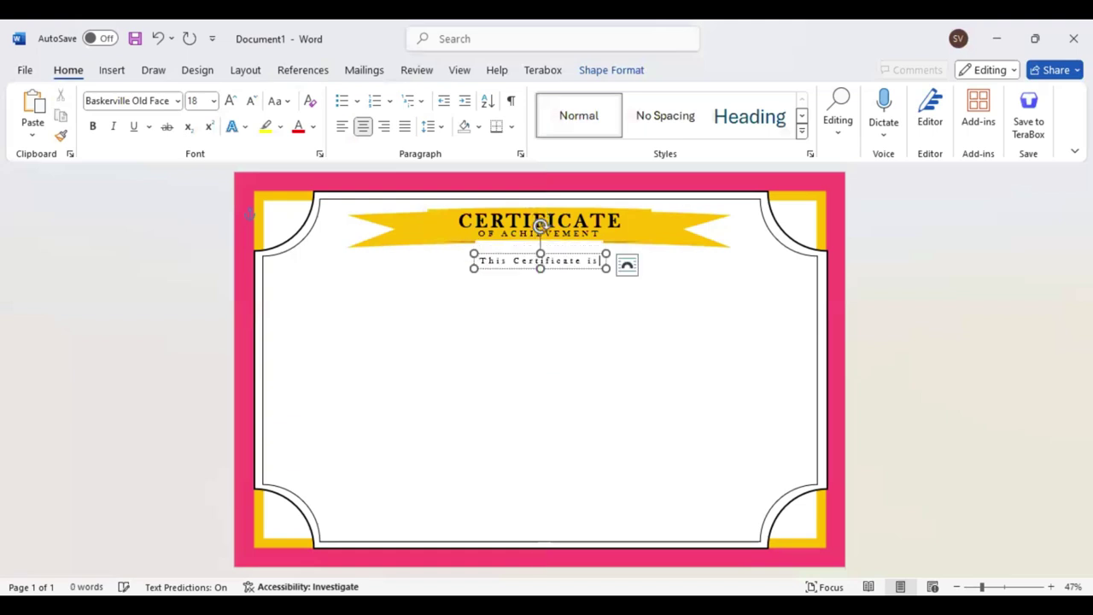
type(" Greatly")
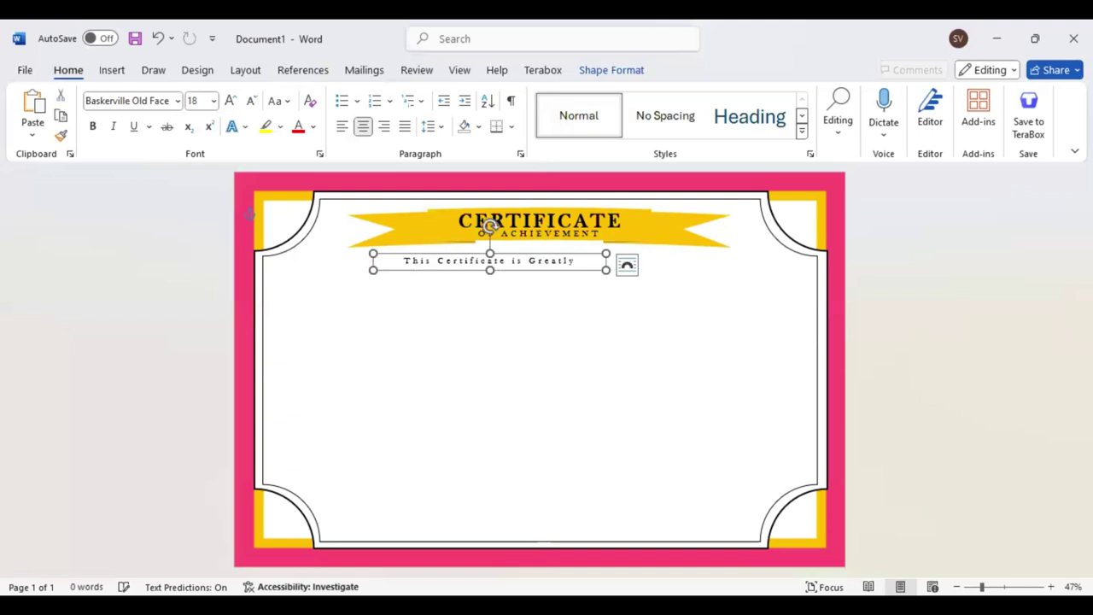
type(" Presented To")
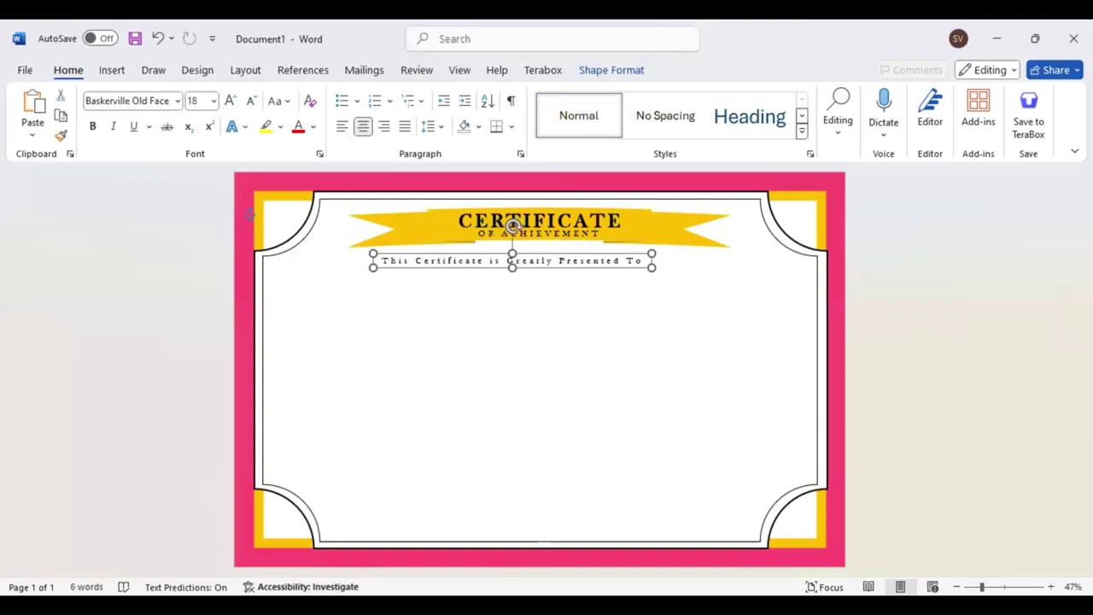
key("ctrl+a")
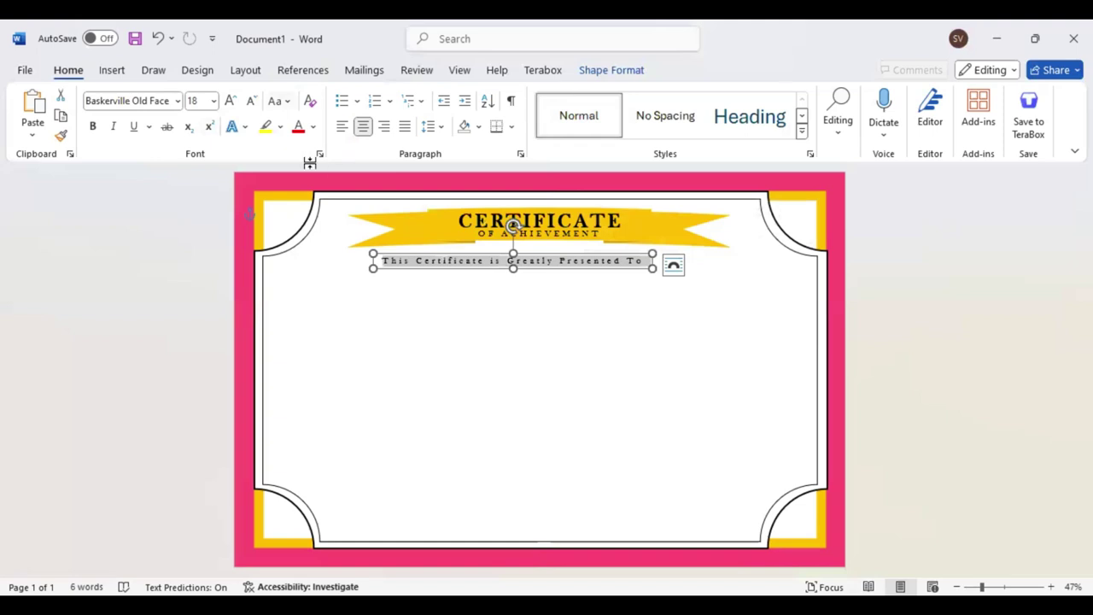
key("ctrl+shift+a")
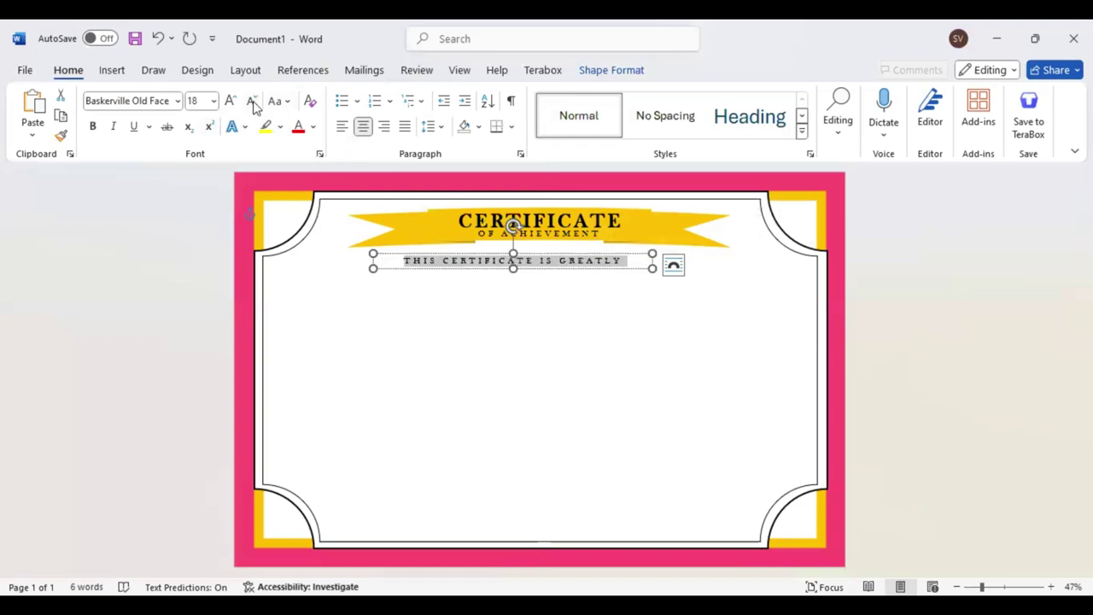
Resize the new line to 12 pt and nudge it to the page centre
left_click(253, 103)
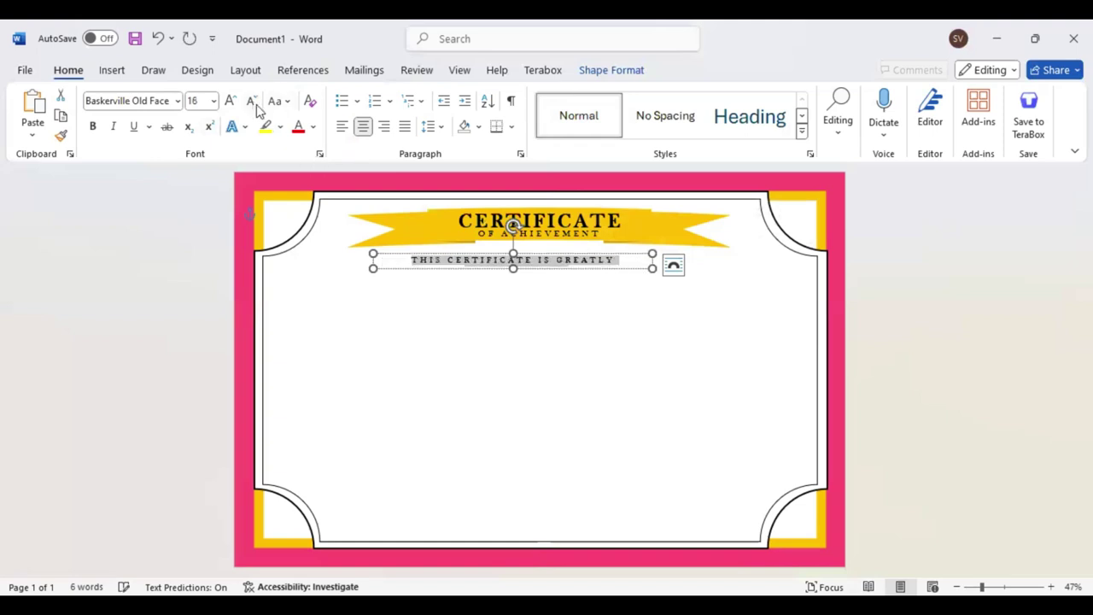
key("ctrl+shift+comma")
key("ctrl+shift+comma")
key("ctrl+shift+comma")
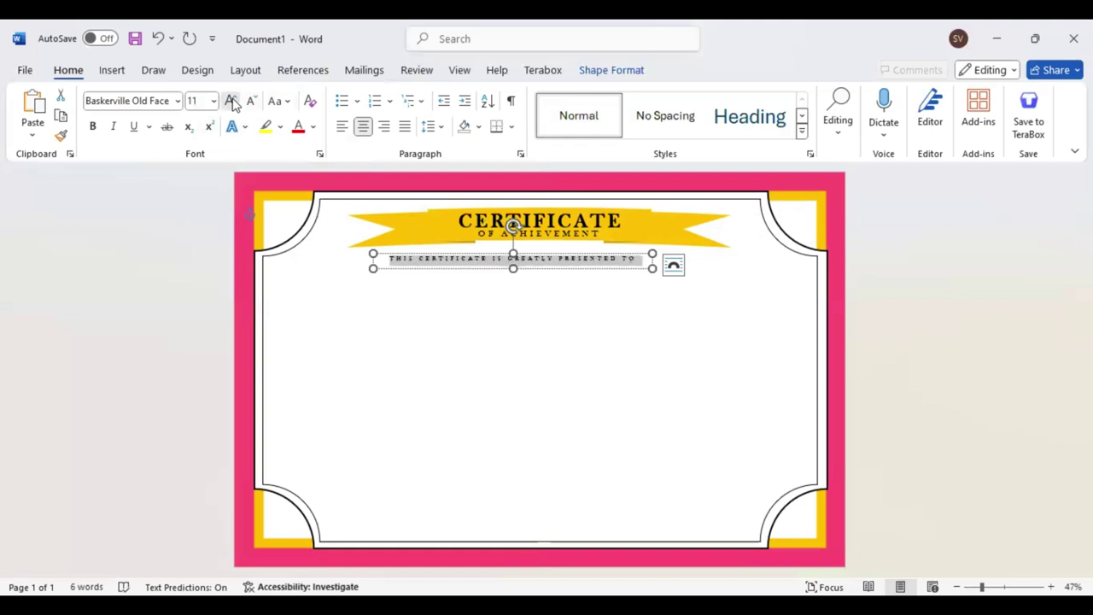
left_click(233, 101)
key("Escape")
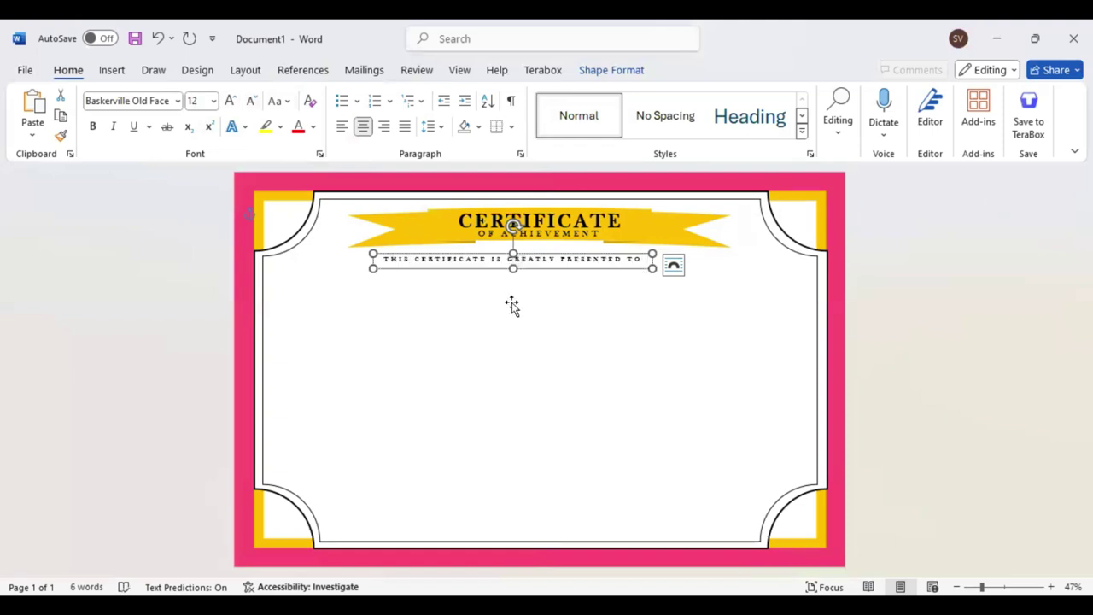
key("Right")
key("Right")
key("Right")
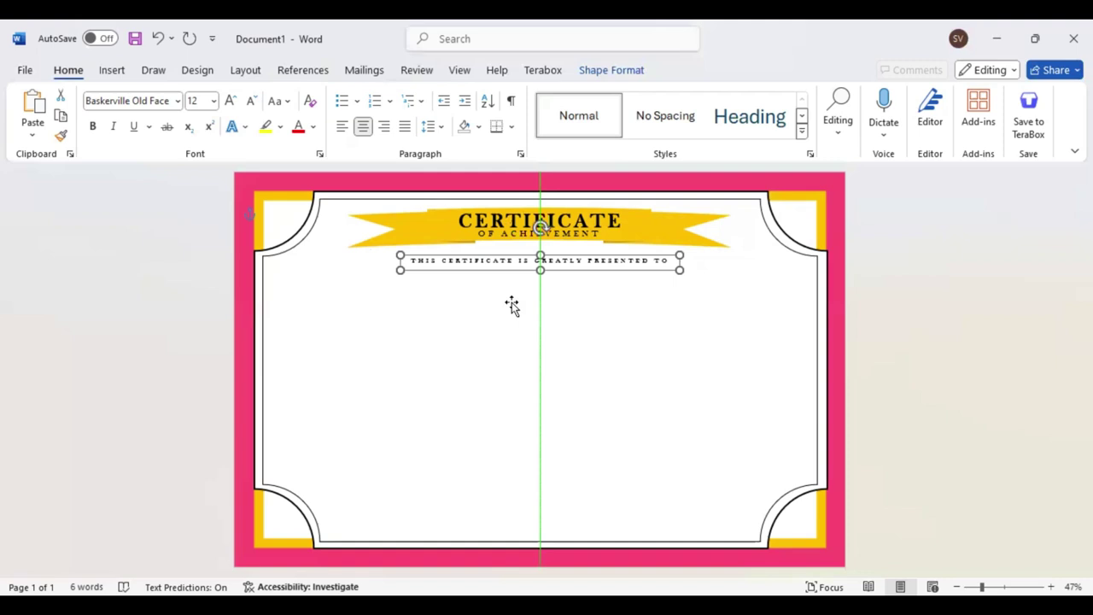
key("Up")
key("Up")
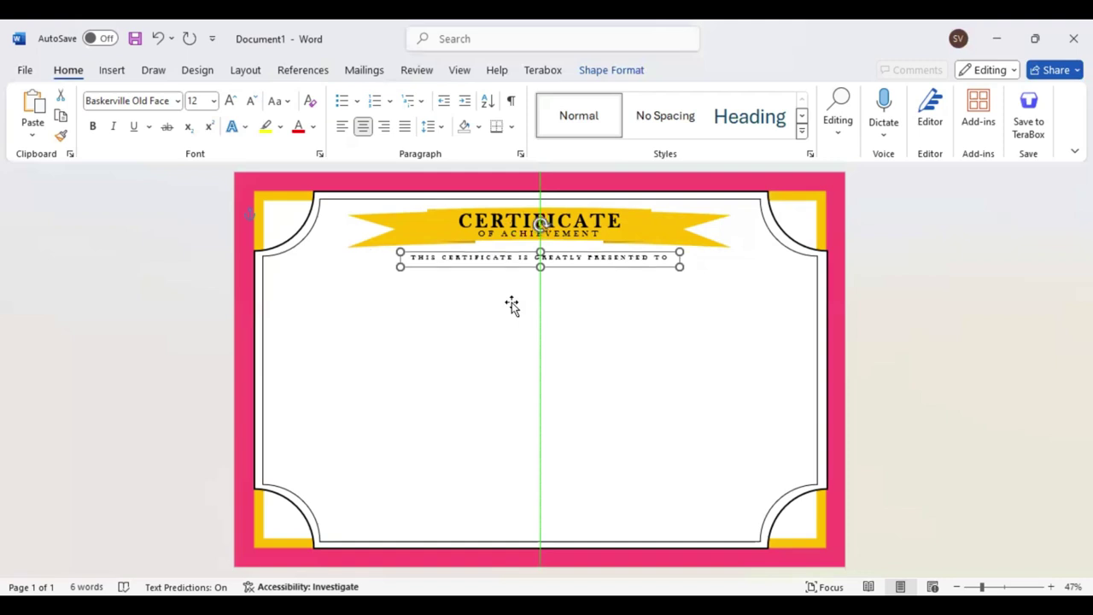
left_click(112, 70)
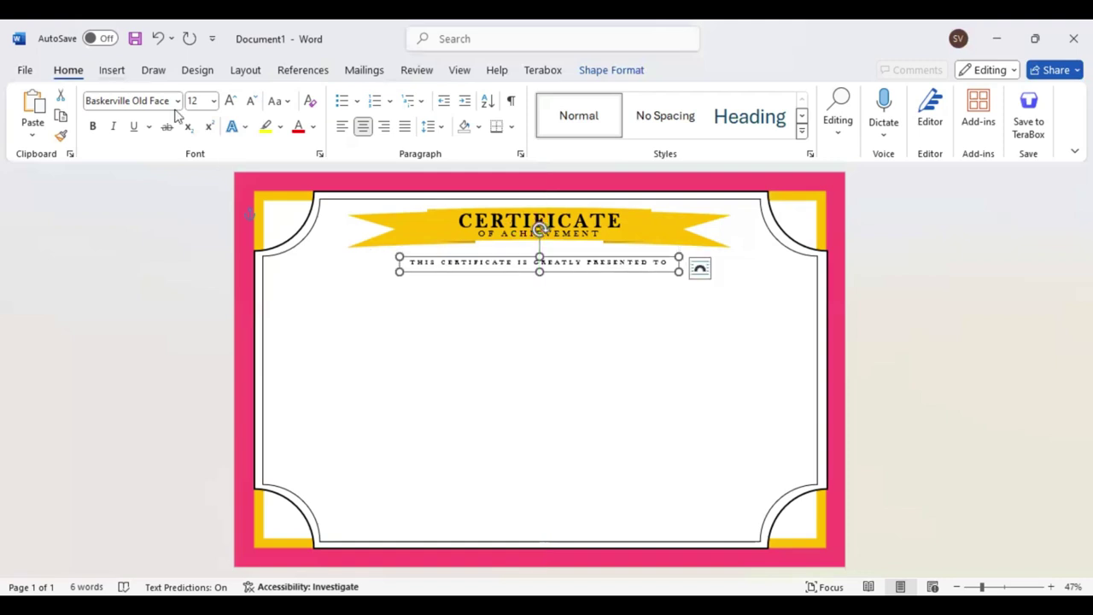
left_click(231, 95)
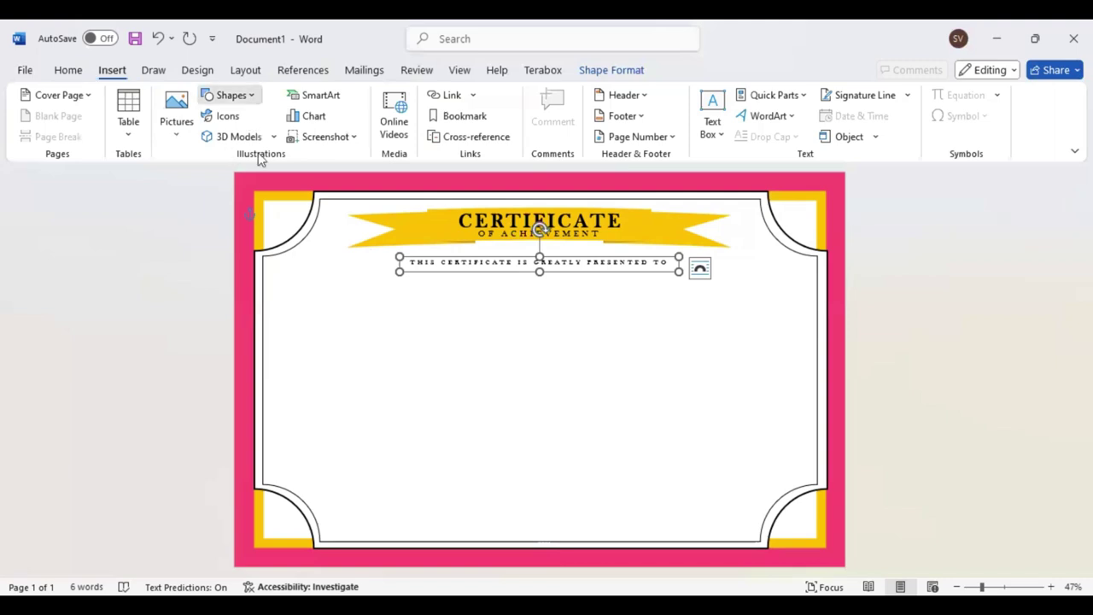
Draw a rectangle box mid-certificate and type the recipient's name in it
left_click(293, 159)
left_click_drag(707, 419, 421, 306)
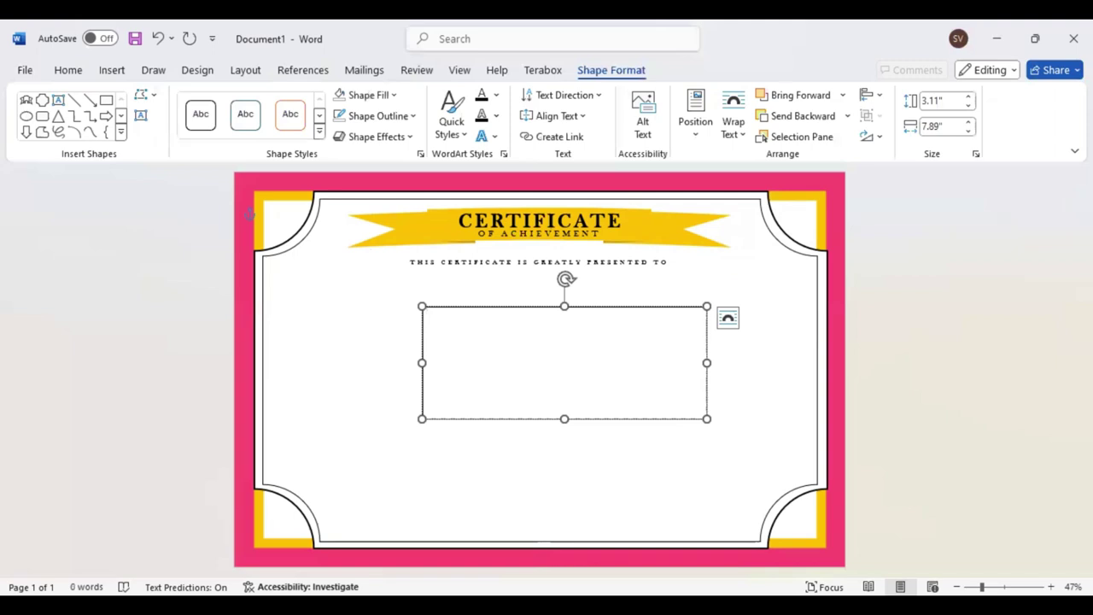
type("Name co")
key("BackSpace")
key("BackSpace")
type("Gustavo")
triple_click(420, 318)
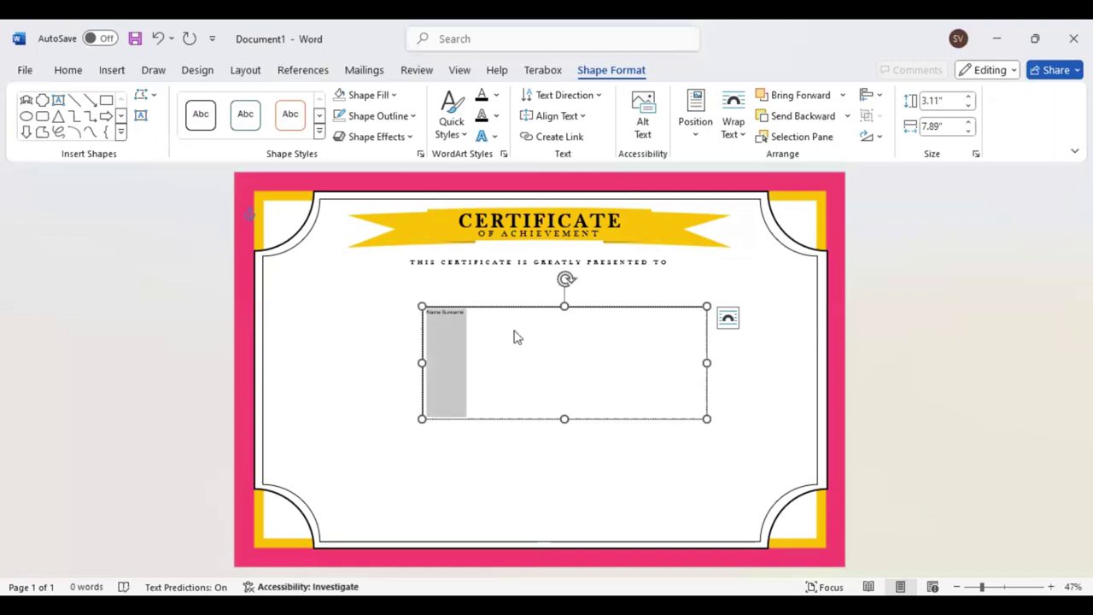
Centre the name text, enlarge it, and apply the Brush Script MT font
left_click(112, 72)
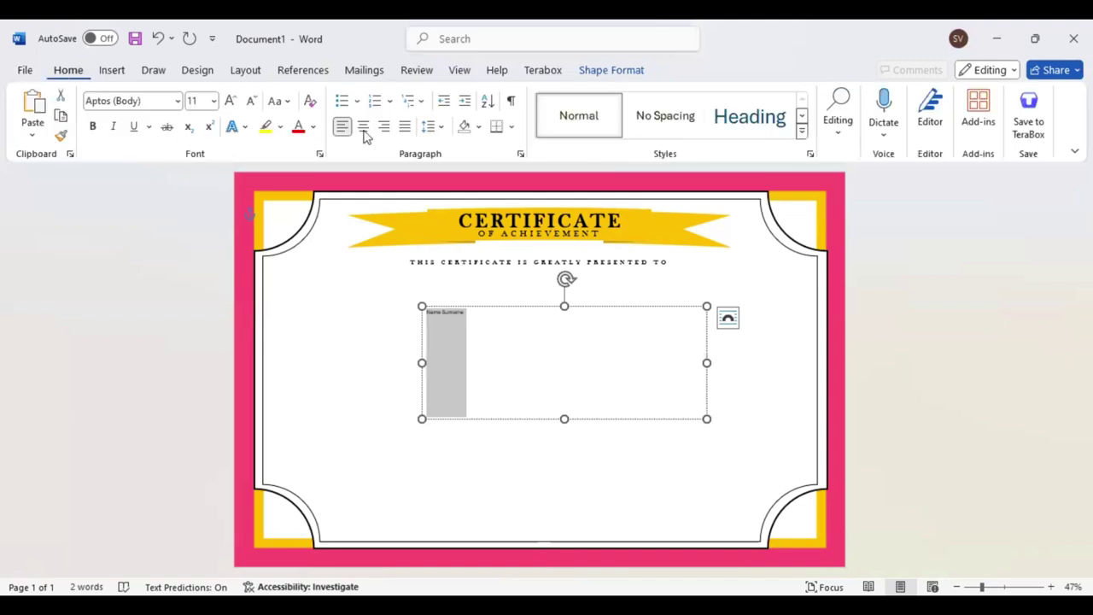
left_click(363, 125)
left_click(230, 100)
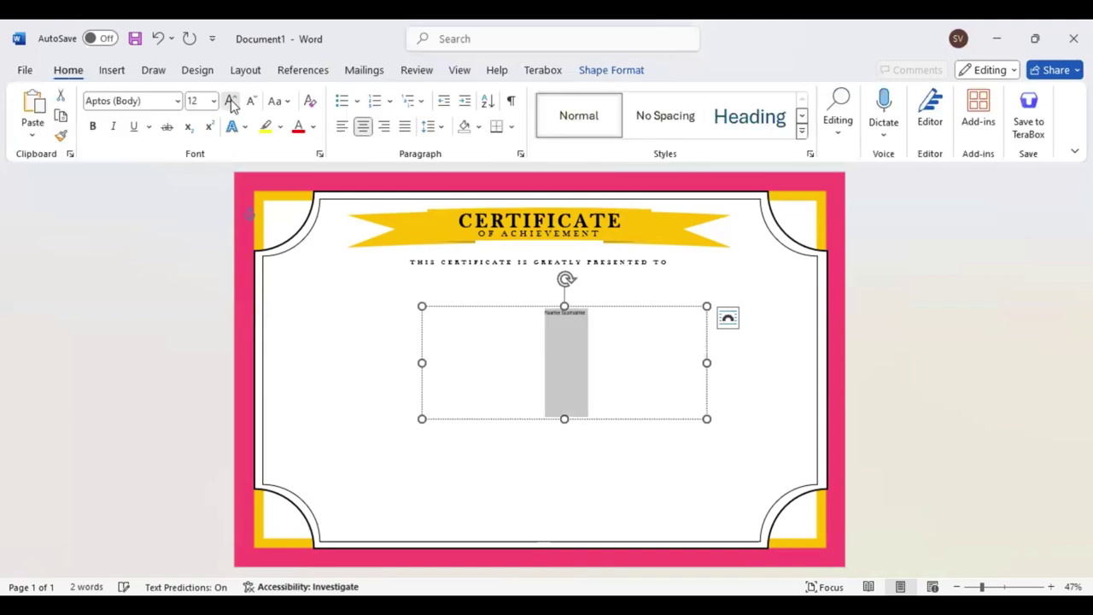
left_click(231, 101)
left_click(231, 101)
left_click(231, 100)
left_click(231, 101)
left_click(231, 101)
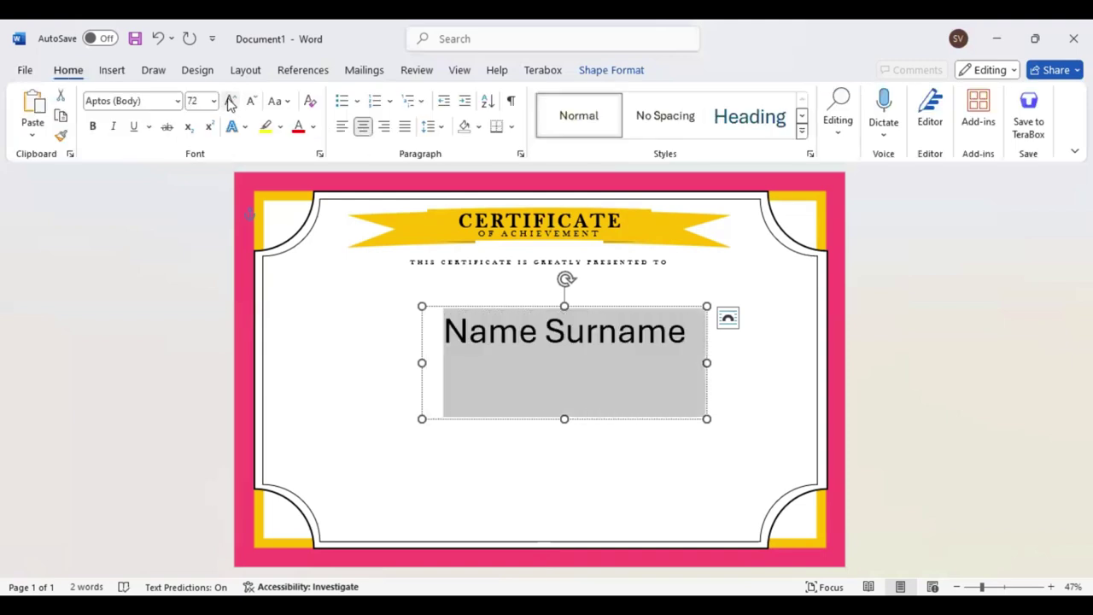
left_click(231, 101)
left_click(150, 101)
type("Bas")
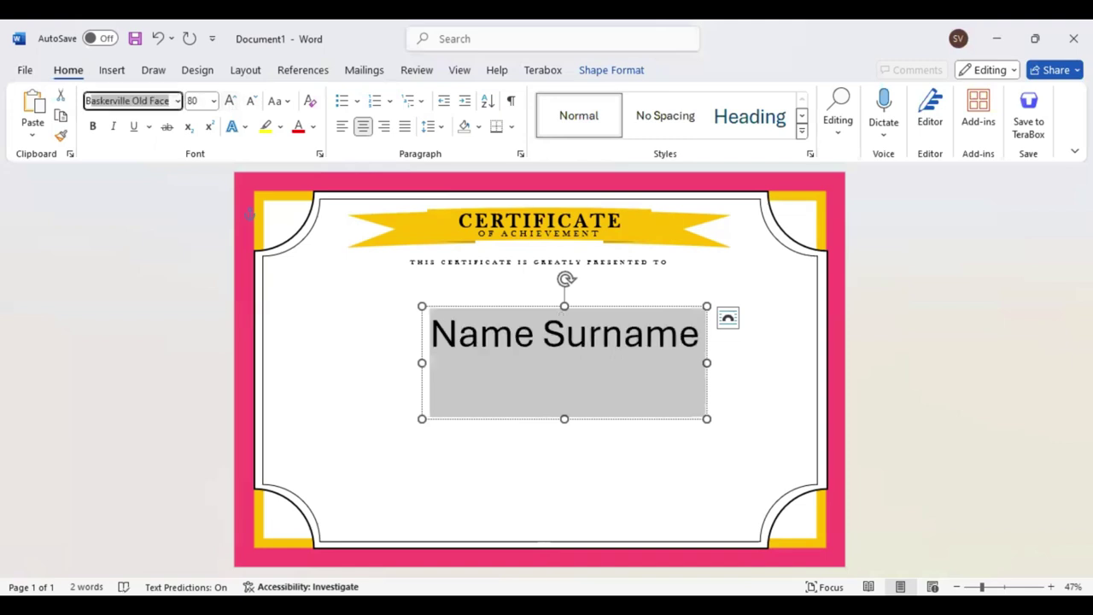
type("Brush Script MT")
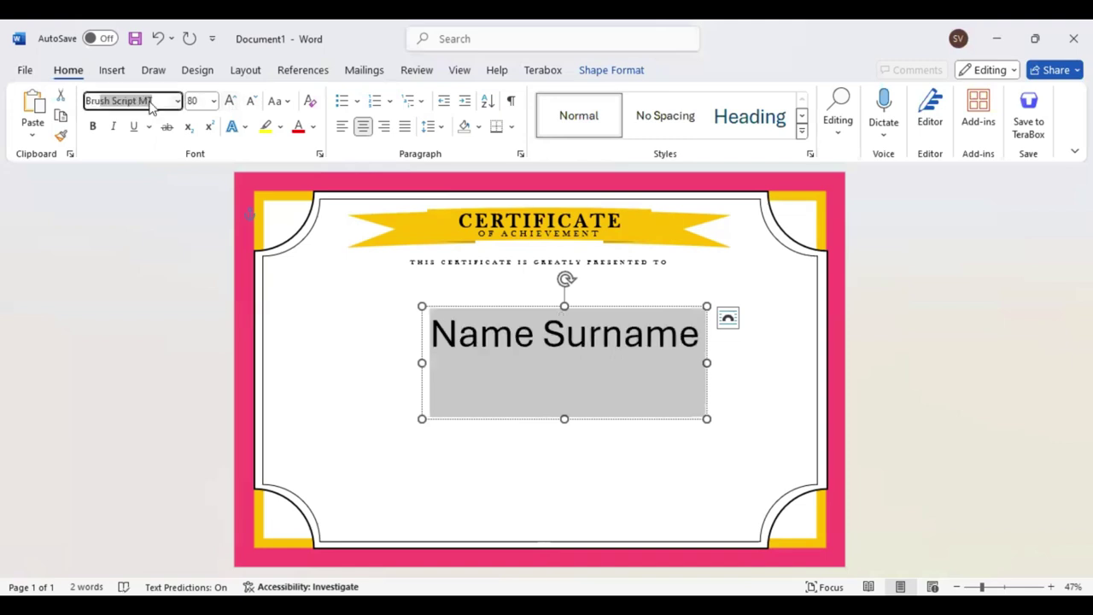
key("Return")
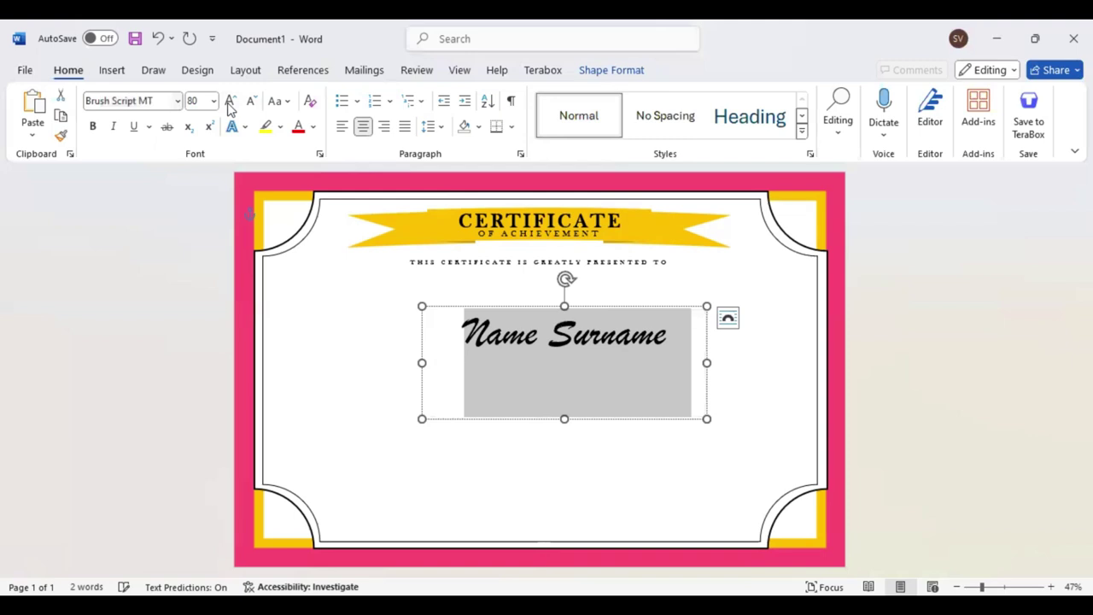
Enlarge the name further, move its box to the page centre, and colour it pink
left_click(229, 103)
left_click(228, 103)
left_click(229, 103)
left_click(229, 103)
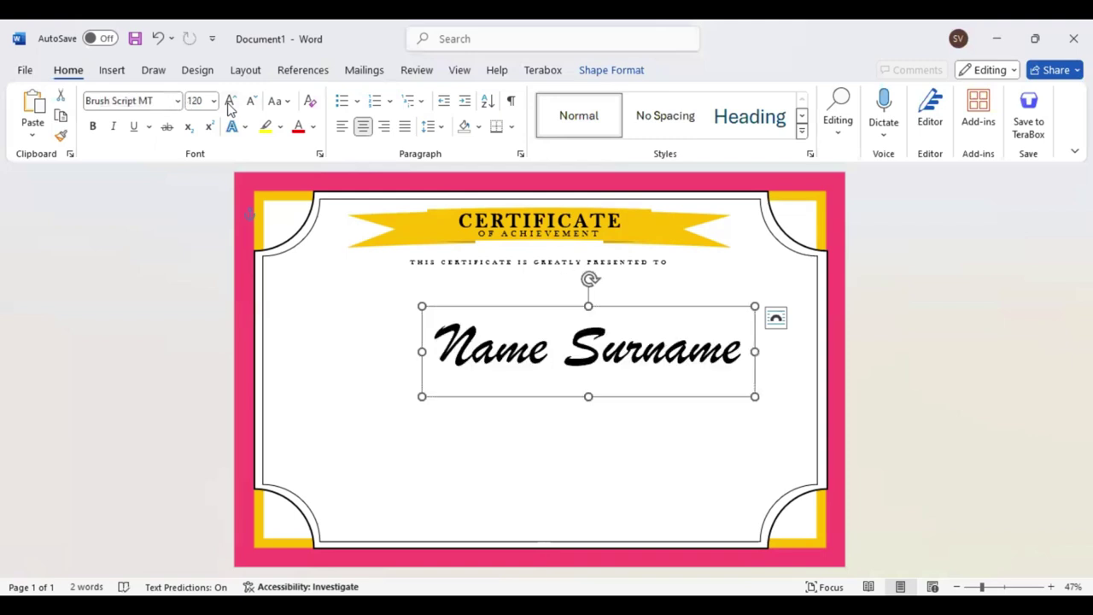
left_click_drag(589, 351, 539, 343)
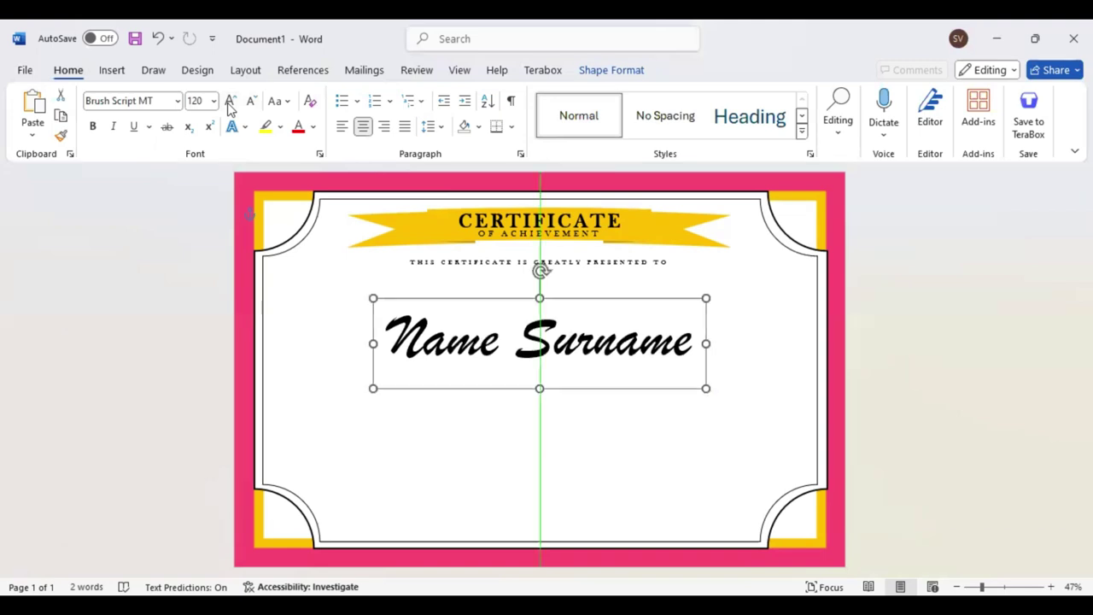
triple_click(677, 330)
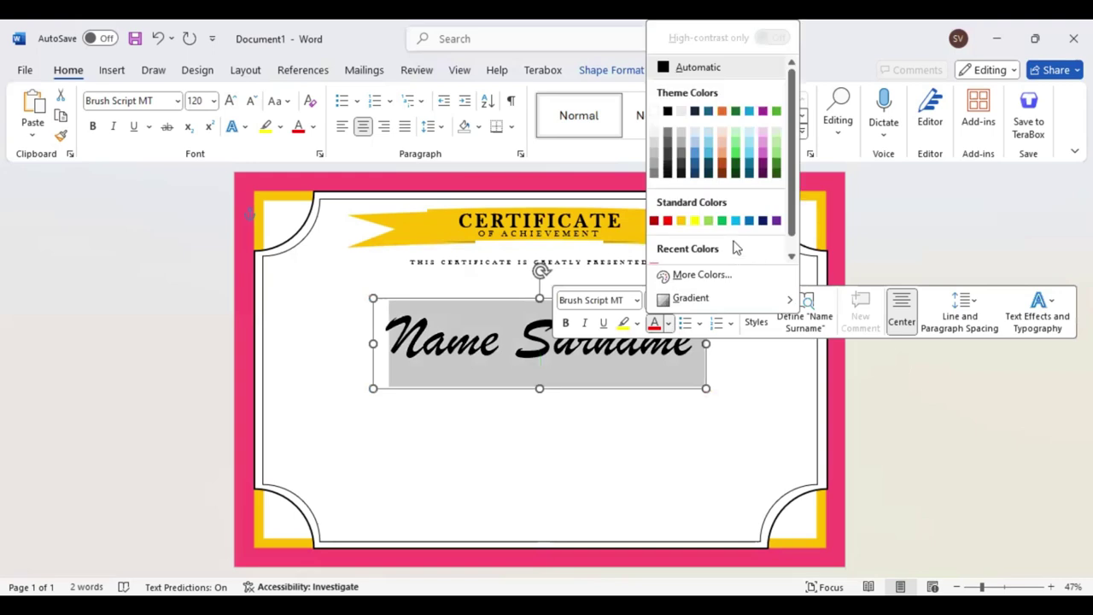
scroll(654, 254, "down", 1)
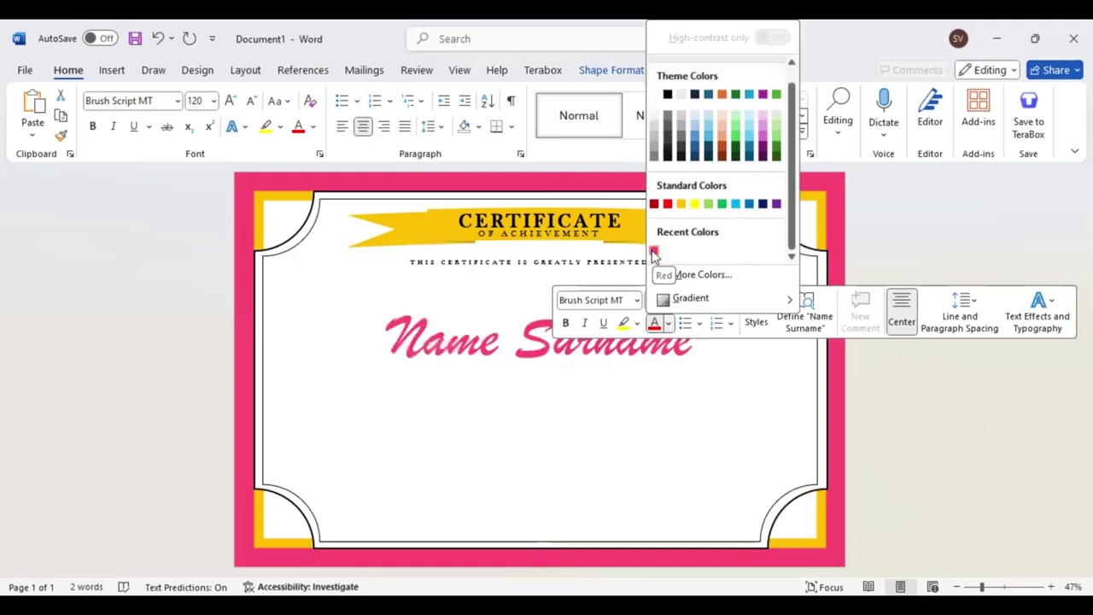
left_click(654, 253)
key("ctrl+shift+period")
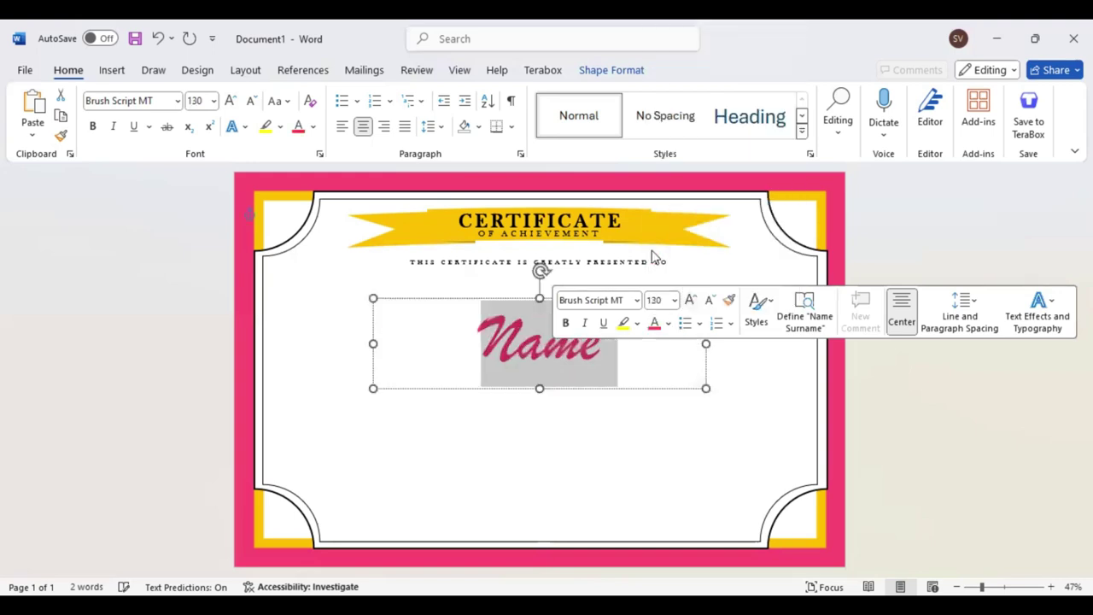
key("Escape")
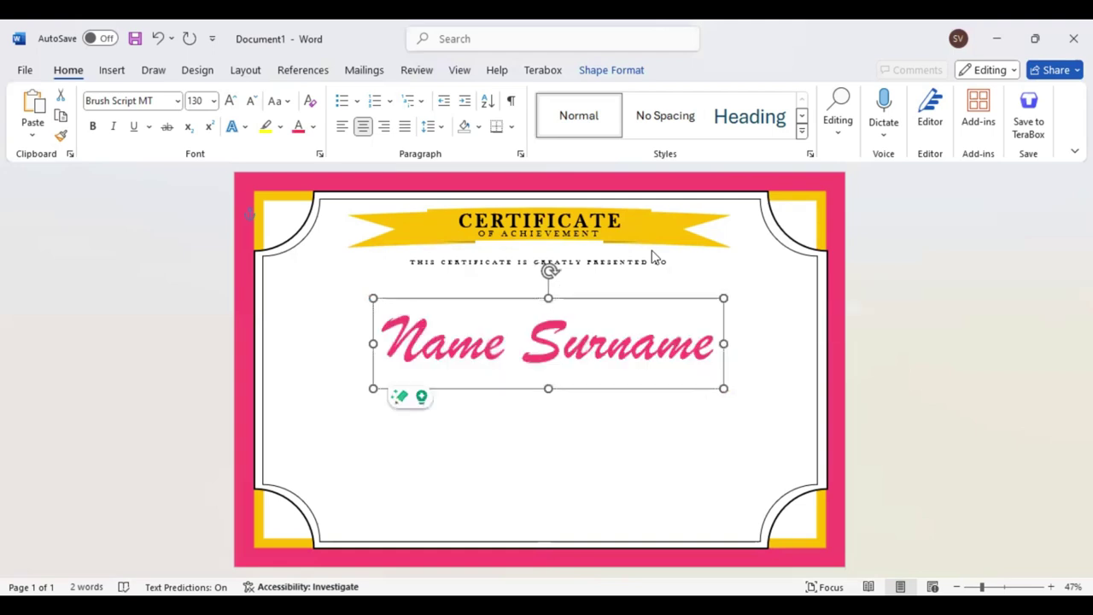
Nudge the name box up and left, and the presented-to subtitle box down
key("Up")
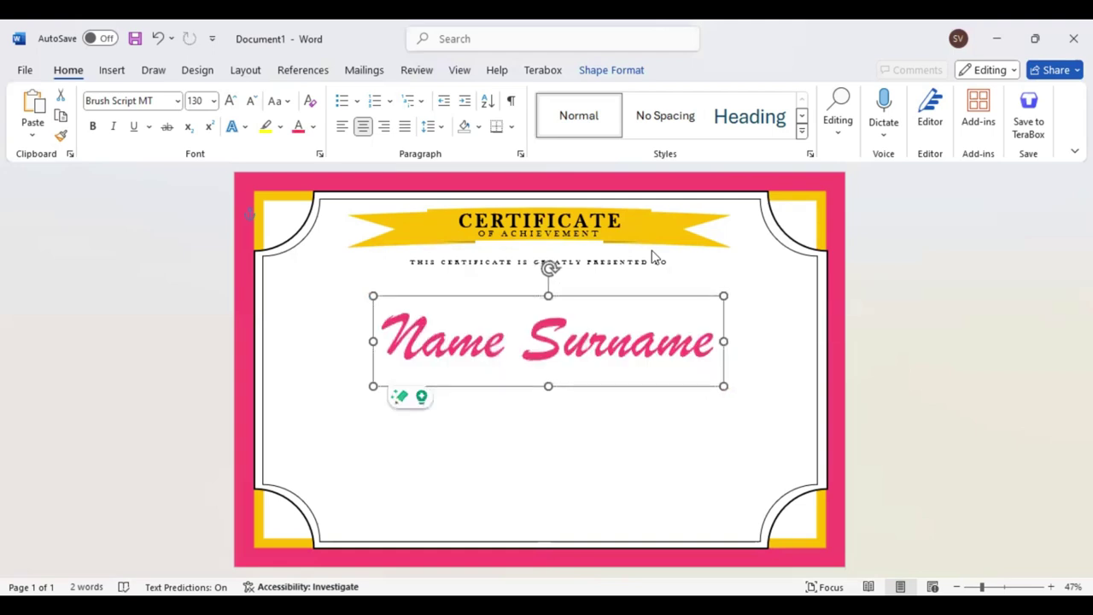
key("Left")
key("Left")
key("Left")
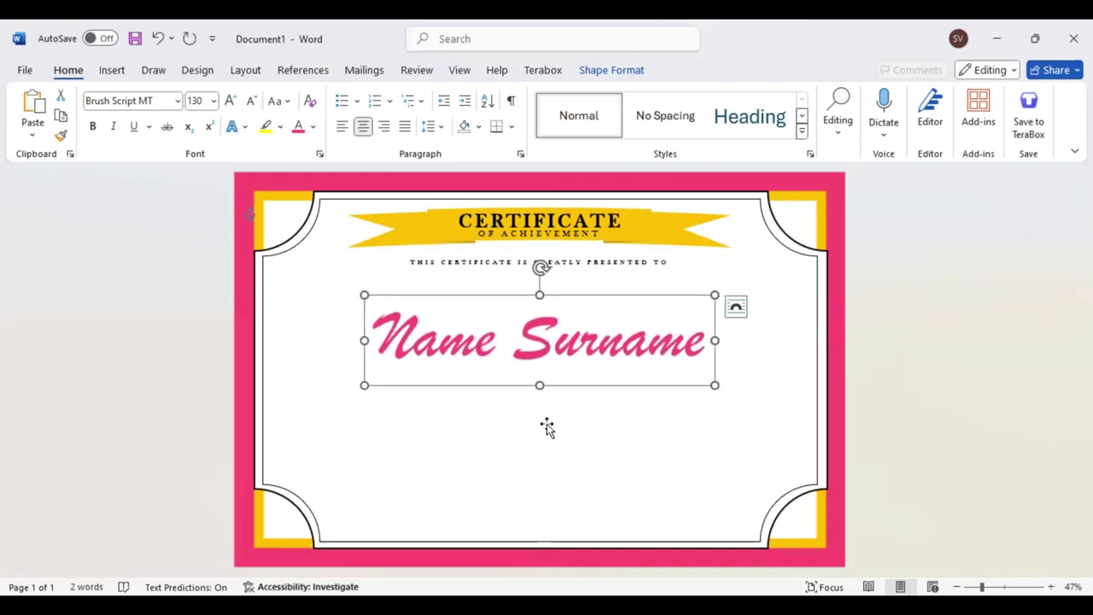
key("Tab")
key("Down")
key("Down")
key("Down")
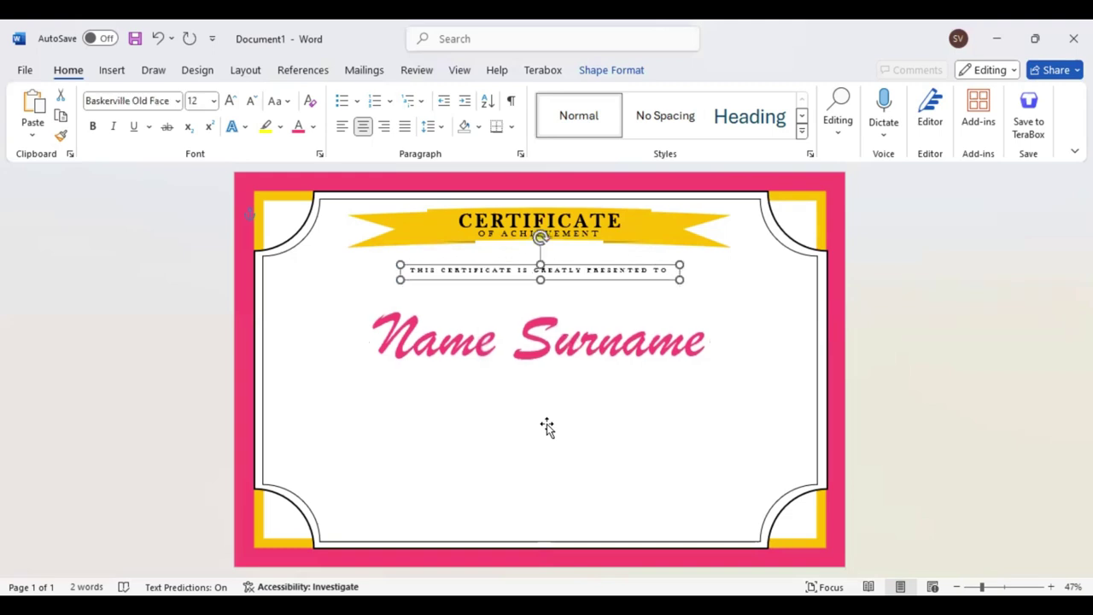
Draw a text box below the name and fill it with Lorem ipsum text
key("Down")
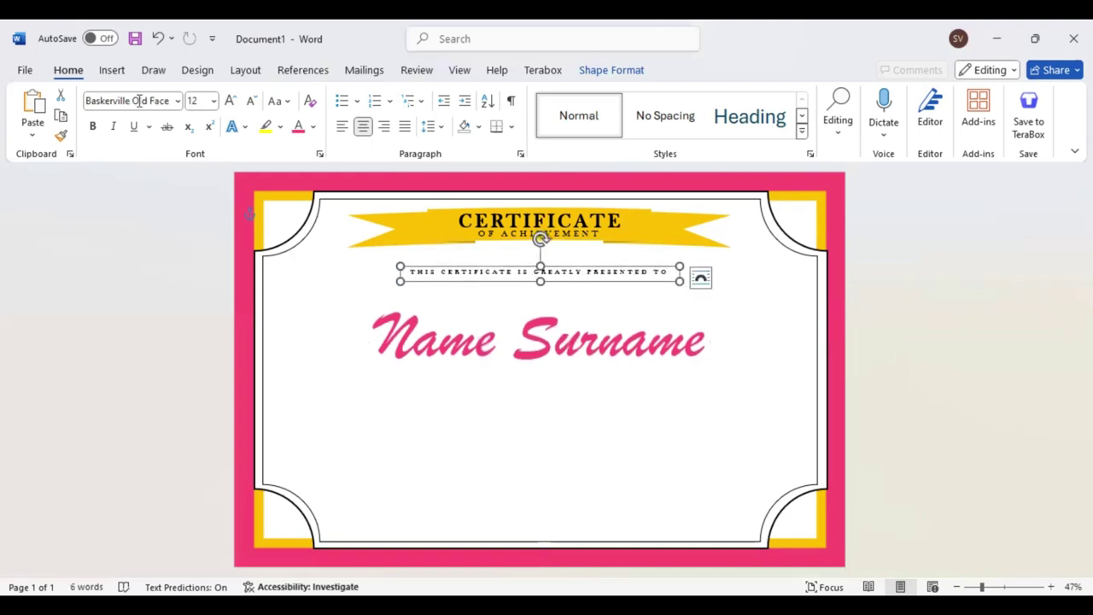
left_click(112, 72)
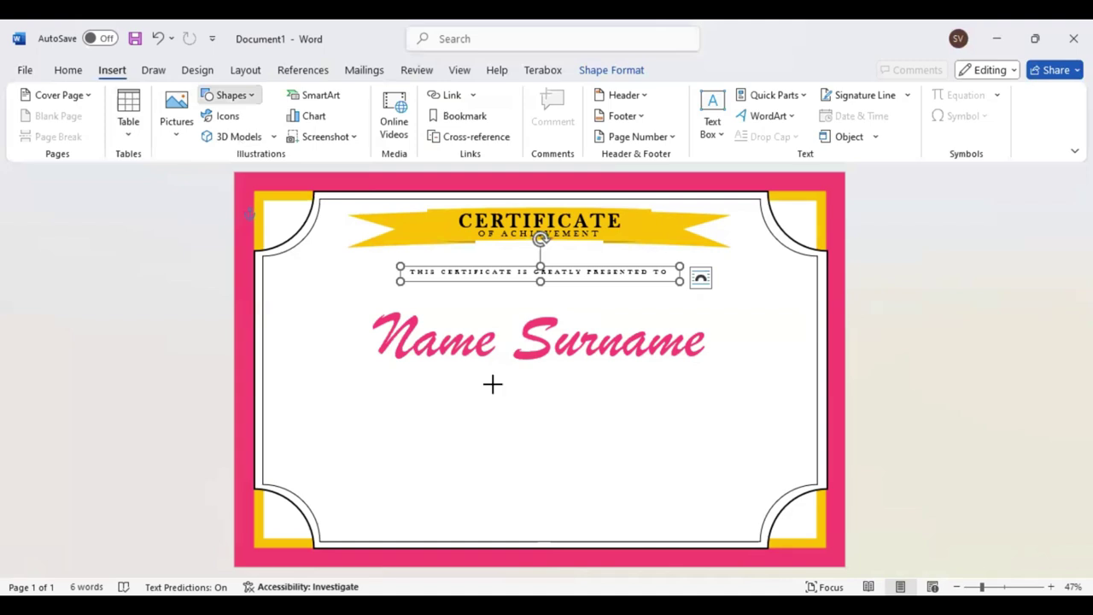
left_click_drag(408, 396, 683, 484)
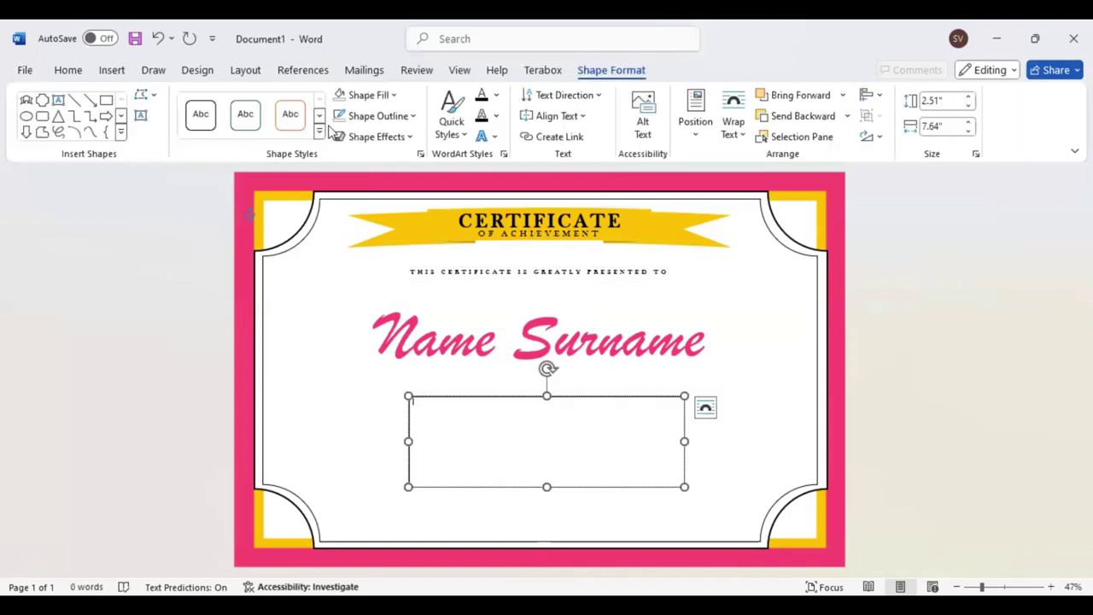
left_click(67, 71)
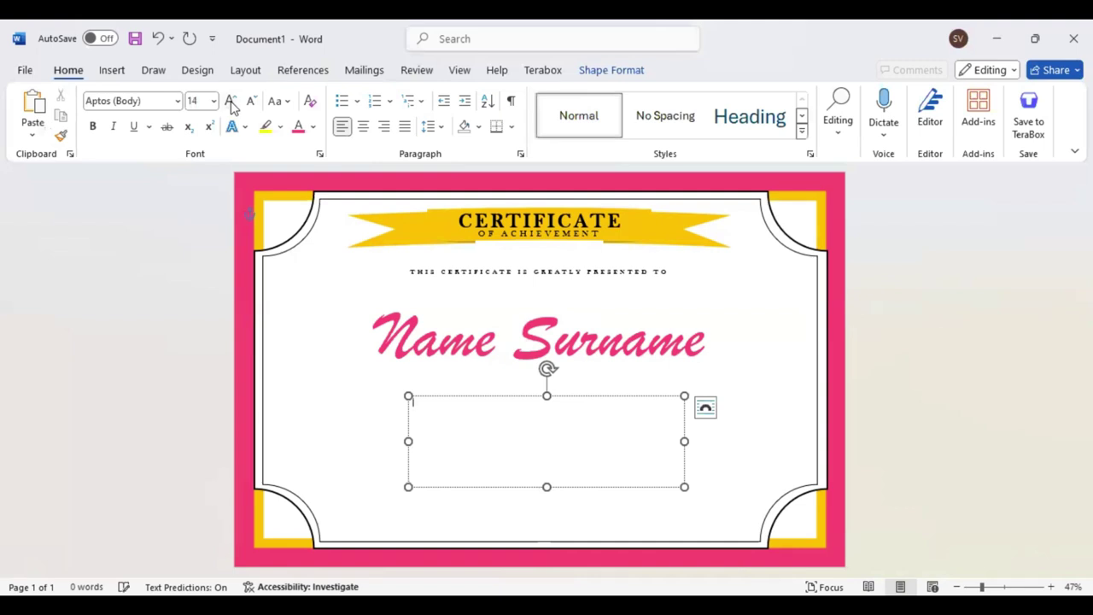
left_click(230, 101)
left_click(231, 101)
type("-")
type("rem")
type("()")
key("Return")
Trim the box to one paragraph, centre-align it, enlarge it, and apply Baskerville Old Face
left_click_drag(546, 487, 539, 450)
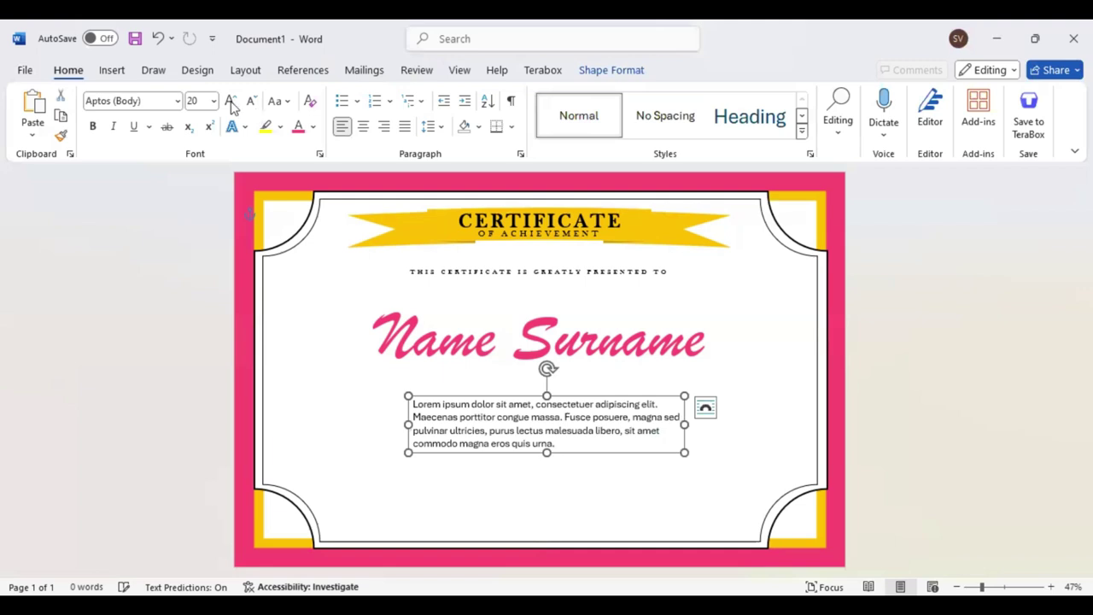
key("ctrl+a")
key("ctrl+e")
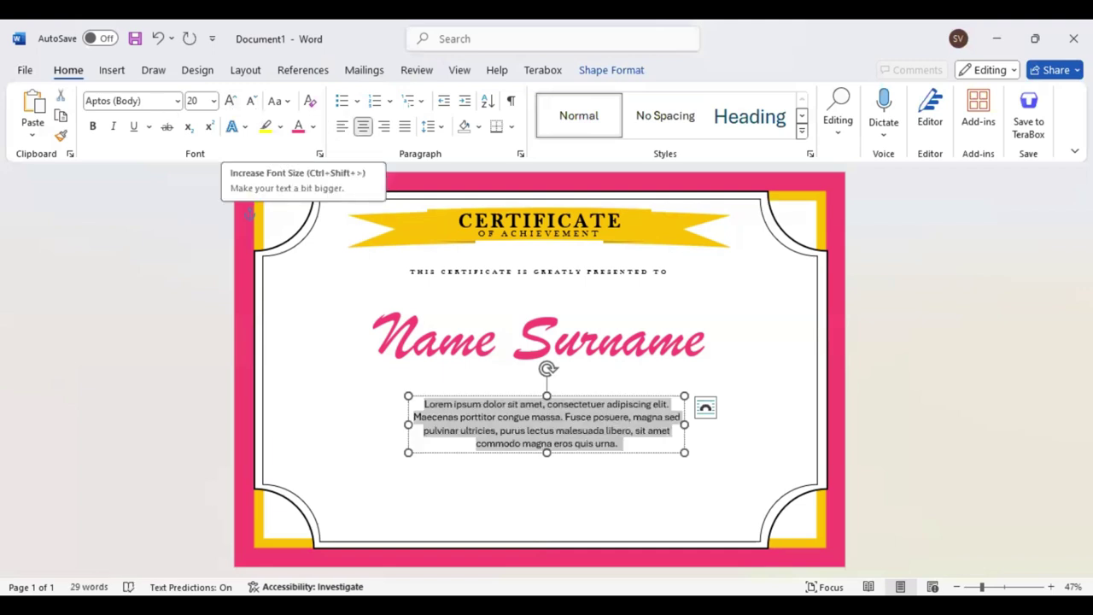
left_click(231, 100)
left_click(128, 101)
type("Baskerville Old Face")
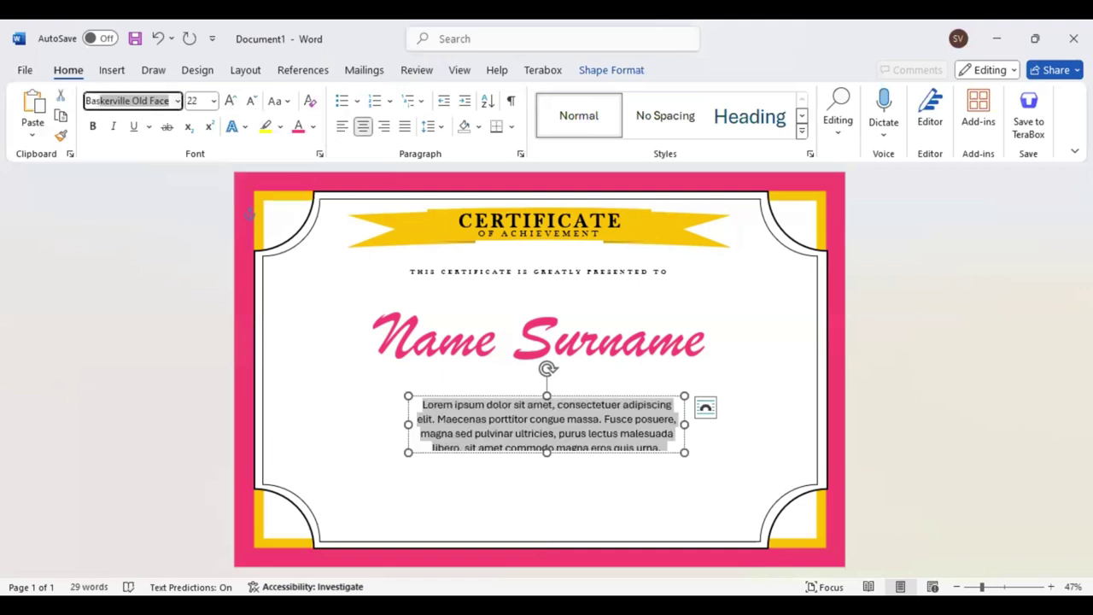
key("Return")
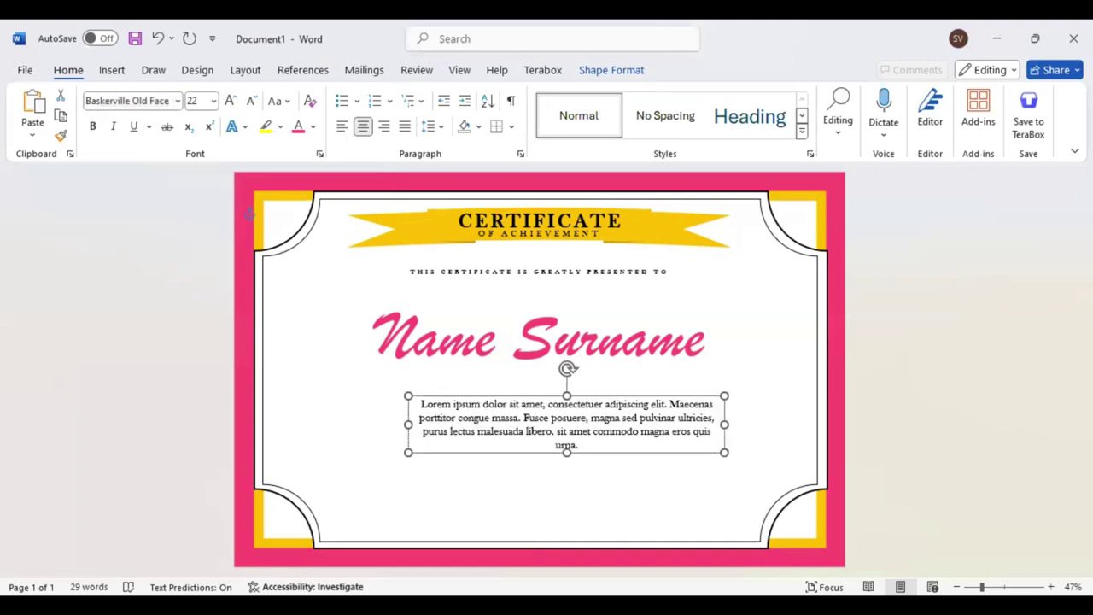
Move the paragraph box up under the name and centre it on the page
left_click_drag(487, 395, 430, 374)
left_click_drag(509, 347, 539, 349)
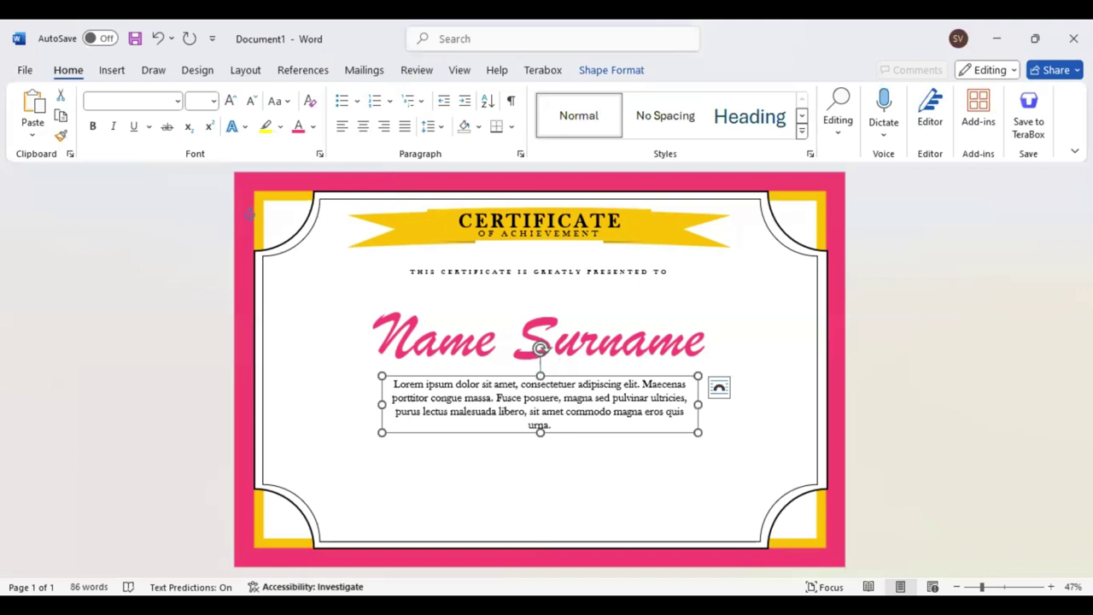
key("ctrl+a")
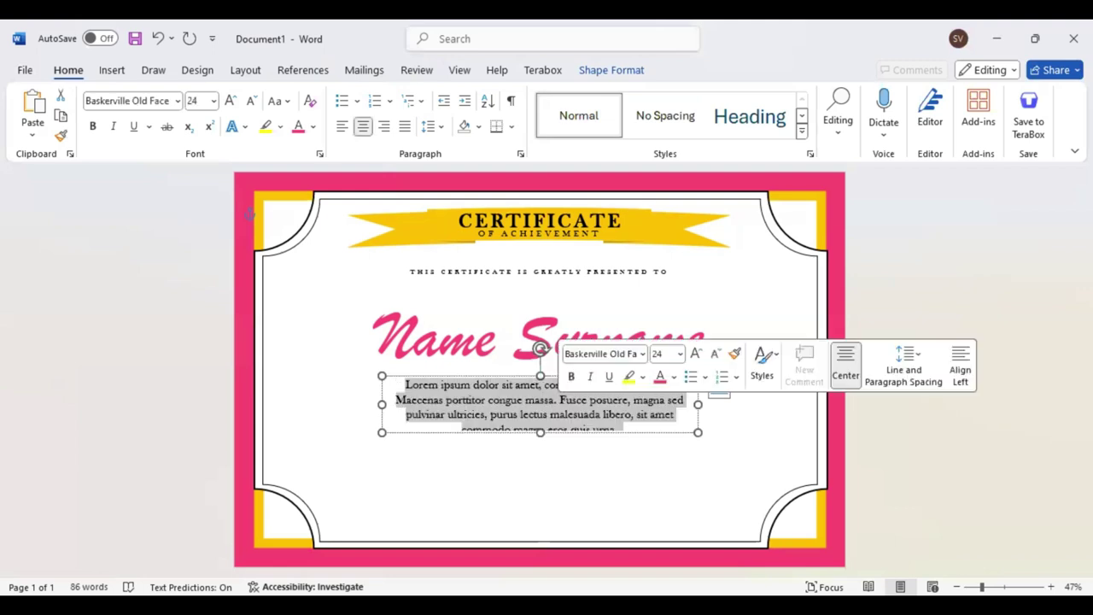
key("ctrl+z")
left_click_drag(540, 347, 539, 347)
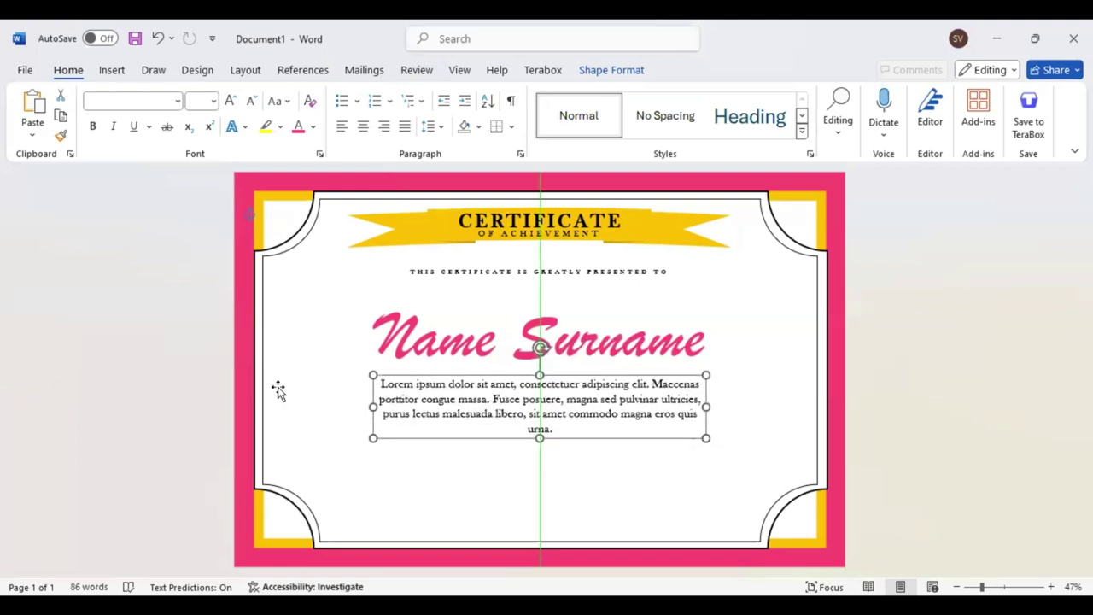
left_click(111, 70)
left_click(230, 95)
Draw a short signature line at lower left and give its pink outline a 2¼ pt weight
left_click(209, 199)
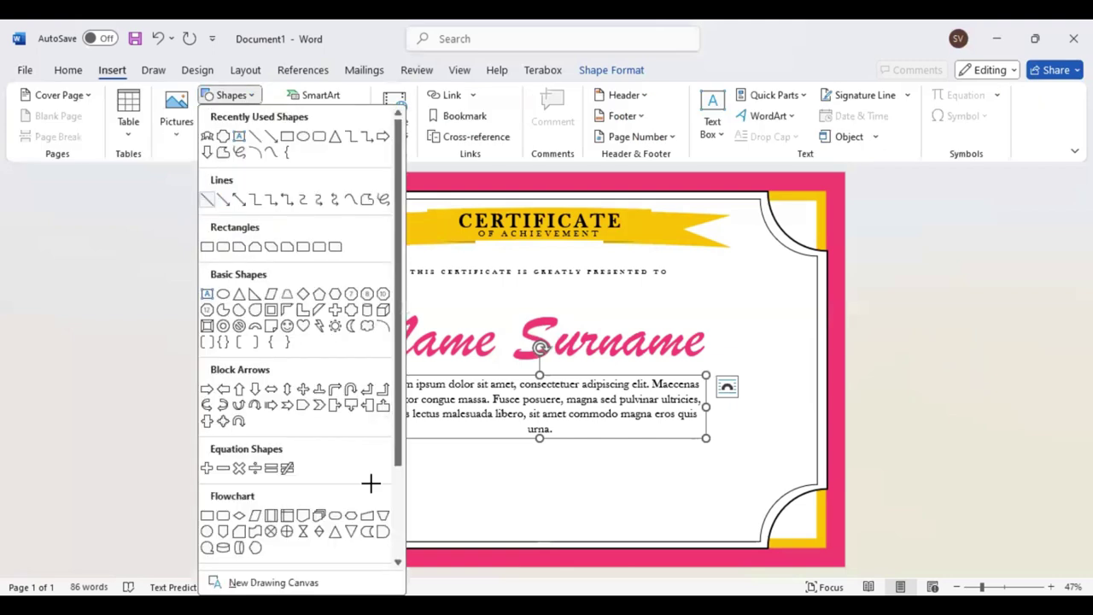
left_click_drag(365, 506, 417, 509)
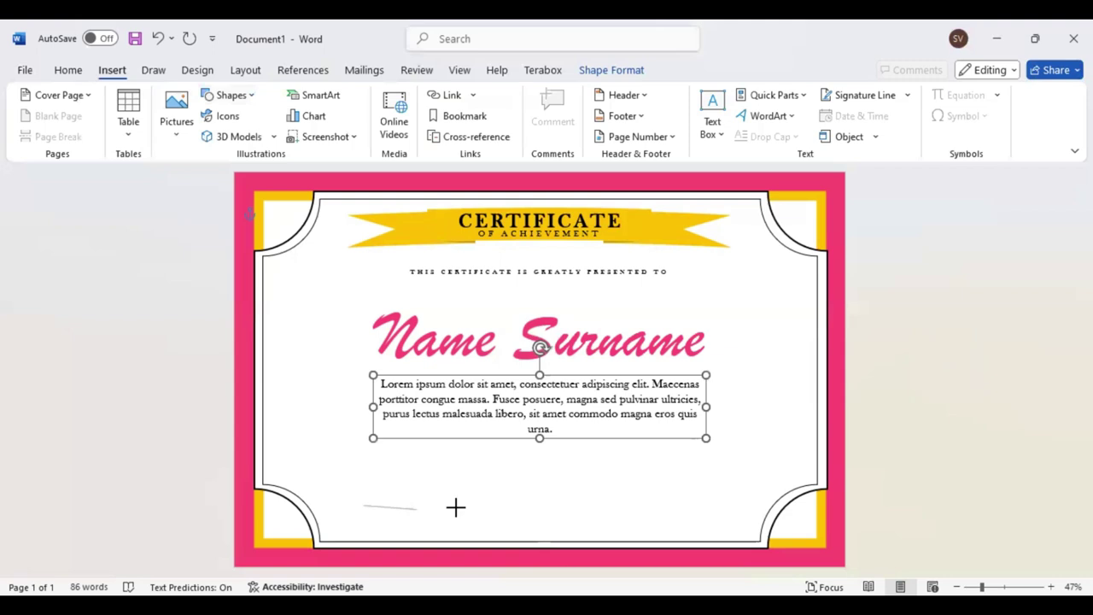
left_click_drag(442, 514, 472, 506)
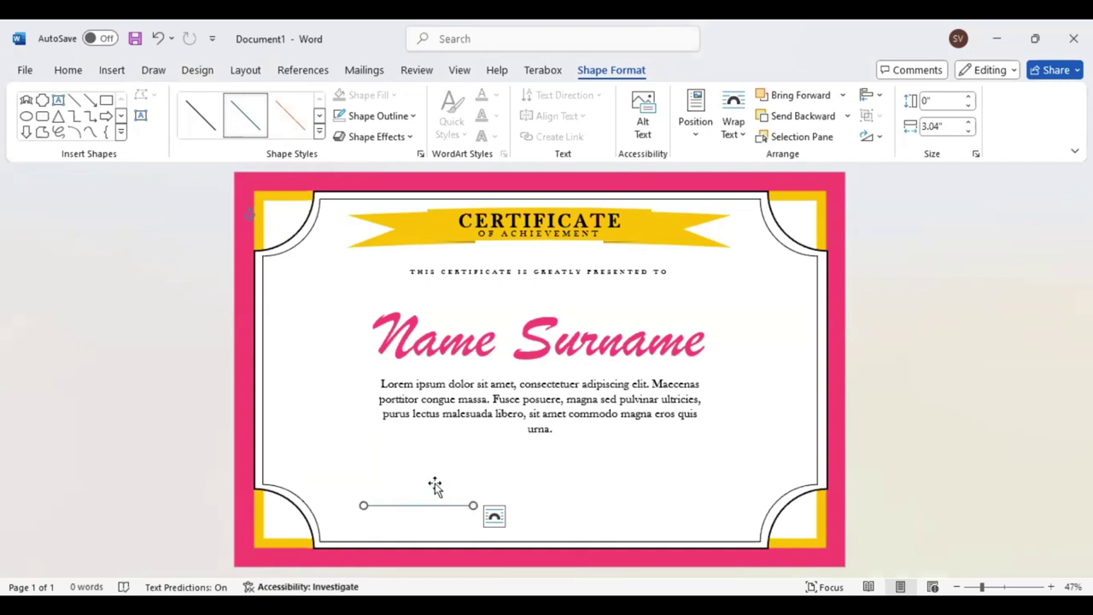
left_click(411, 119)
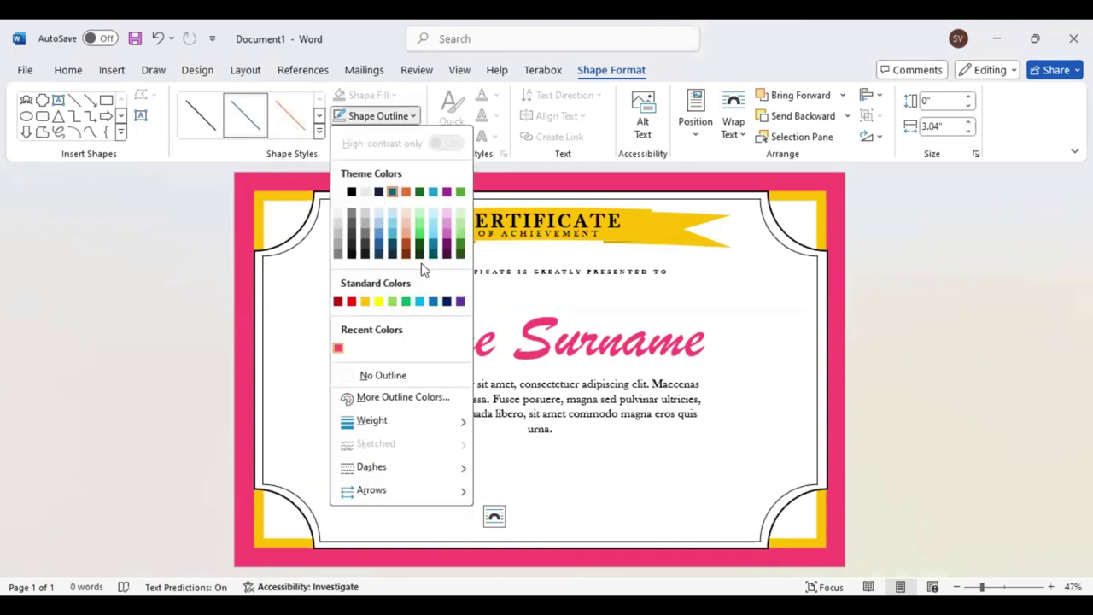
mouse_move(457, 421)
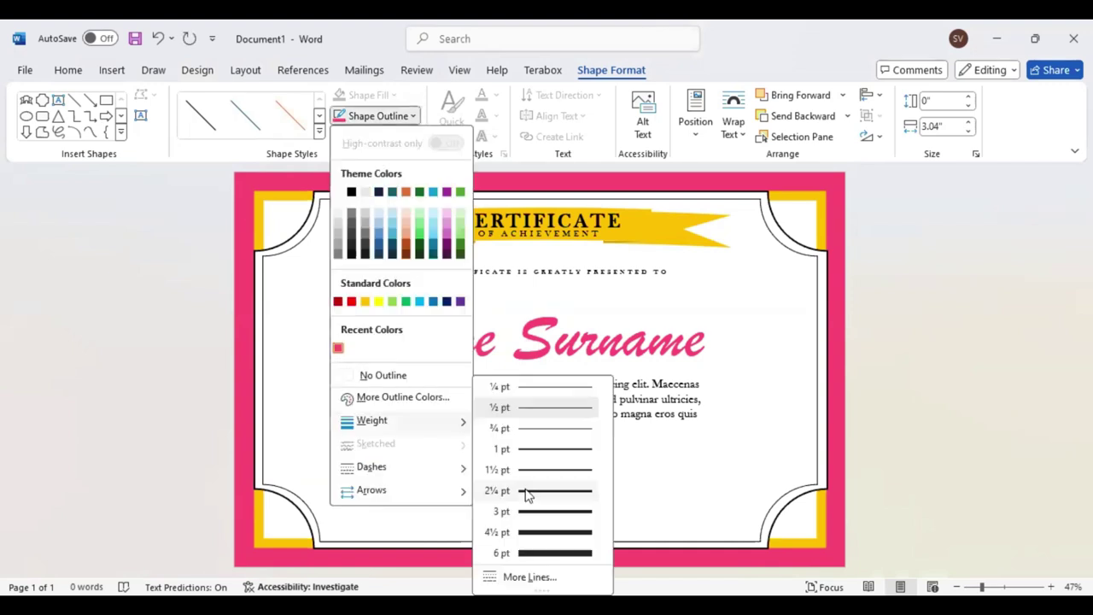
left_click(527, 491)
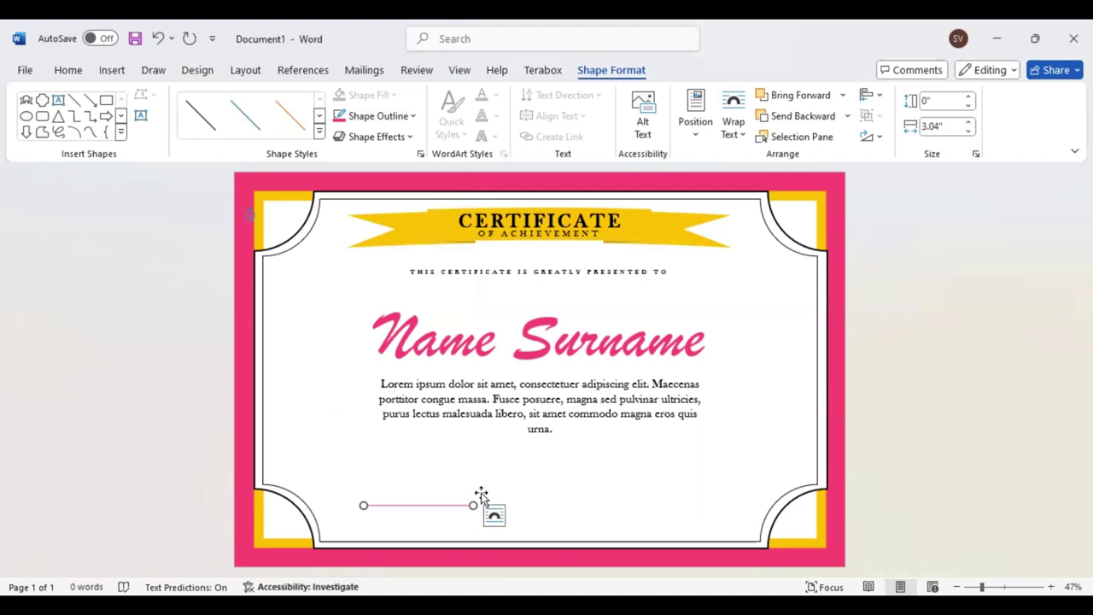
Duplicate the pink line and move the copy to the right side
left_click_drag(480, 494, 482, 496)
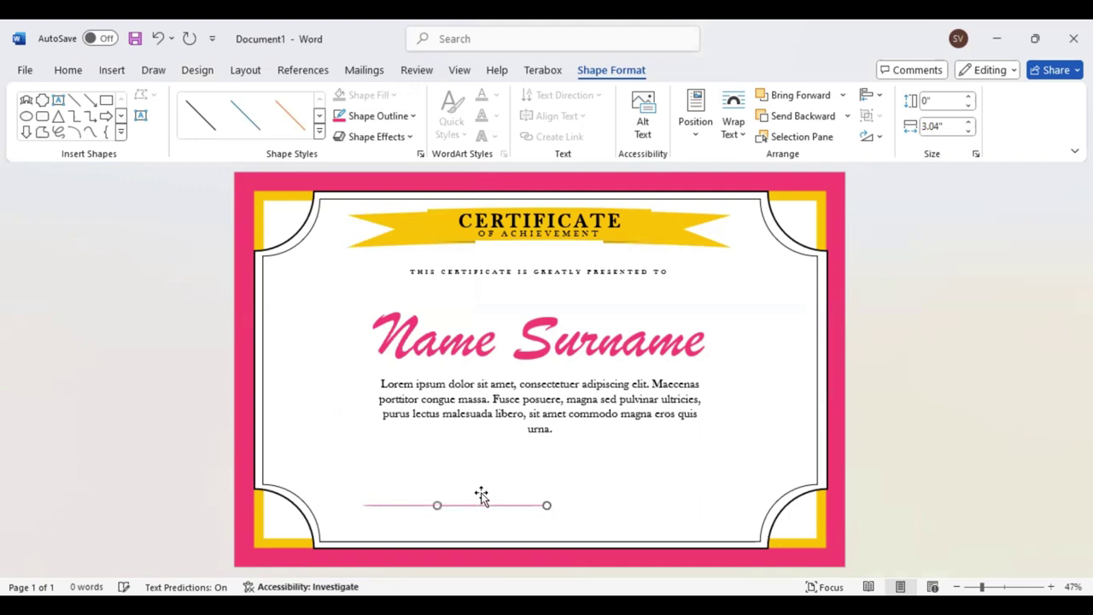
key("Right")
key("Right")
key("Right")
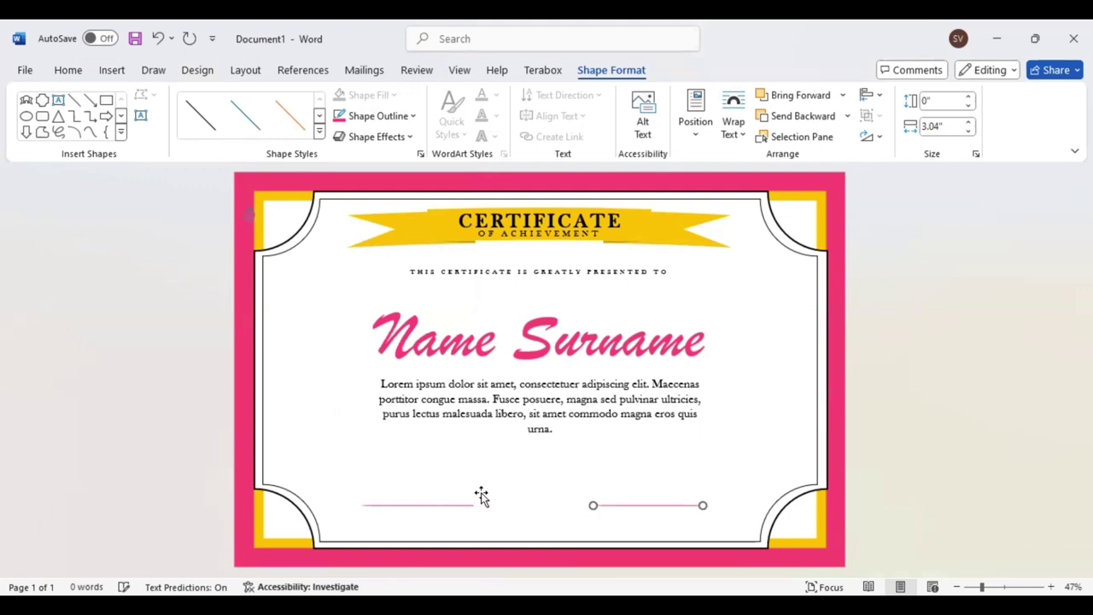
left_click(141, 116)
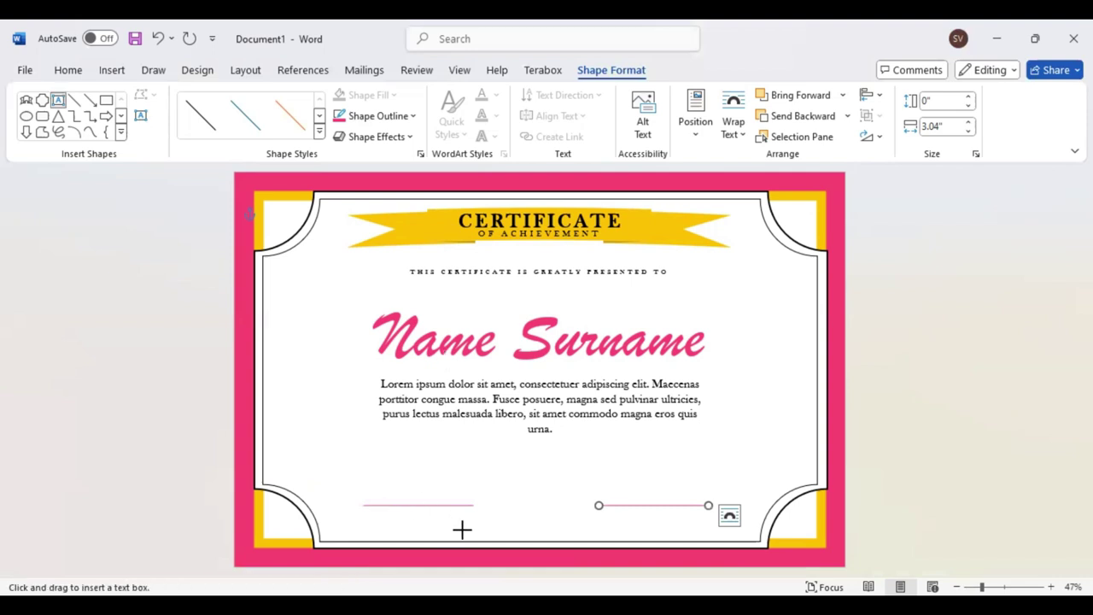
Add a centred 'Signature' label in Baskerville Old Face 14 pt under the left line
left_click_drag(384, 507, 472, 533)
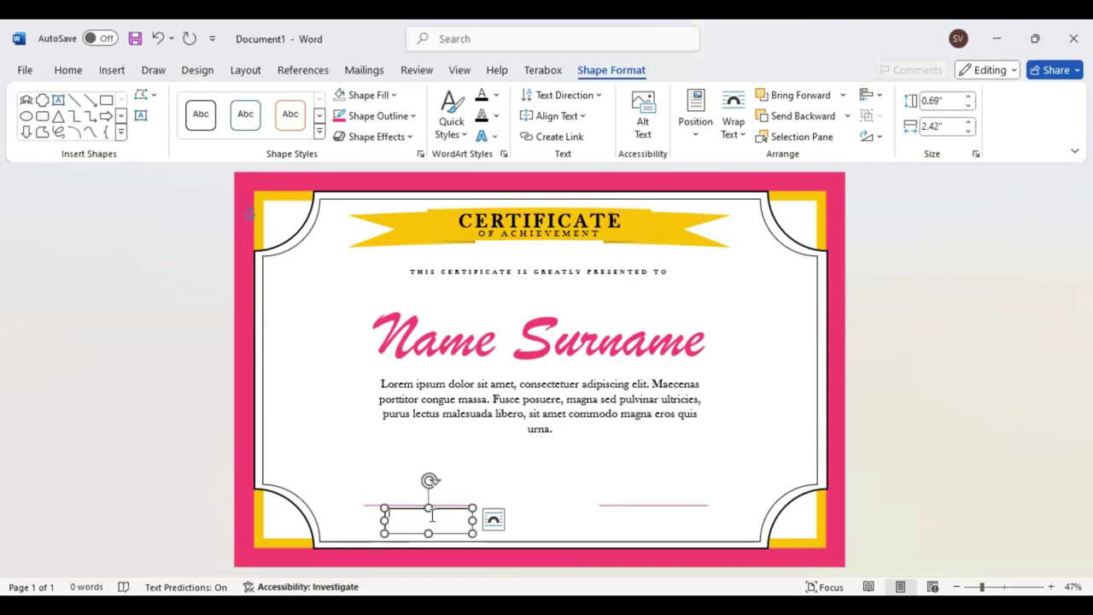
type("Sig")
type("nature")
left_click_drag(385, 516, 483, 518)
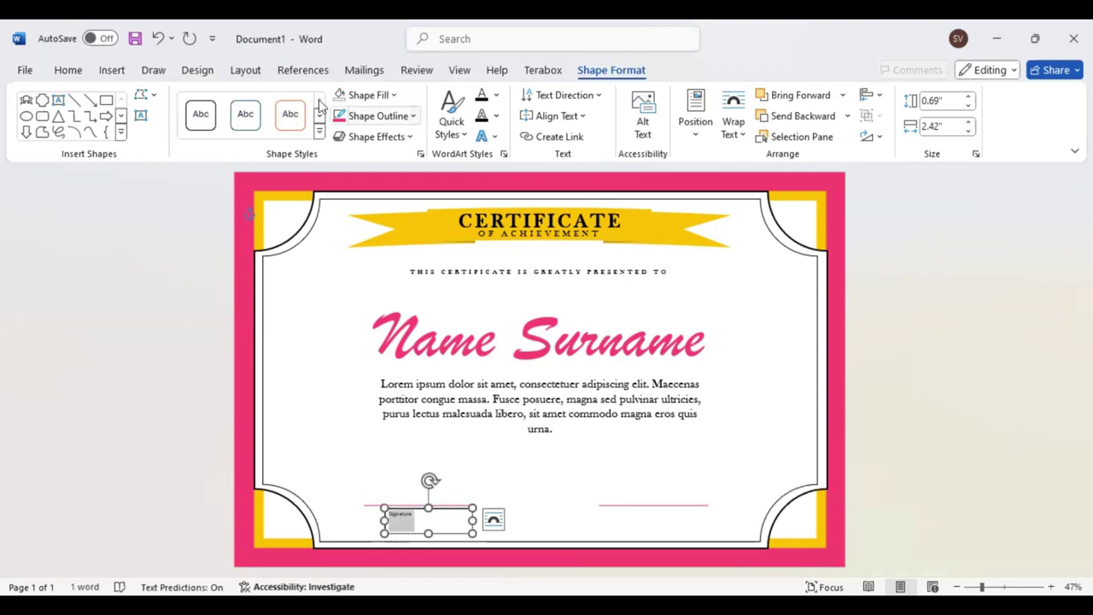
left_click(68, 70)
left_click(146, 101)
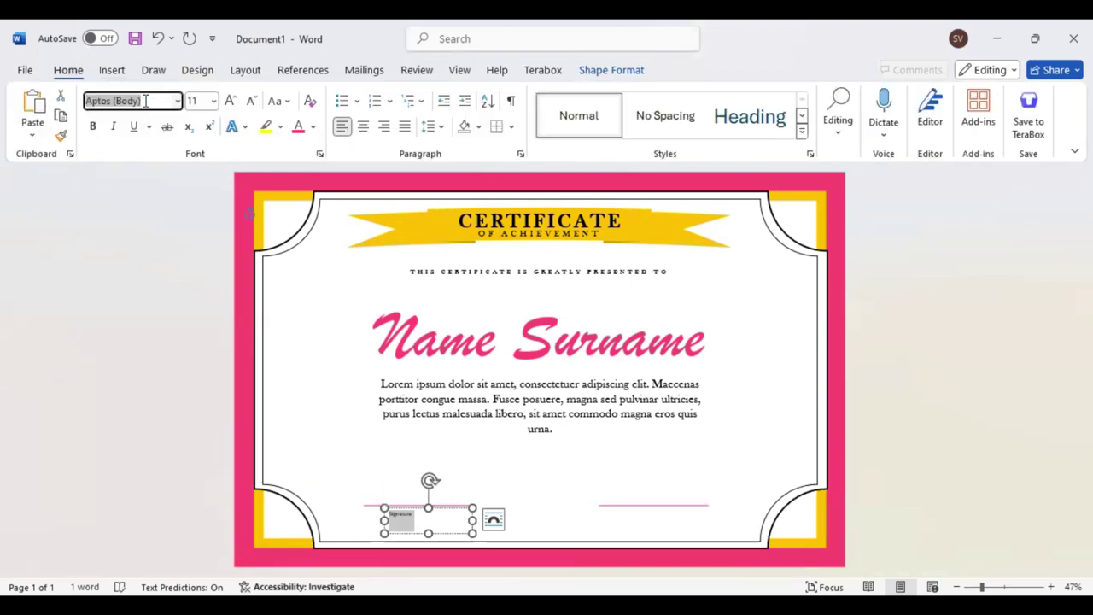
key("Down")
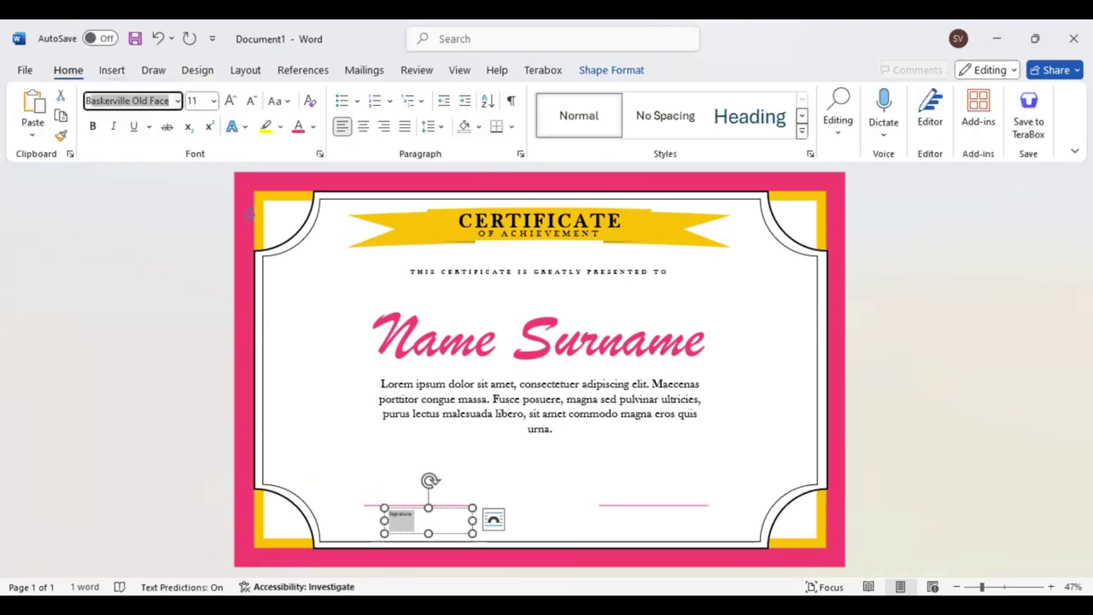
key("Return")
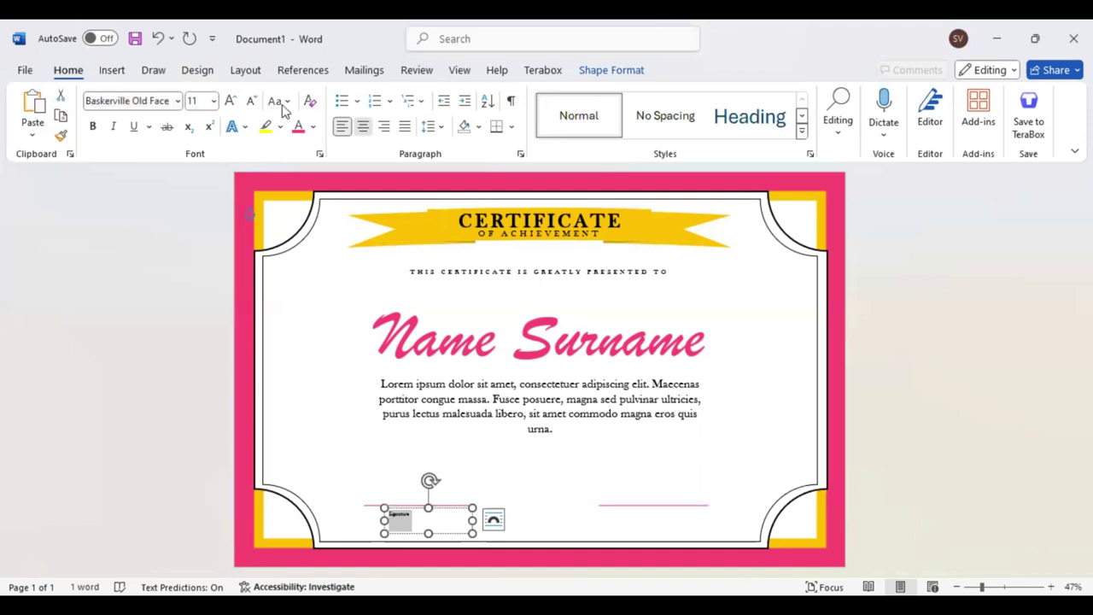
key("ctrl+e")
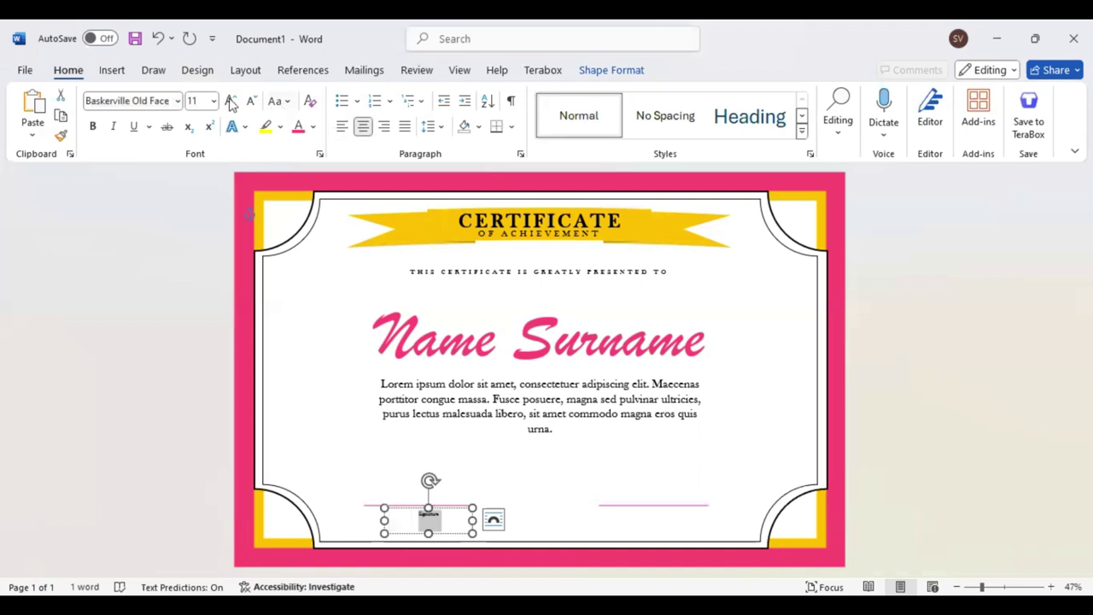
left_click(230, 102)
left_click(230, 103)
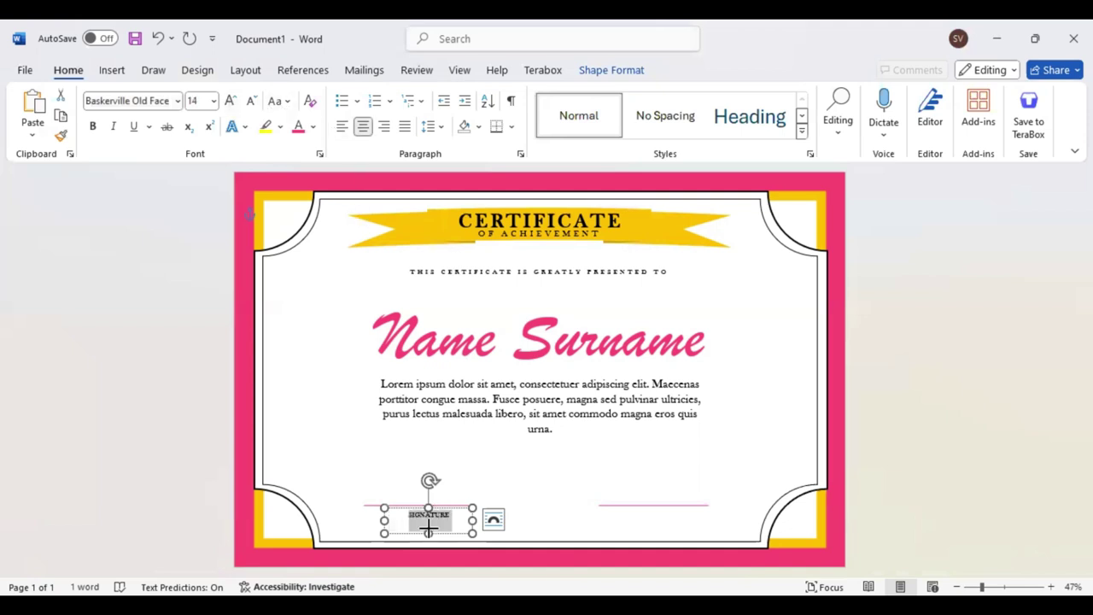
left_click_drag(428, 527, 452, 516)
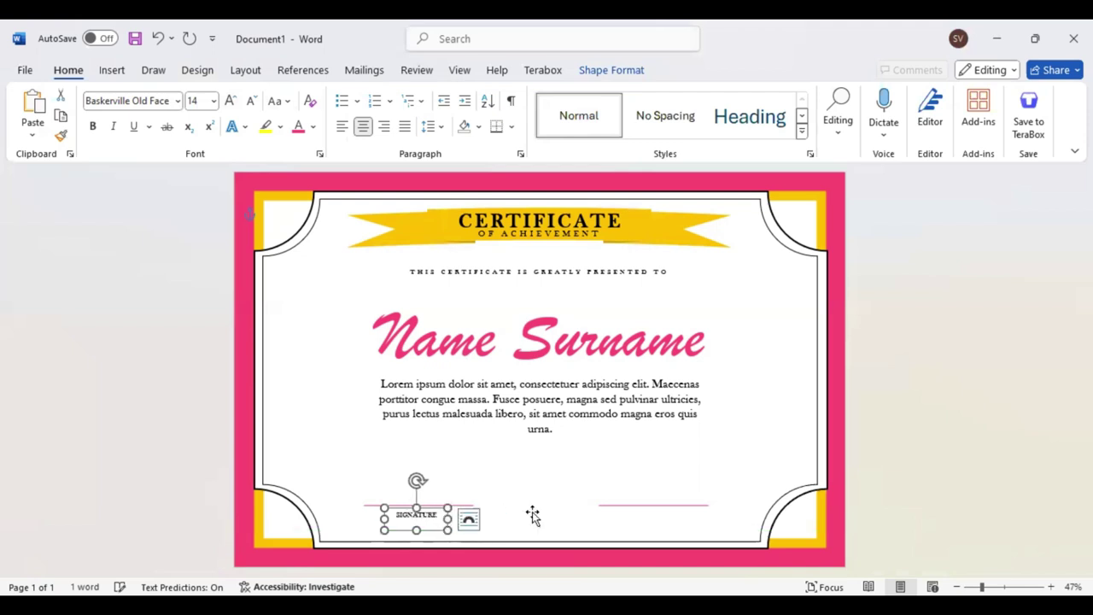
key("Up")
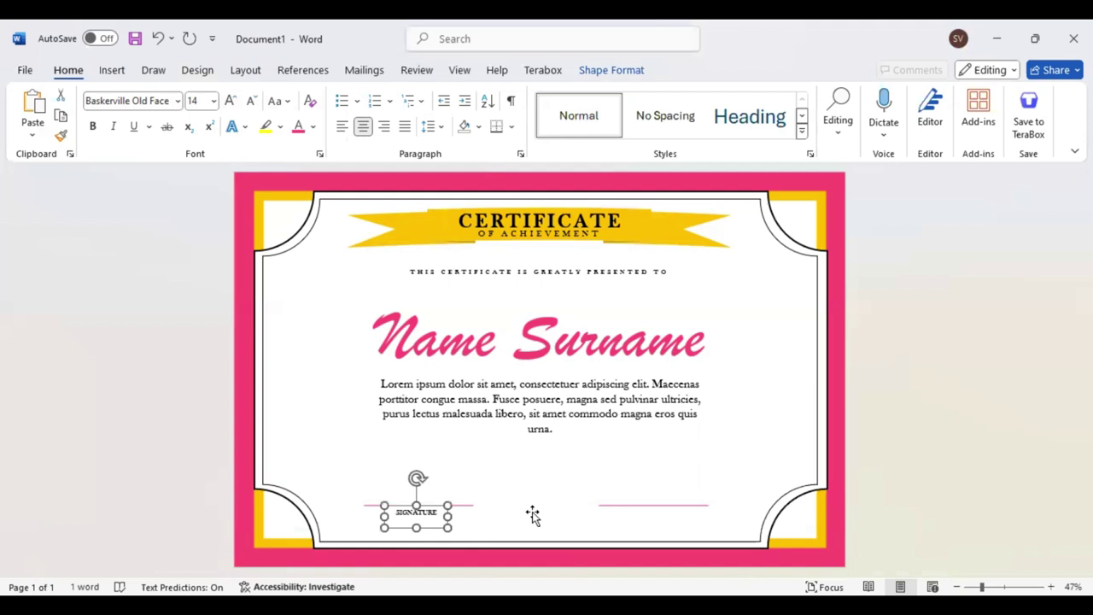
Paste a copy of the label under the right signature line
key("ctrl+v")
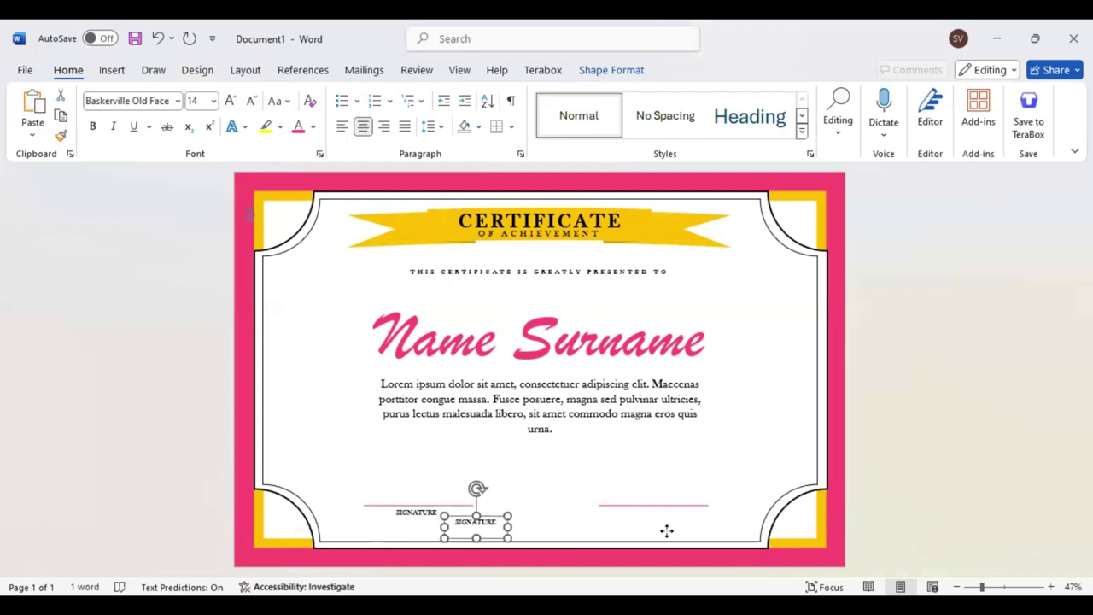
left_click_drag(667, 531, 665, 532)
key("Up")
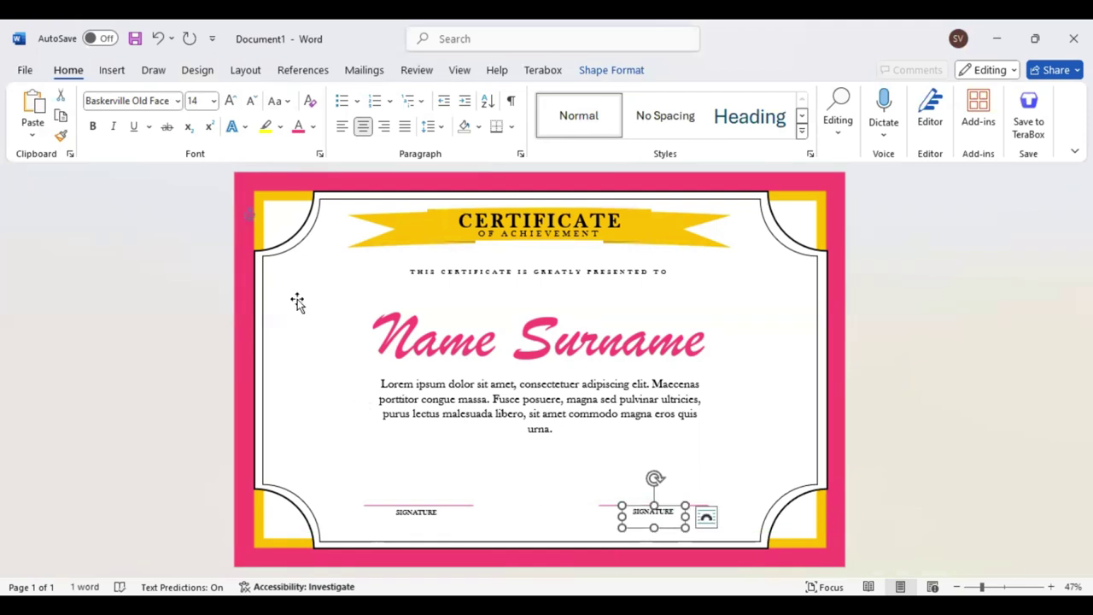
Draw a starburst seal shape between the two signature lines
left_click(111, 72)
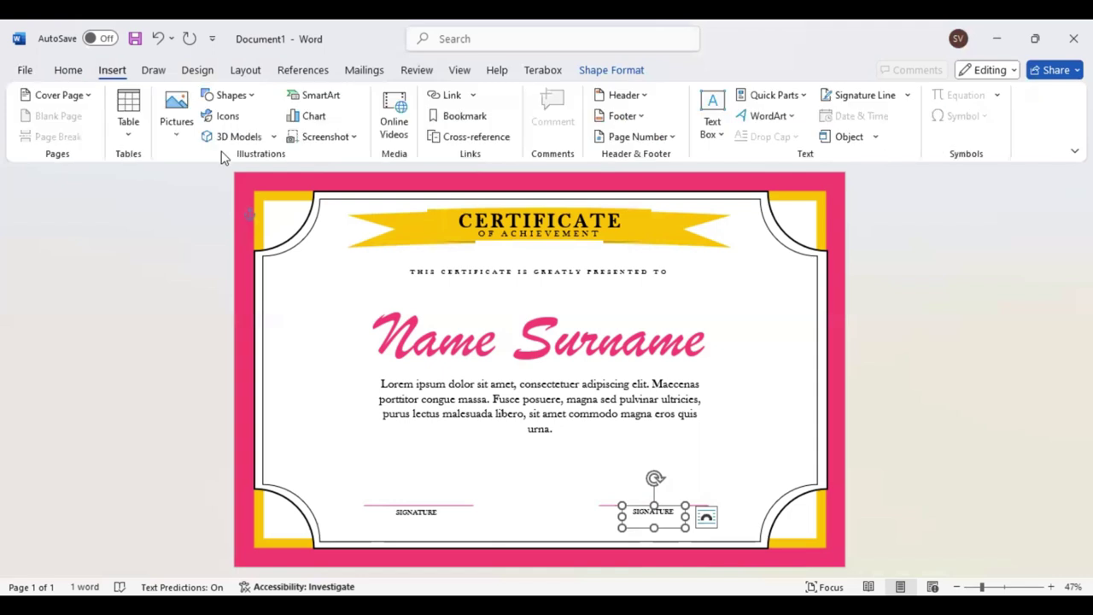
left_click(246, 96)
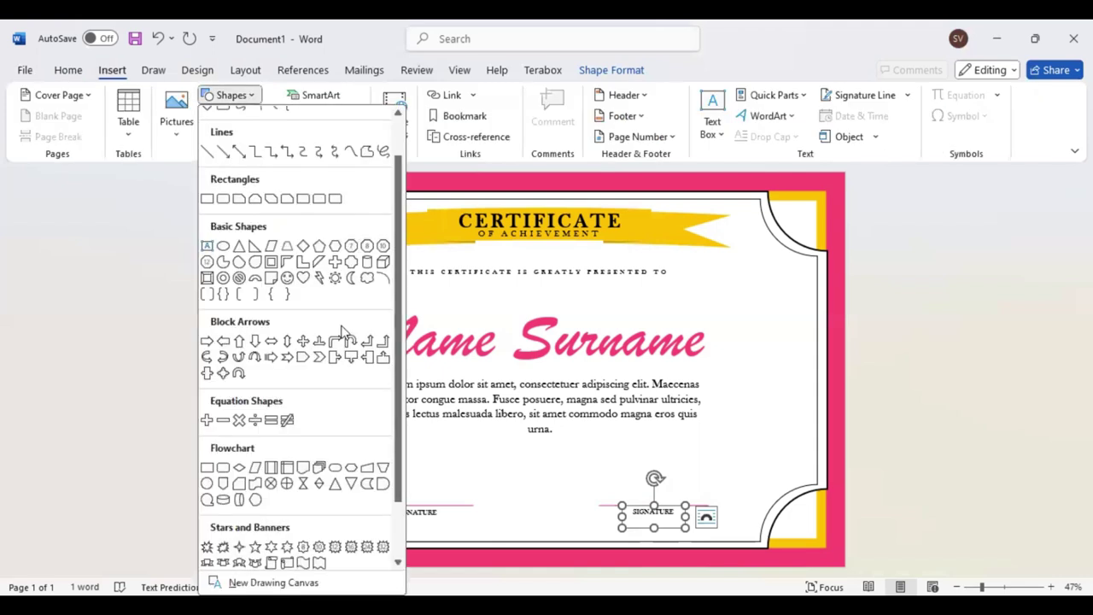
scroll(373, 470, "down", 2)
scroll(369, 482, "down", 1)
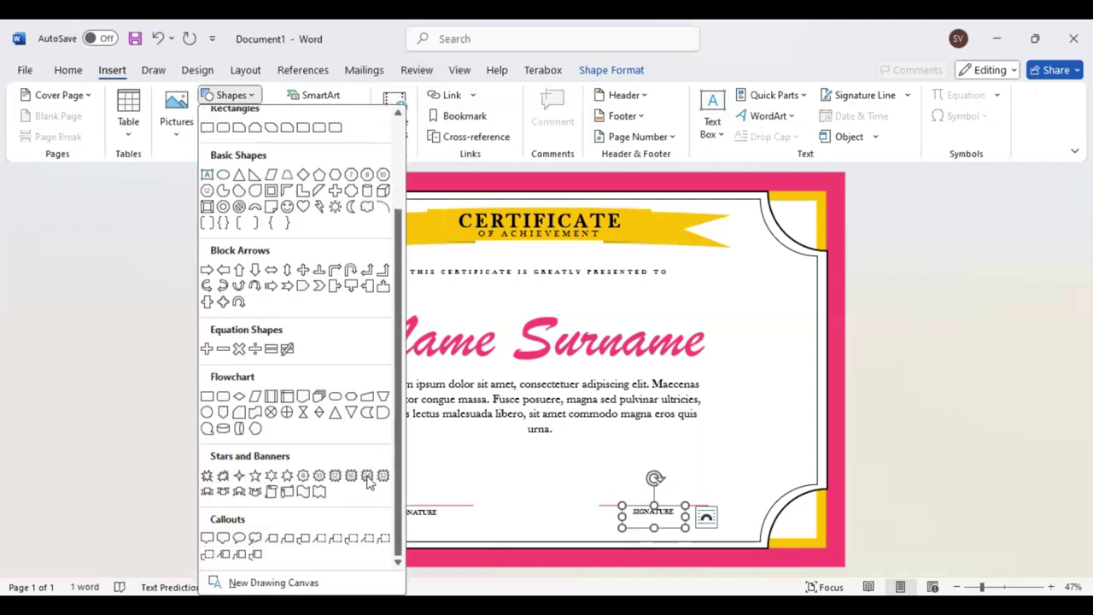
left_click(369, 481)
left_click(559, 515)
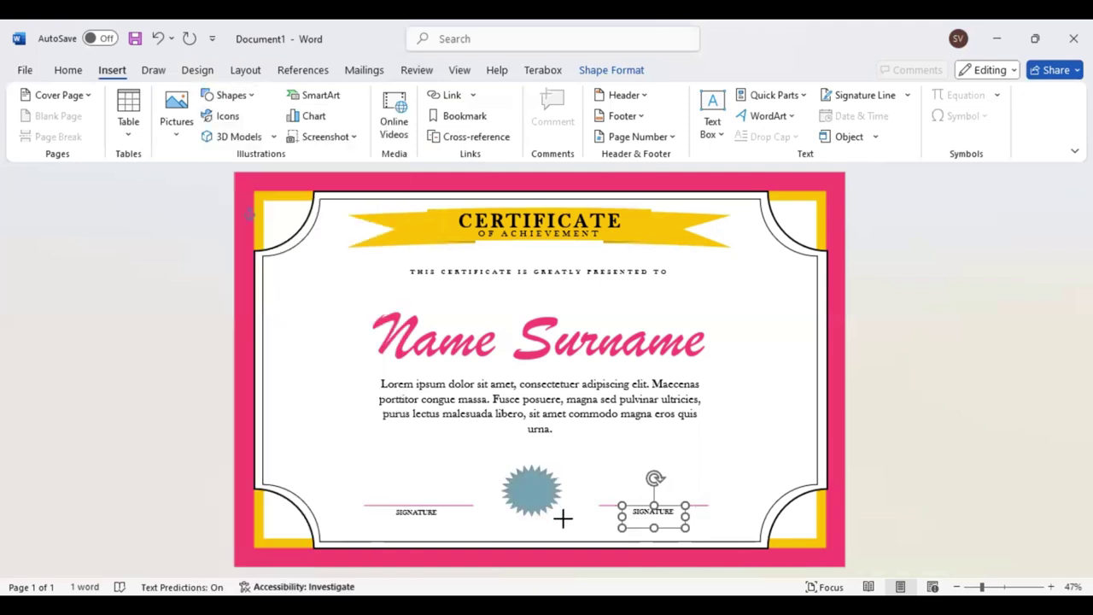
left_click_drag(559, 514, 573, 536)
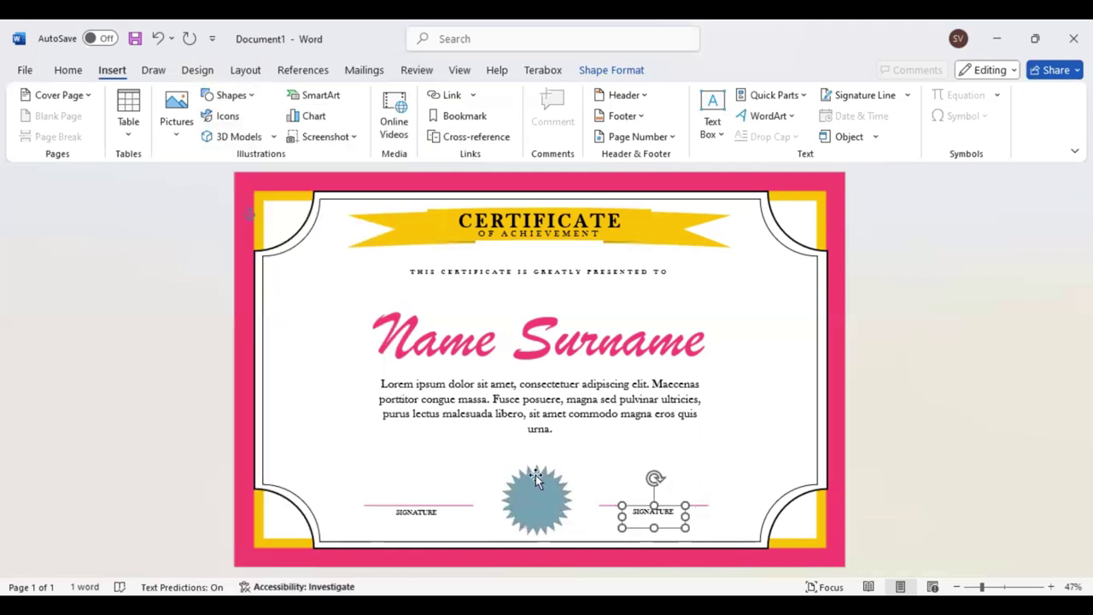
mouse_move(534, 497)
left_mouse_down()
mouse_move(533, 461)
mouse_move(540, 493)
left_mouse_up()
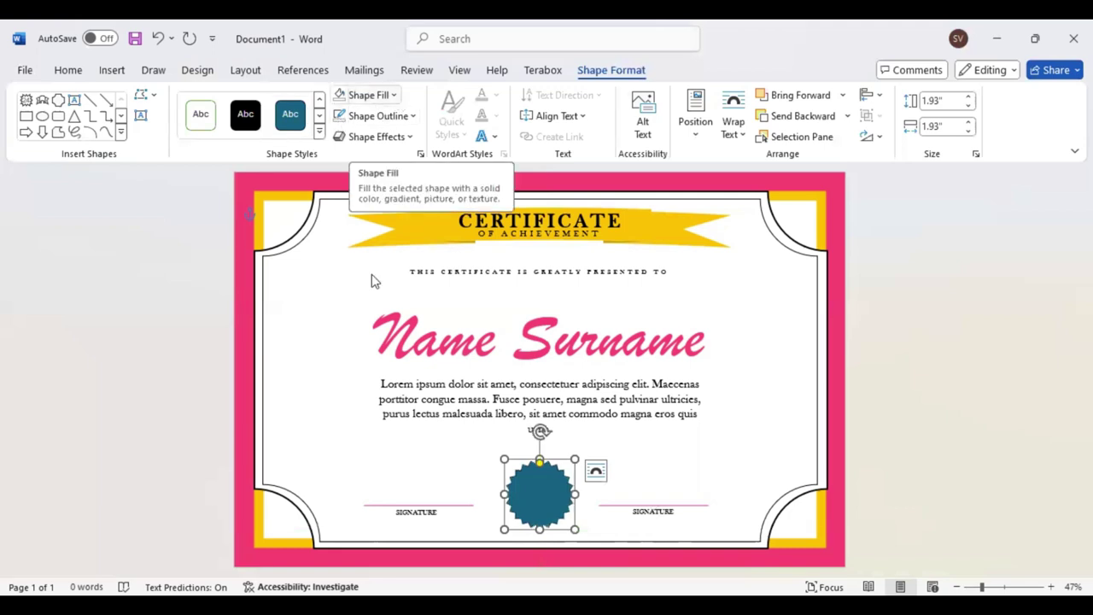
Fill the seal pink, apply a preset shape effect, and centre it between the lines
left_click(393, 95)
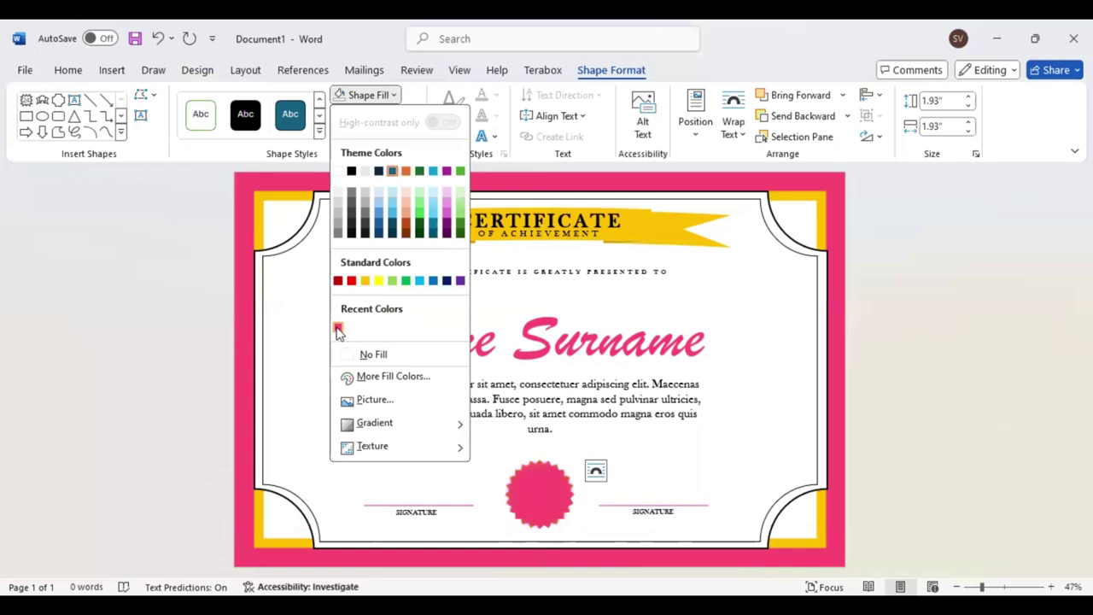
left_click(338, 330)
left_click(407, 141)
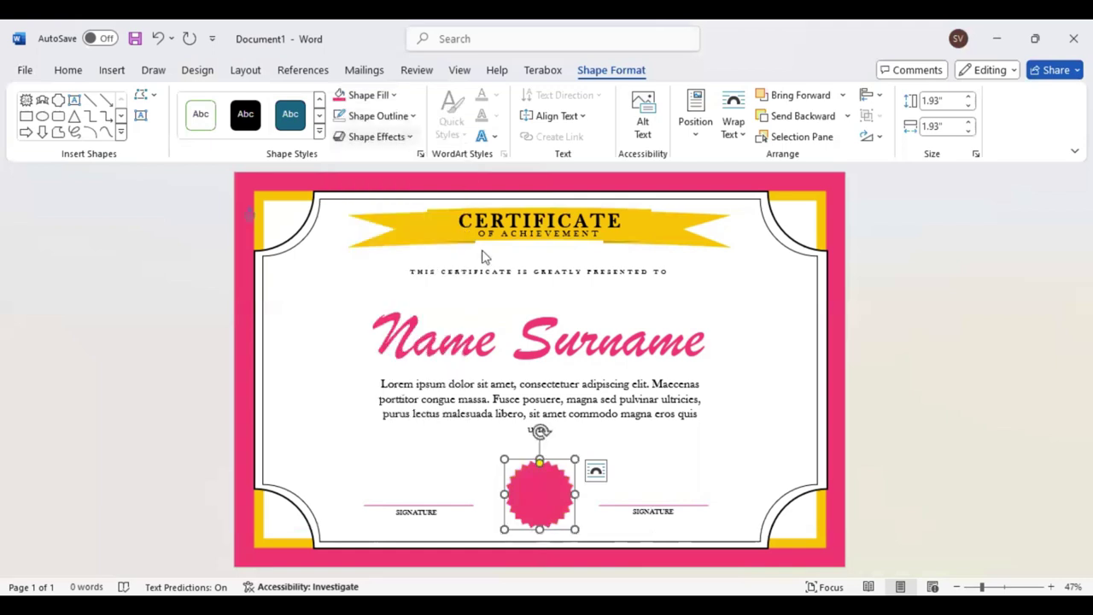
left_click(571, 518)
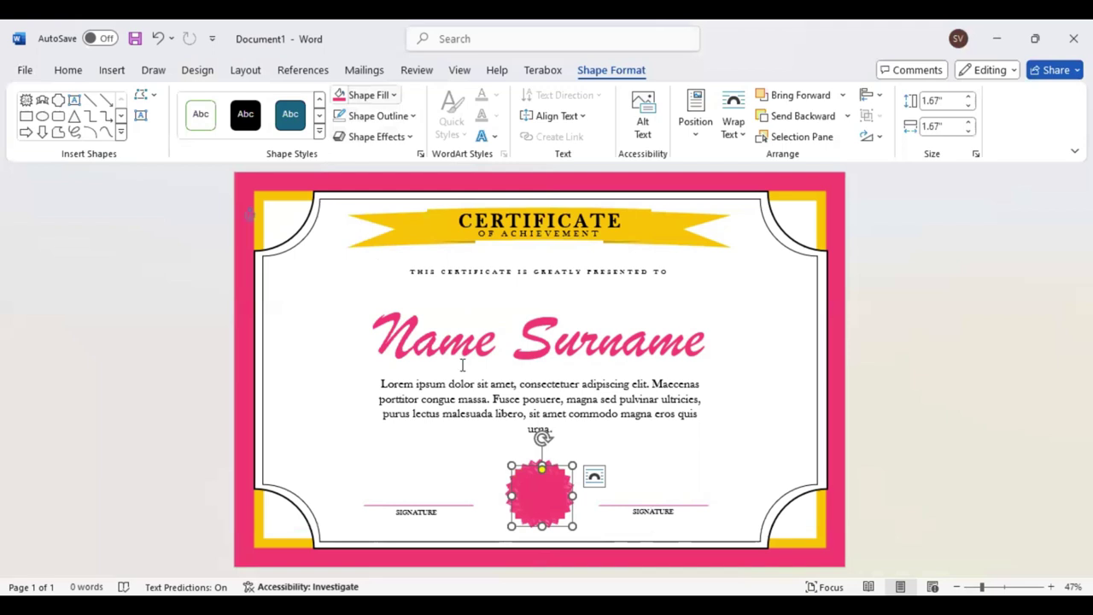
left_click_drag(529, 480, 532, 487)
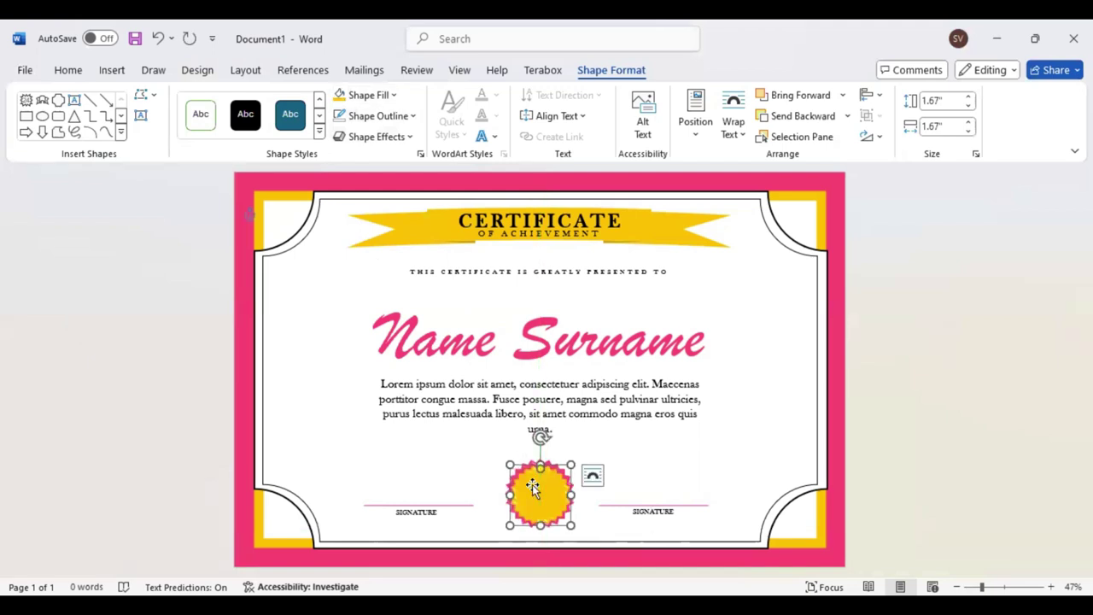